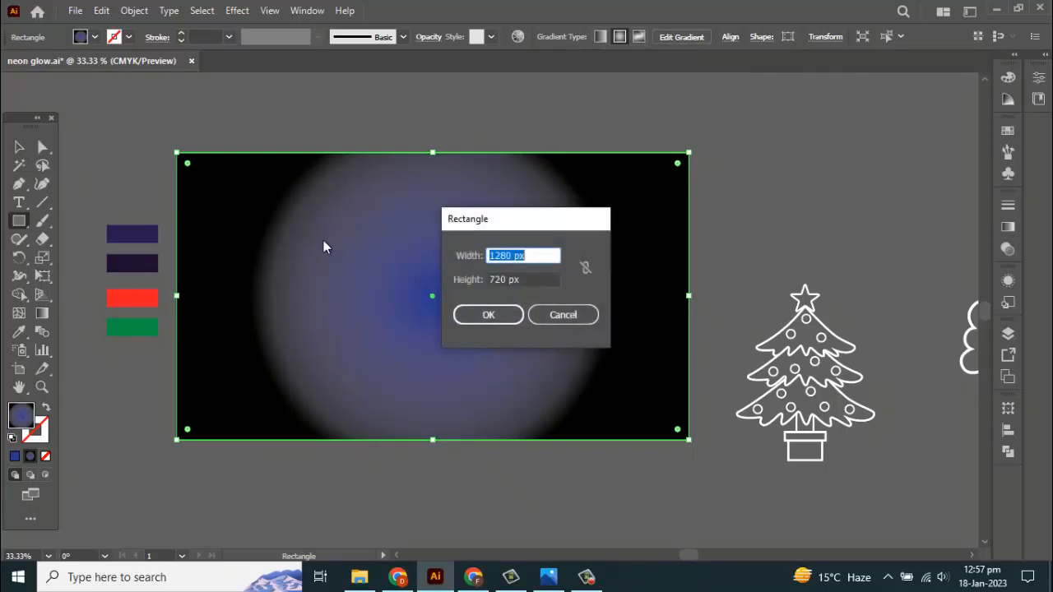
# - Fill the artboard-sized background rectangle with the very dark purple of the second colour swatch
pyautogui.click(574, 311)
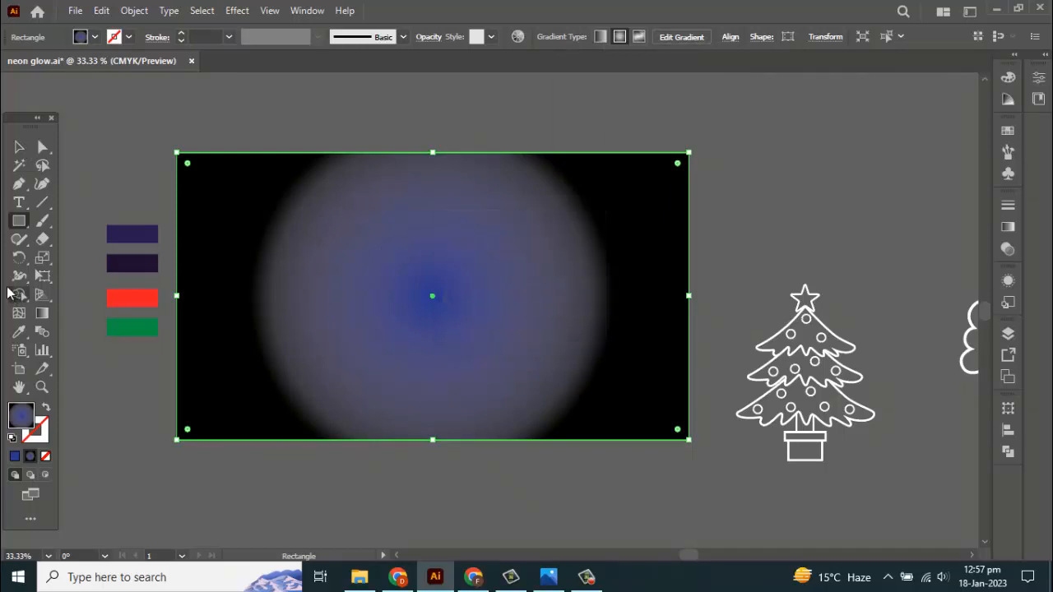
pyautogui.click(19, 331)
pyautogui.click(119, 265)
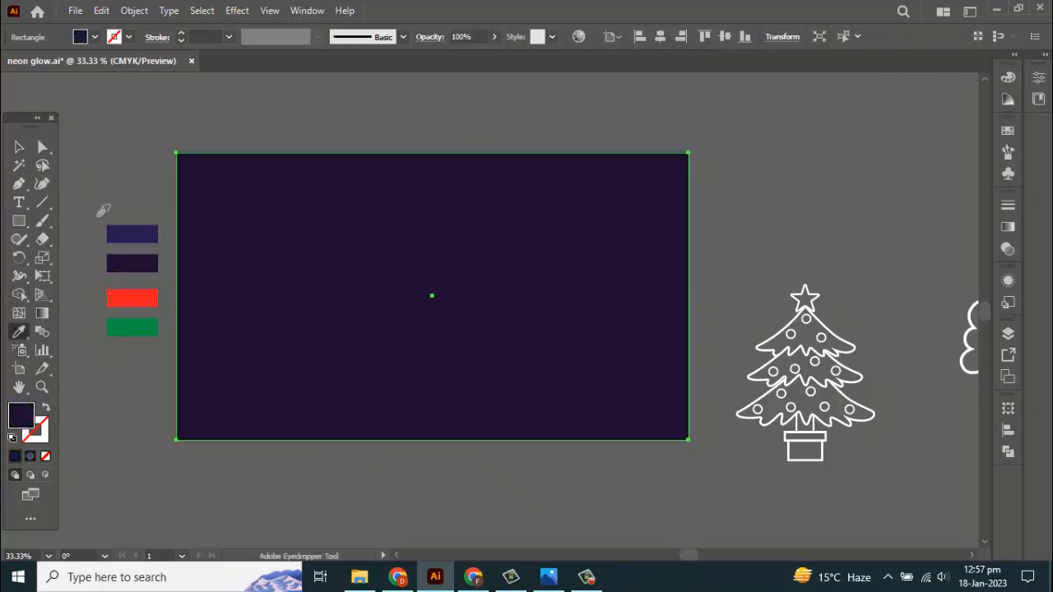
# - Draw a small brick rectangle about 131 by 41 px near the background's upper edge and fill it with the lighter violet swatch colour
pyautogui.click(19, 220)
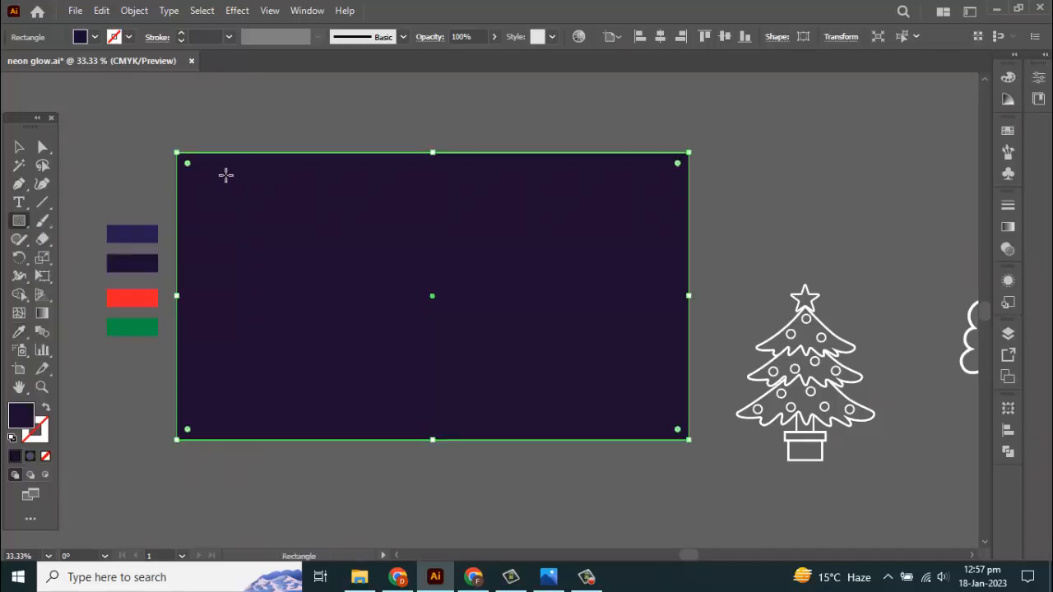
pyautogui.moveTo(226, 174); pyautogui.dragTo(279, 190)
pyautogui.click(19, 332)
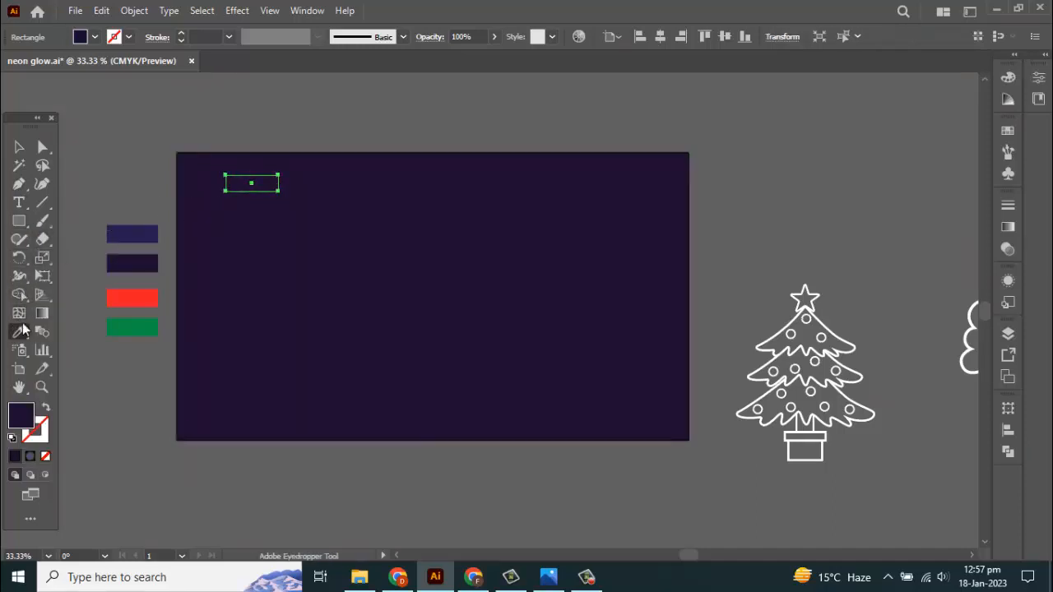
pyautogui.click(150, 232)
pyautogui.scroll(5, 248, 179)
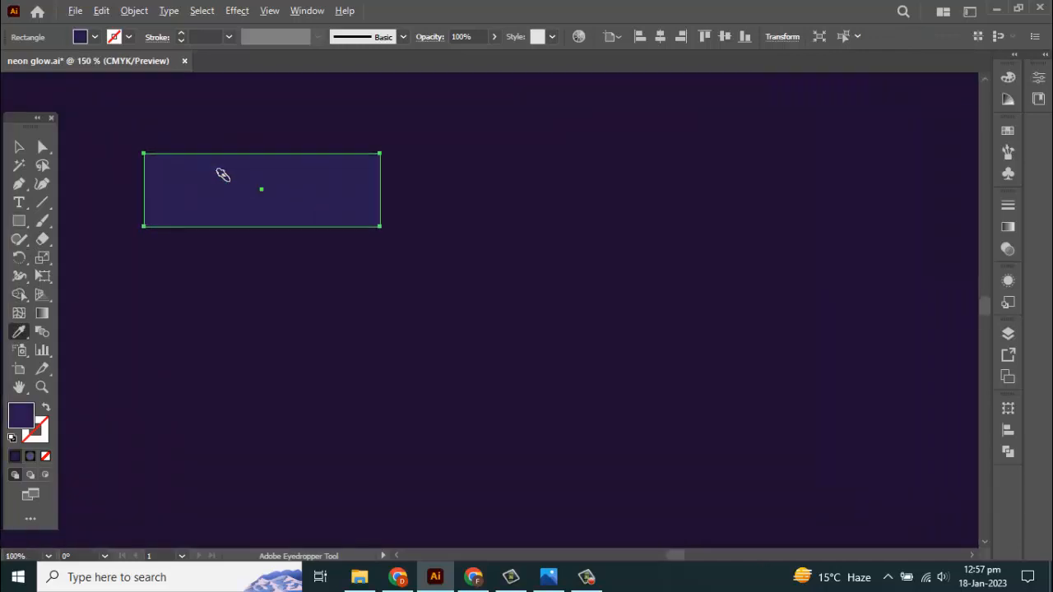
# - Round all four corners of the brick to a 6.75 px radius
pyautogui.click(43, 146)
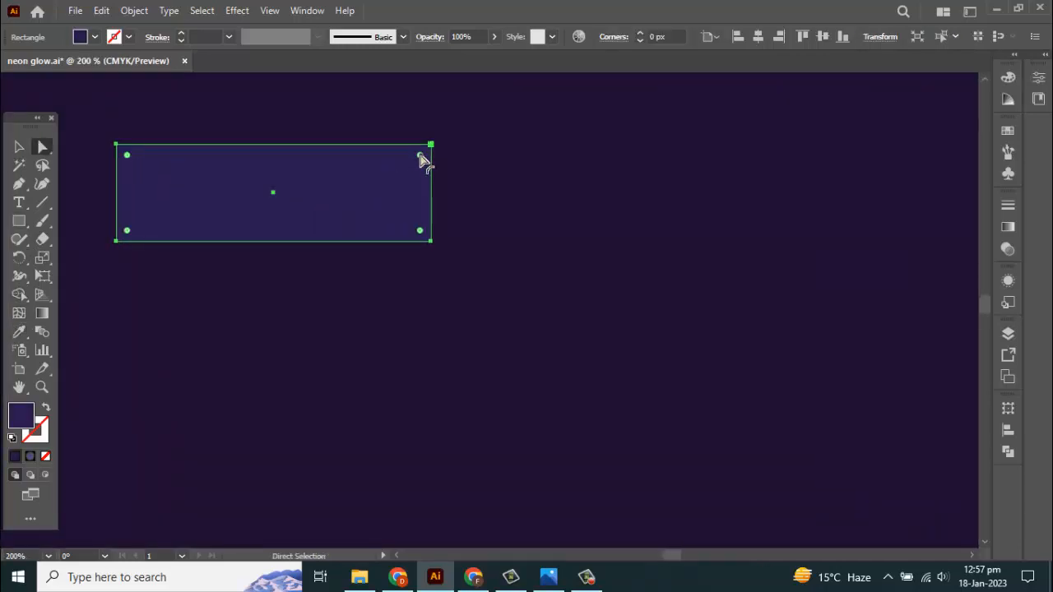
pyautogui.moveTo(419, 155); pyautogui.dragTo(413, 167)
pyautogui.scroll(-4, 350, 183)
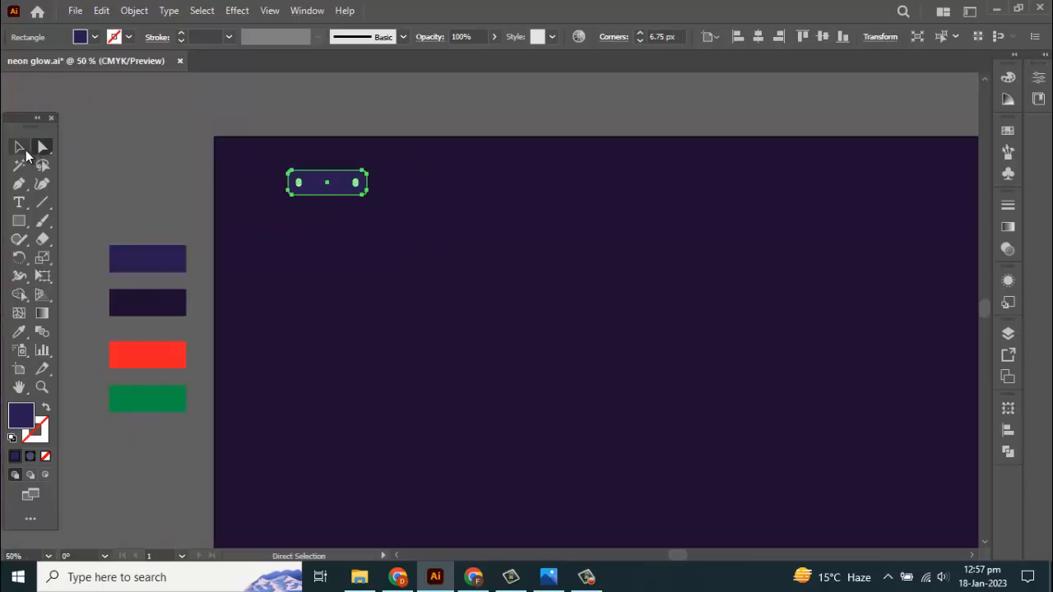
# - Move the brick into the background's top-left corner and place a copy beside it to the right with a narrow gap
pyautogui.click(25, 152)
pyautogui.click(245, 141)
pyautogui.scroll(3, 262, 115)
pyautogui.moveTo(378, 299); pyautogui.dragTo(512, 247)
pyautogui.scroll(-4, 337, 247)
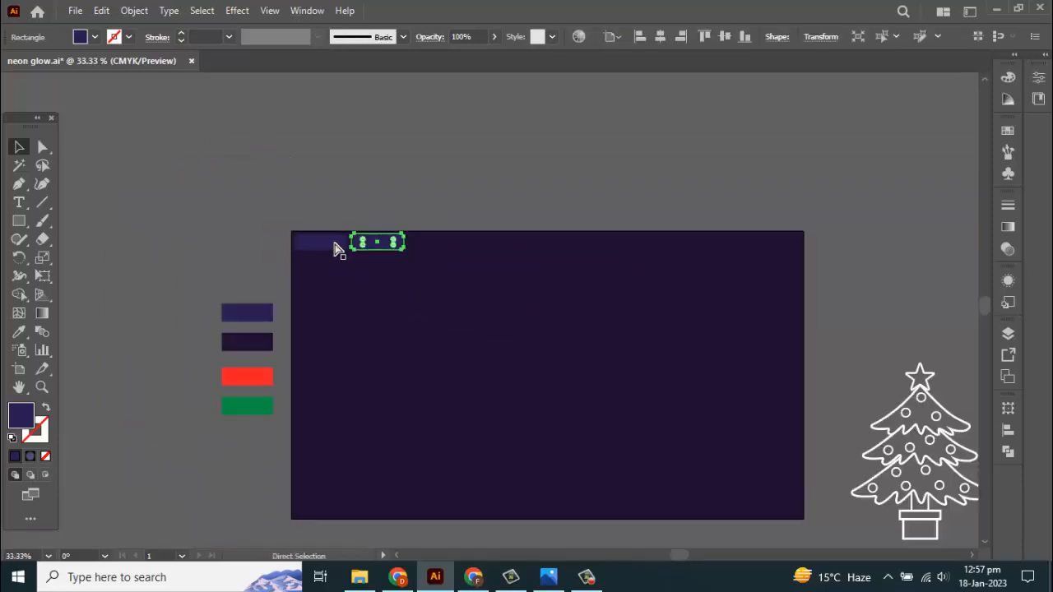
# - Repeat the brick copy eight more times to make a row of ten bricks along the background's top edge
pyautogui.hotkey('ctrl', 'd')
pyautogui.hotkey('ctrl', 'd')
pyautogui.hotkey('ctrl', 'd')
pyautogui.hotkey('ctrl', 'd')
pyautogui.hotkey('ctrl', 'd')
pyautogui.hotkey('ctrl', 'd')
pyautogui.hotkey('ctrl', 'd')
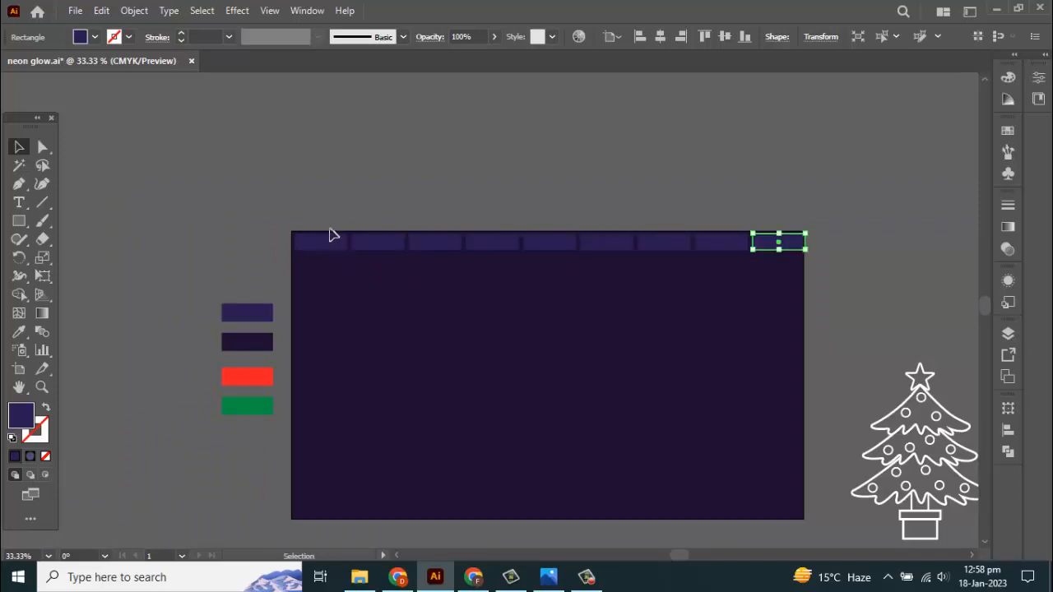
pyautogui.hotkey('ctrl', 'd')
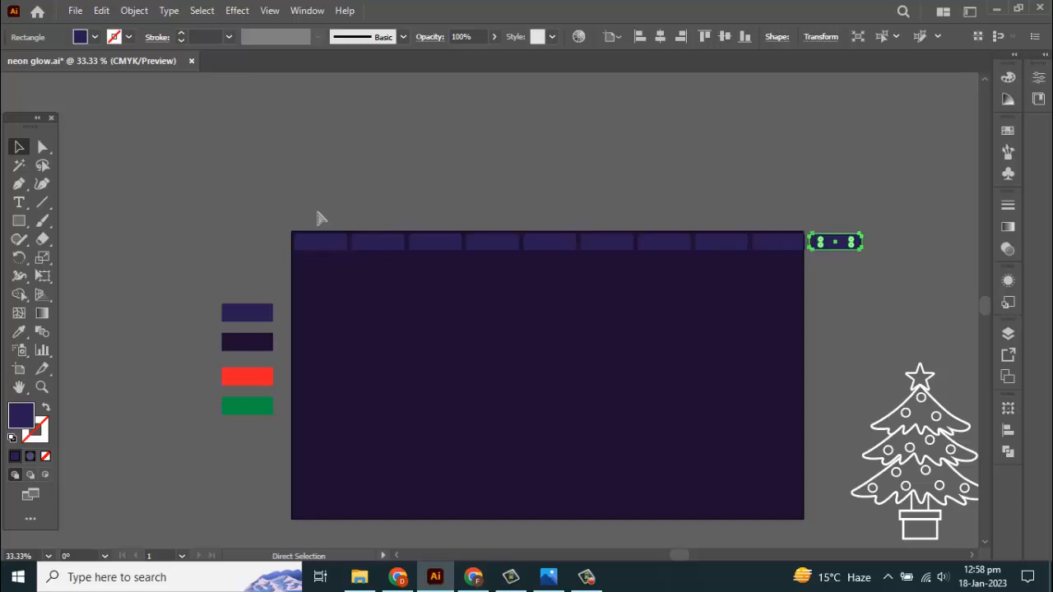
# - Group the ten bricks without the background rectangle and centre the row horizontally on the artboard
pyautogui.hotkey('ctrl', 'a')
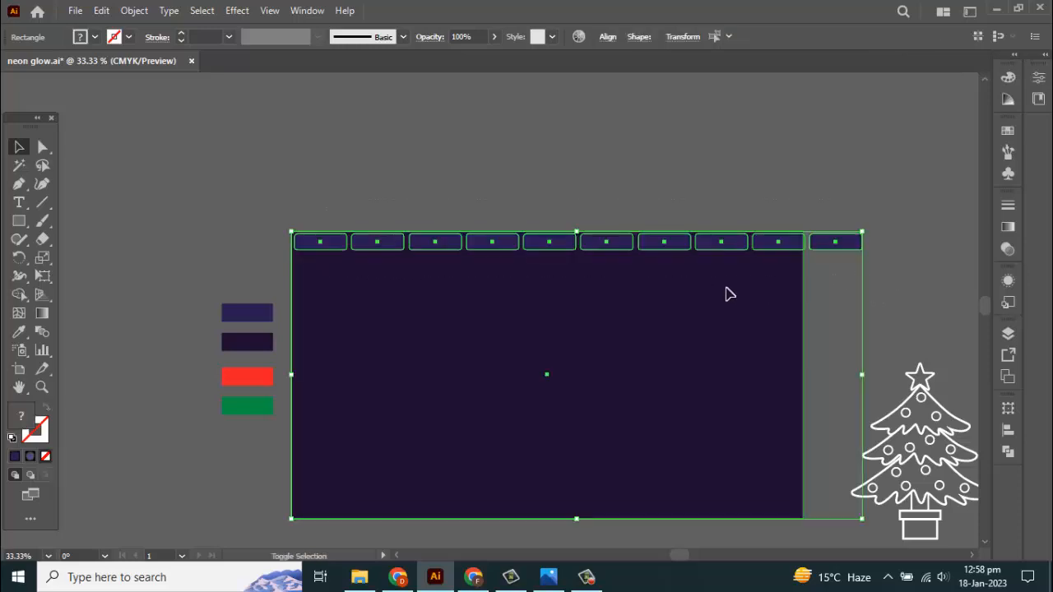
pyautogui.keyDown('shift'); pyautogui.click(727, 290); pyautogui.keyUp('shift')
pyautogui.press('a')
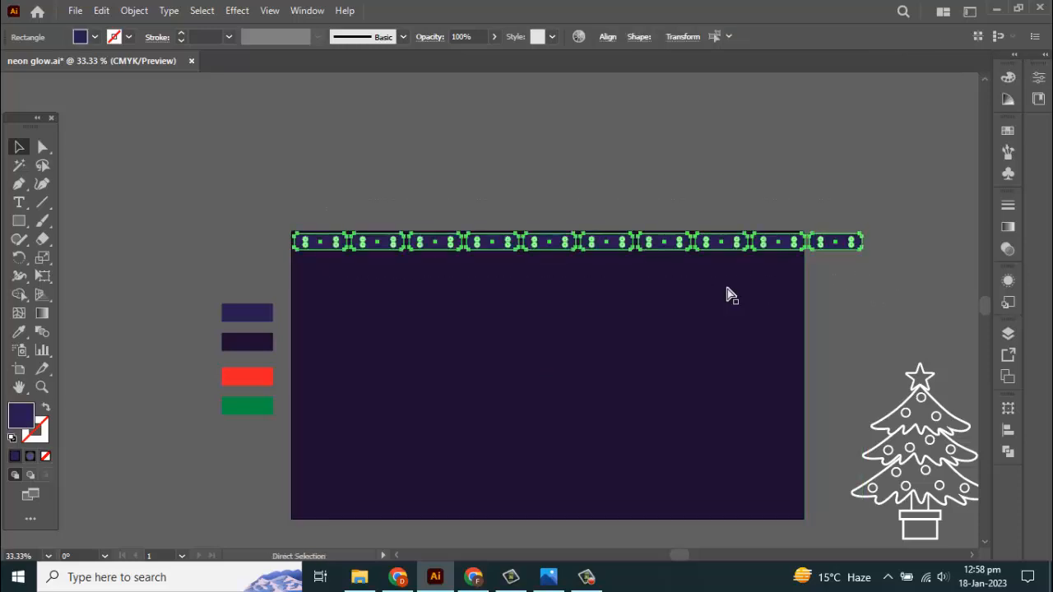
pyautogui.hotkey('ctrl', 'g')
pyautogui.press('v')
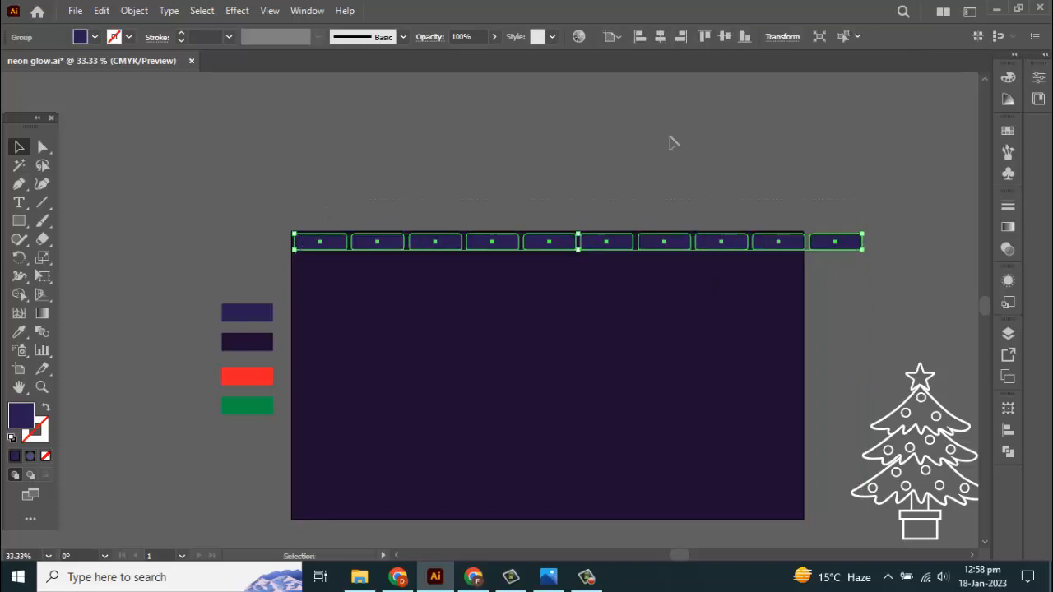
pyautogui.click(663, 41)
# - Copy the brick row just below, shifted sideways by about half a brick, and group the two rows
pyautogui.scroll(4, 301, 252)
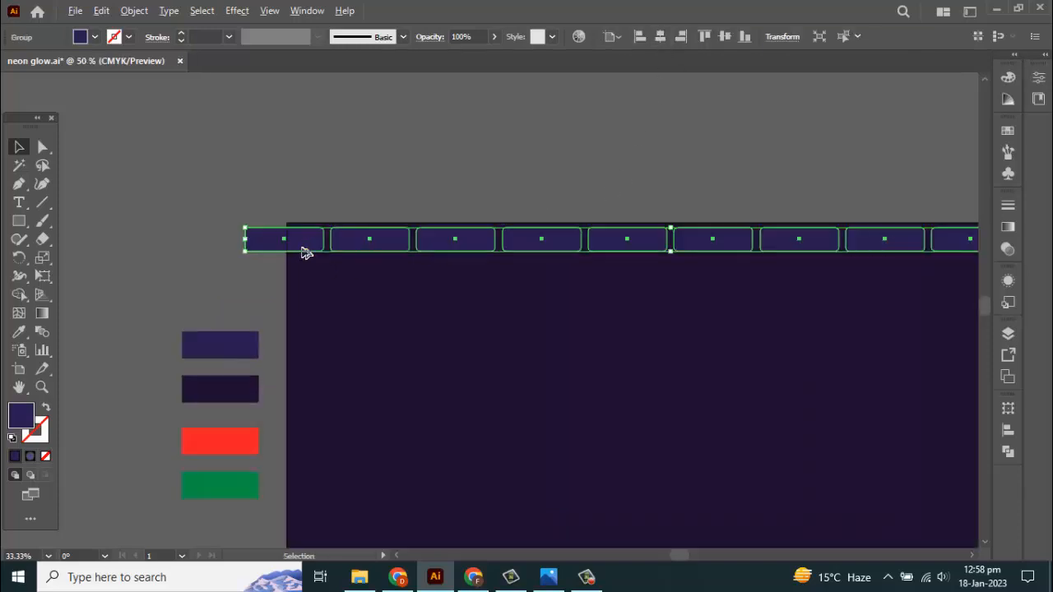
pyautogui.moveTo(329, 238); pyautogui.dragTo(469, 337)
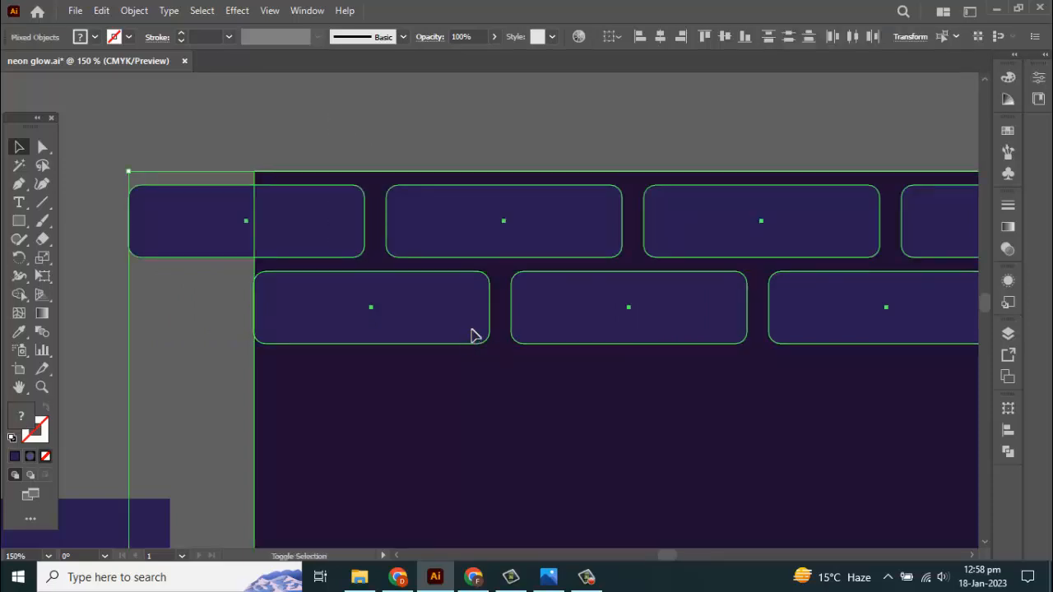
pyautogui.rightClick(459, 277)
pyautogui.click(498, 388)
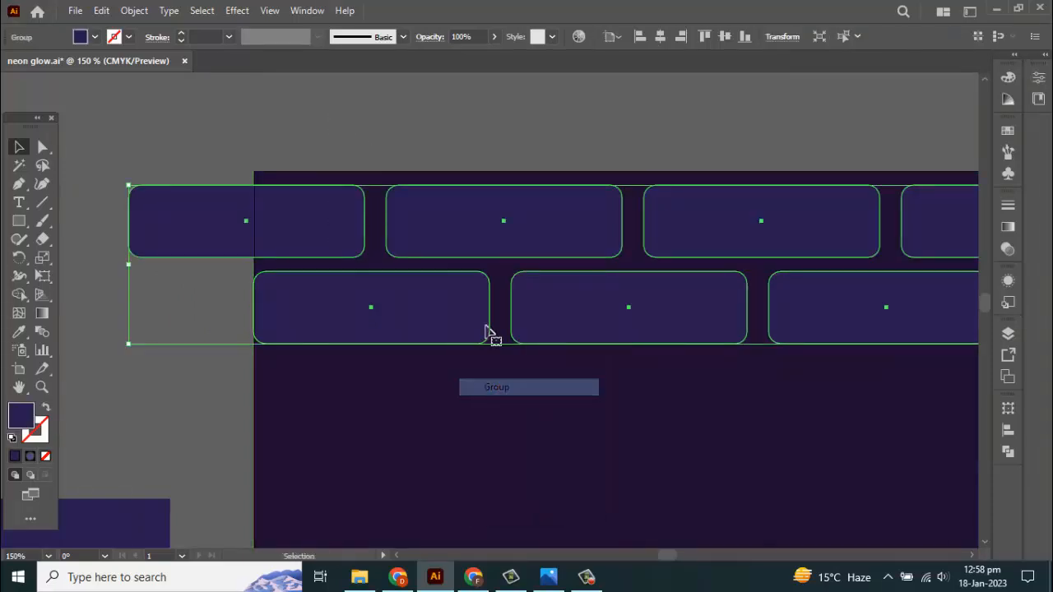
# - Copy the two-row brick group directly beneath itself and repeat the copy six more times to cover the background's height
pyautogui.moveTo(461, 226); pyautogui.dragTo(469, 400)
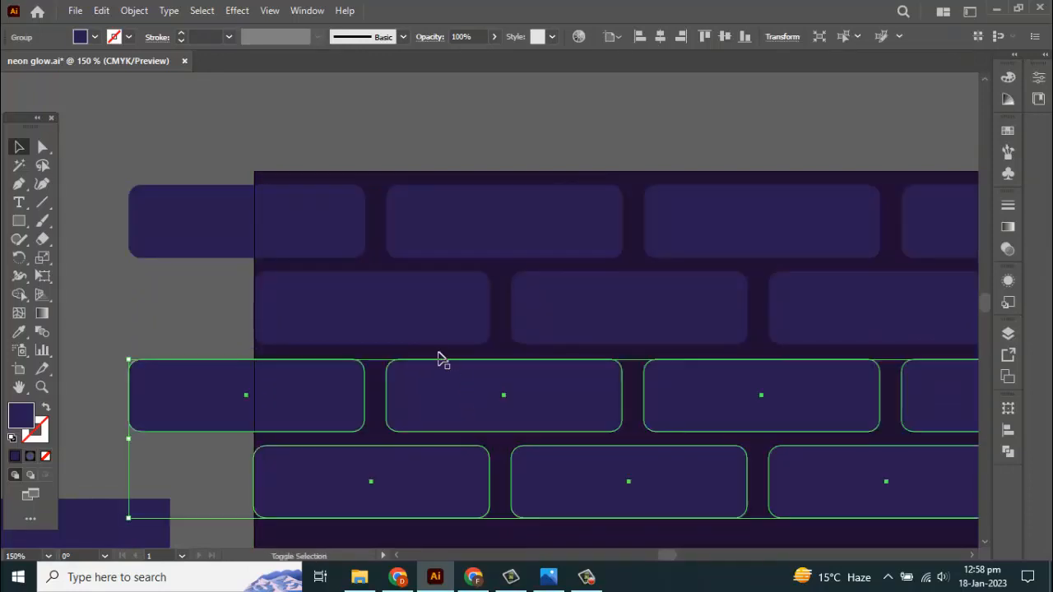
pyautogui.hotkey('ctrl', '0')
pyautogui.press('a')
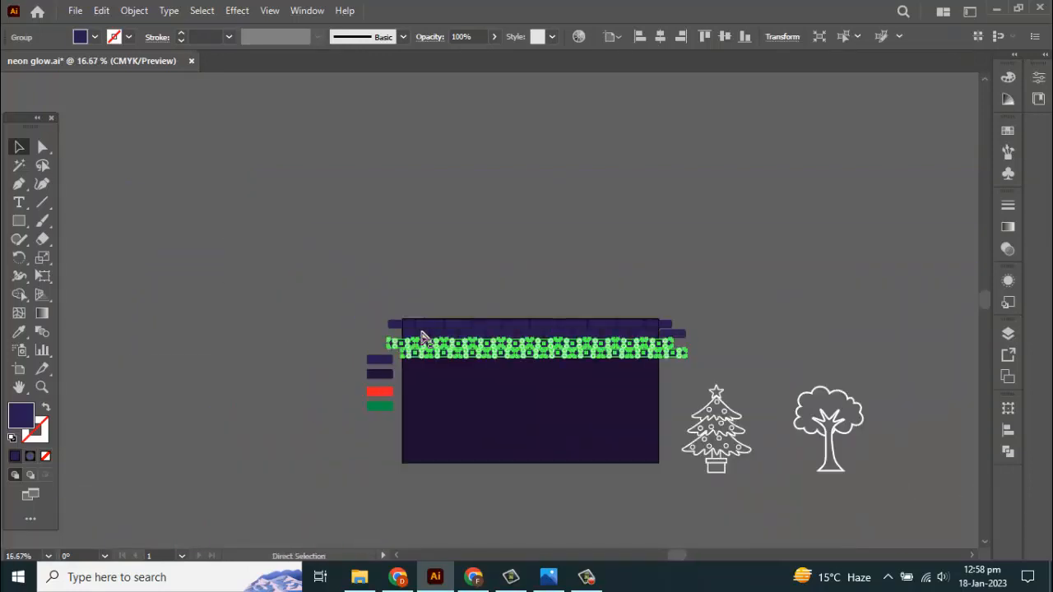
pyautogui.hotkey('ctrl', 'd')
pyautogui.hotkey('ctrl', 'd')
pyautogui.hotkey('ctrl', 'd')
pyautogui.hotkey('ctrl', 'd')
pyautogui.hotkey('ctrl', 'd')
pyautogui.hotkey('ctrl', 'd')
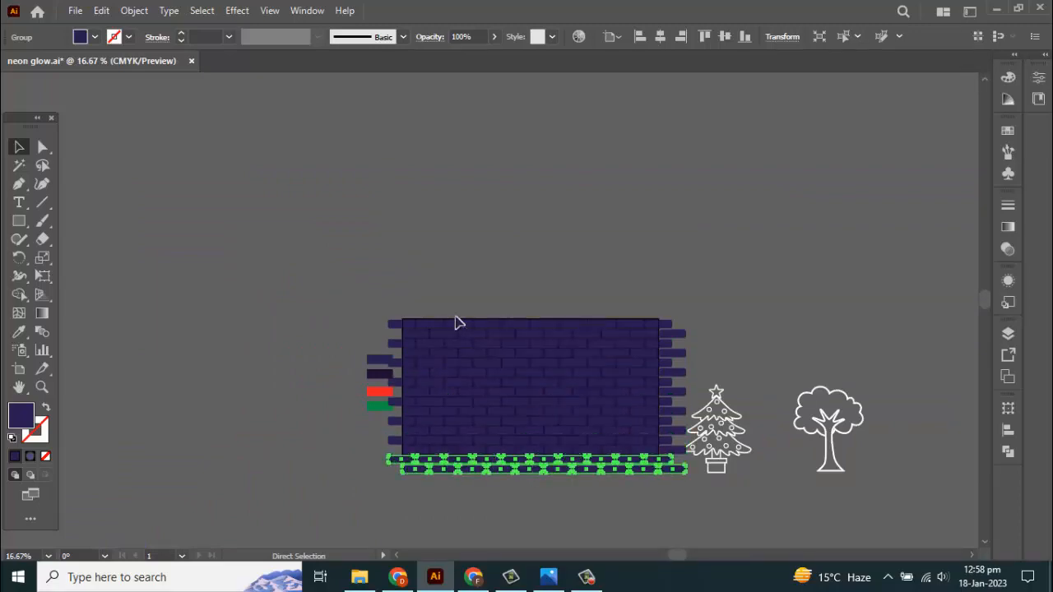
# - Select all brick rows without the background rectangle and combine them into one group
pyautogui.moveTo(463, 271); pyautogui.dragTo(585, 506)
pyautogui.scroll(5, 437, 402)
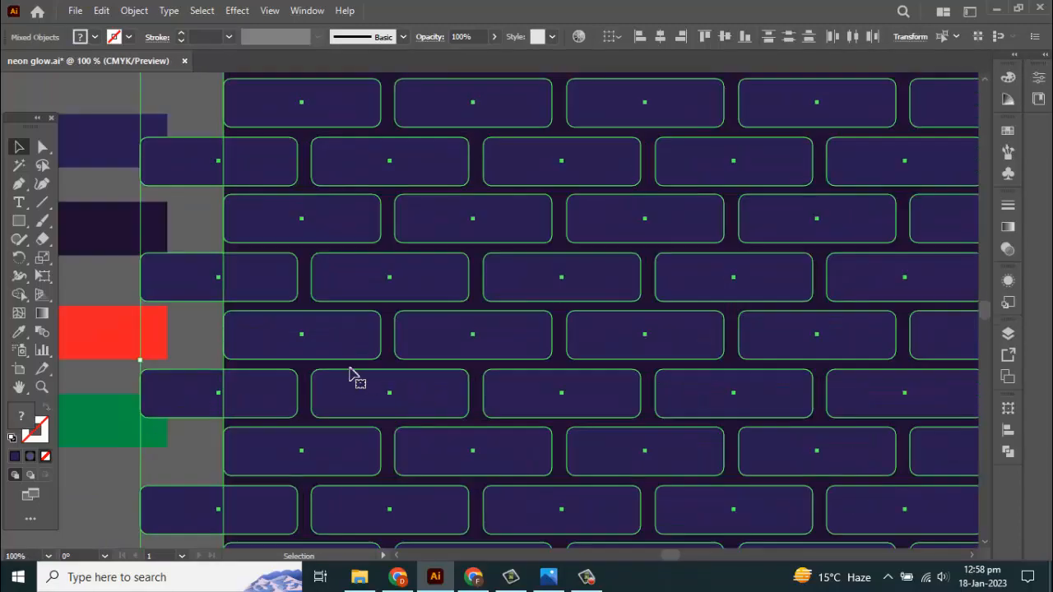
pyautogui.click(390, 383)
pyautogui.scroll(-4, 411, 383)
pyautogui.rightClick(433, 377)
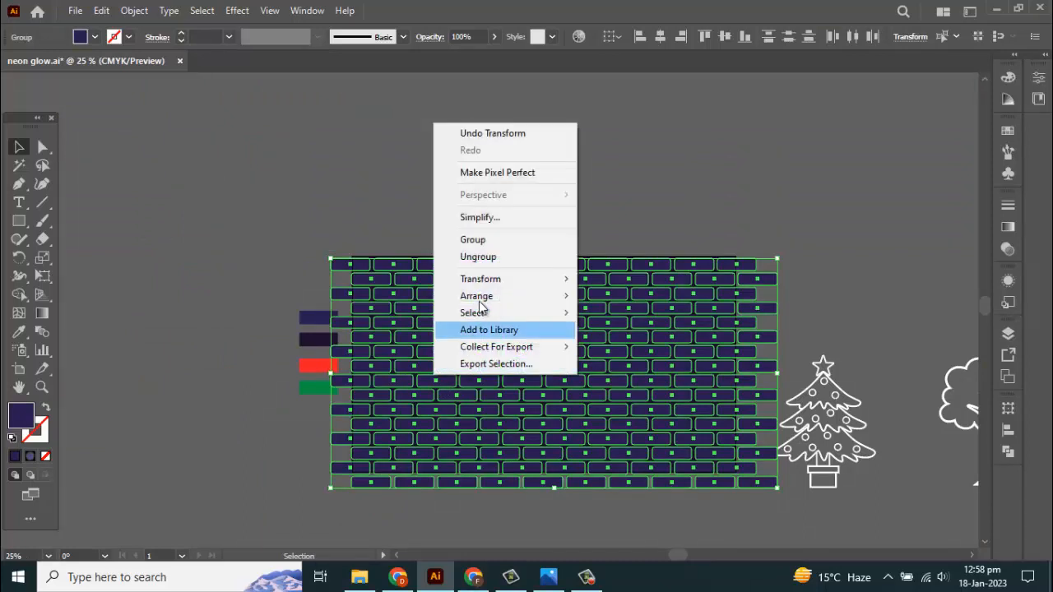
pyautogui.click(489, 256)
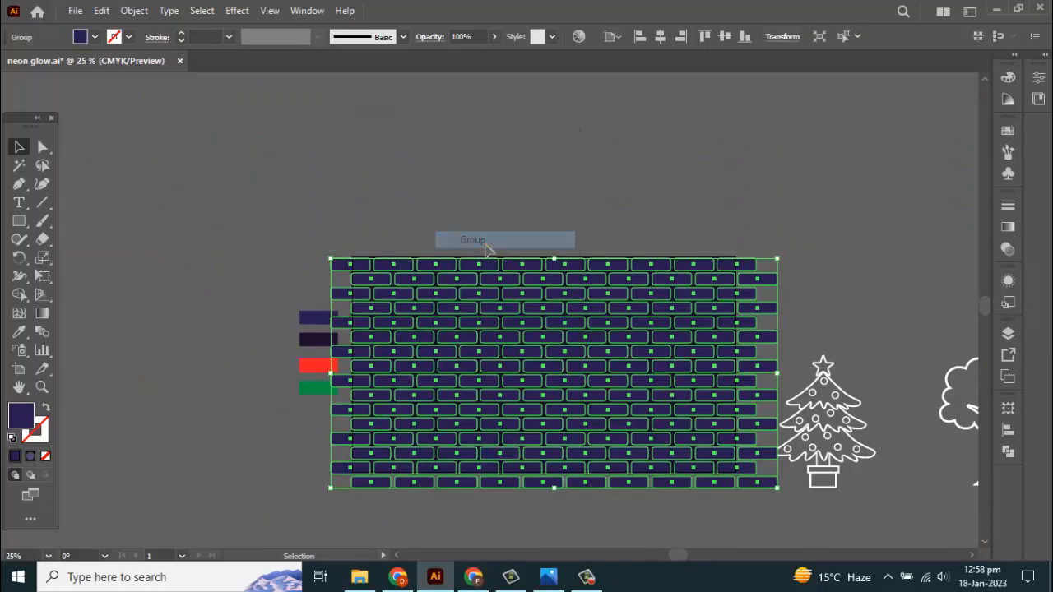
# - Centre the brick wall group horizontally and vertically on the artboard
pyautogui.click(660, 38)
pyautogui.click(724, 36)
pyautogui.click(543, 238)
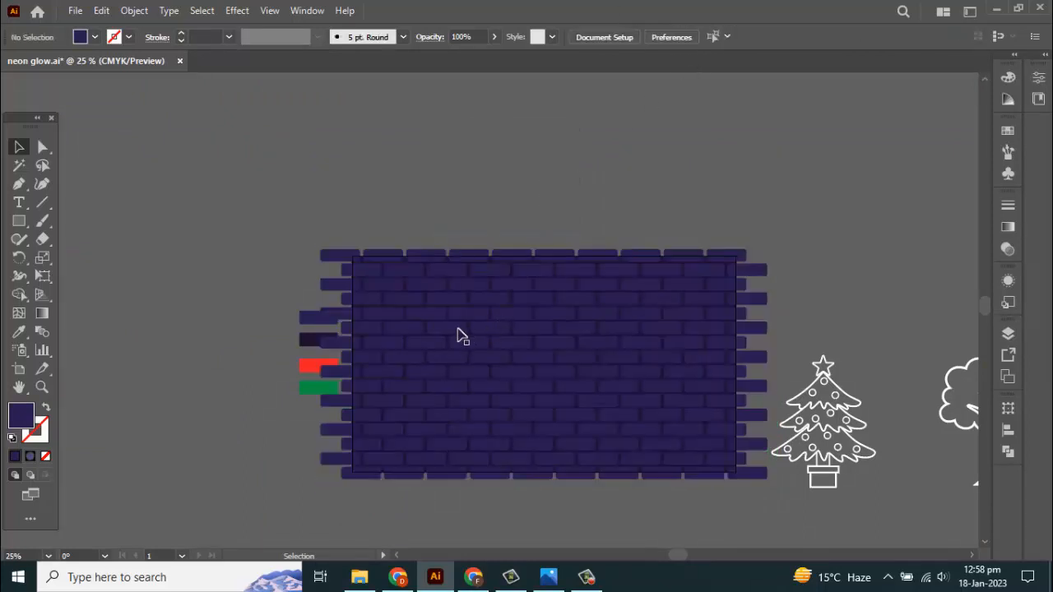
# - Scale the brick wall group down slightly around its centre so its top edge sits just outside the background rectangle
pyautogui.scroll(4, 370, 268)
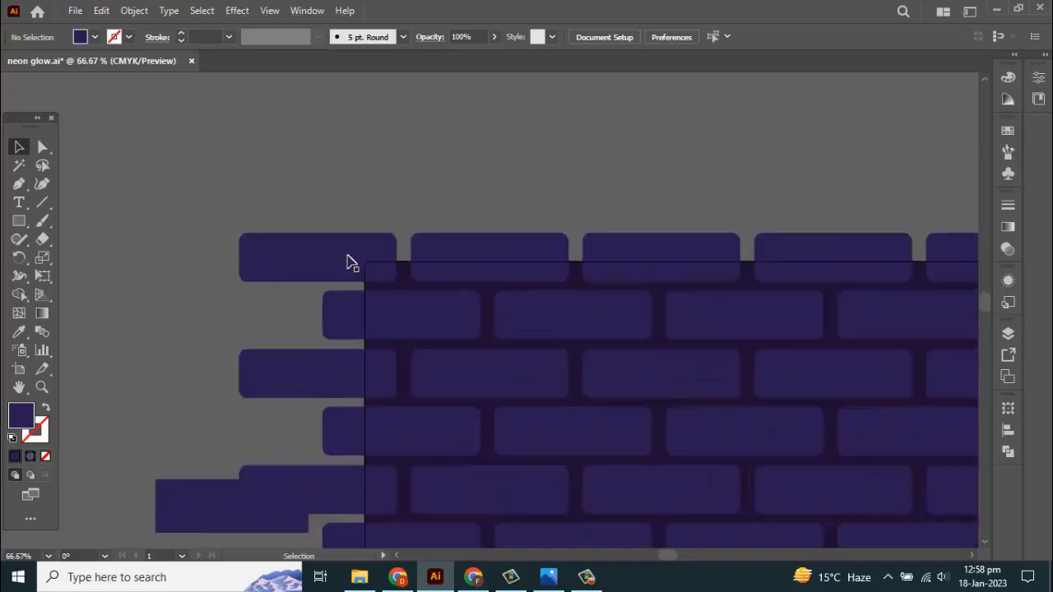
pyautogui.click(345, 258)
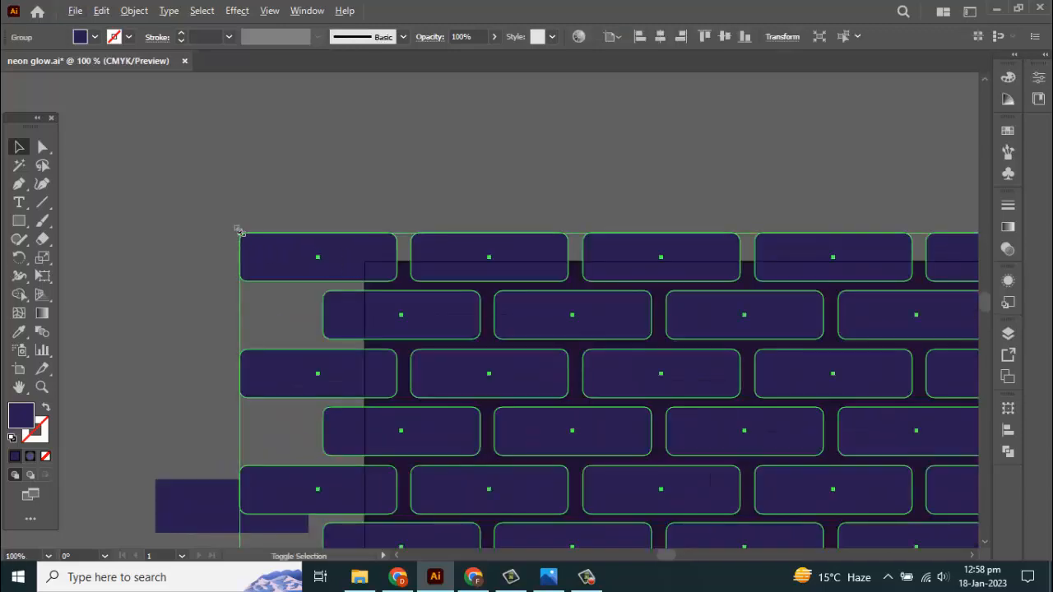
pyautogui.moveTo(238, 232); pyautogui.dragTo(280, 254)
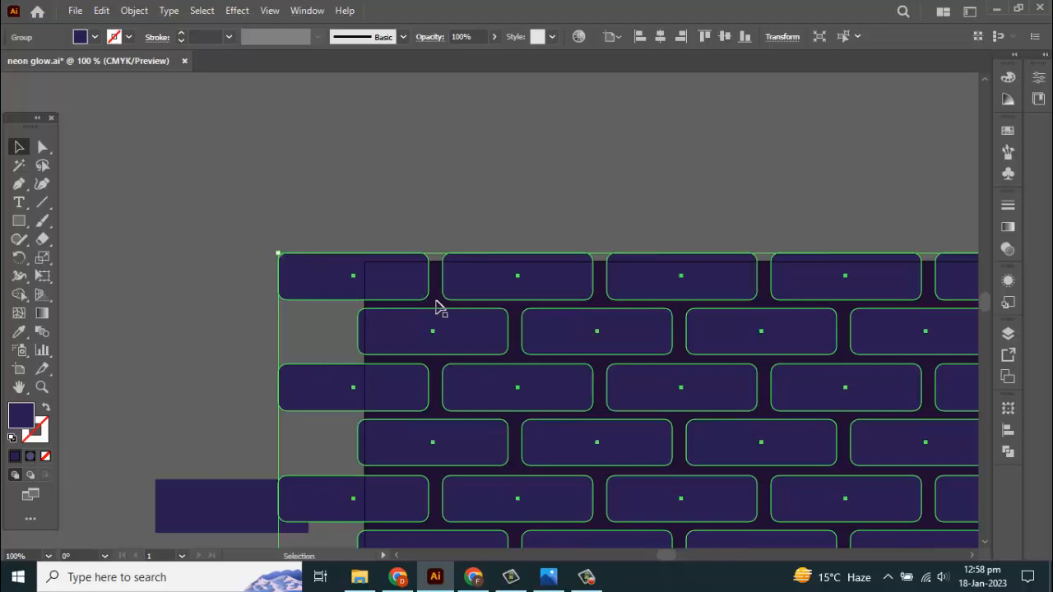
pyautogui.click(416, 199)
pyautogui.click(437, 289)
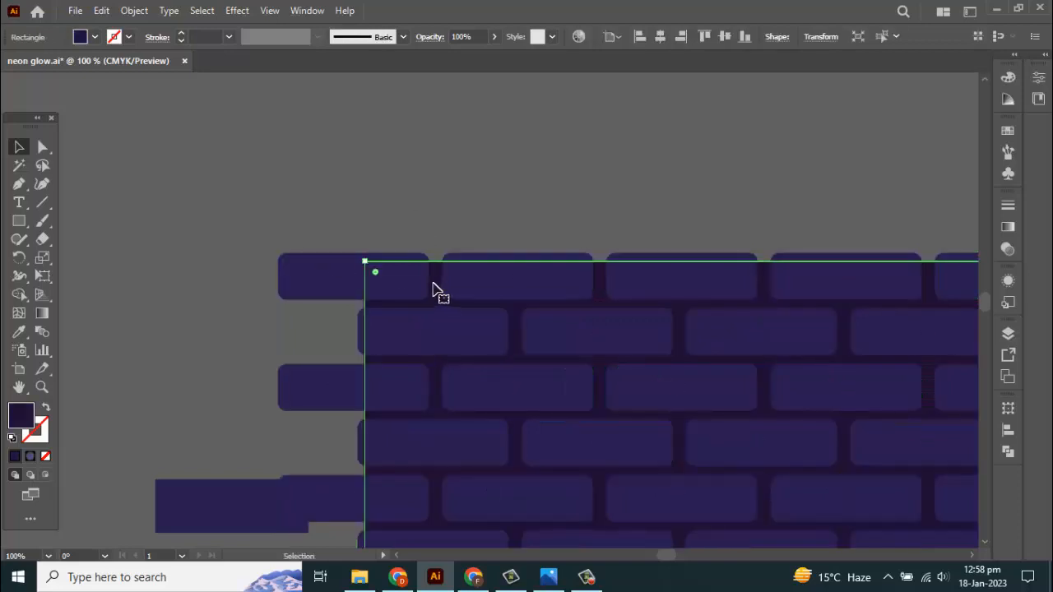
pyautogui.scroll(-3, 390, 265)
pyautogui.click(463, 223)
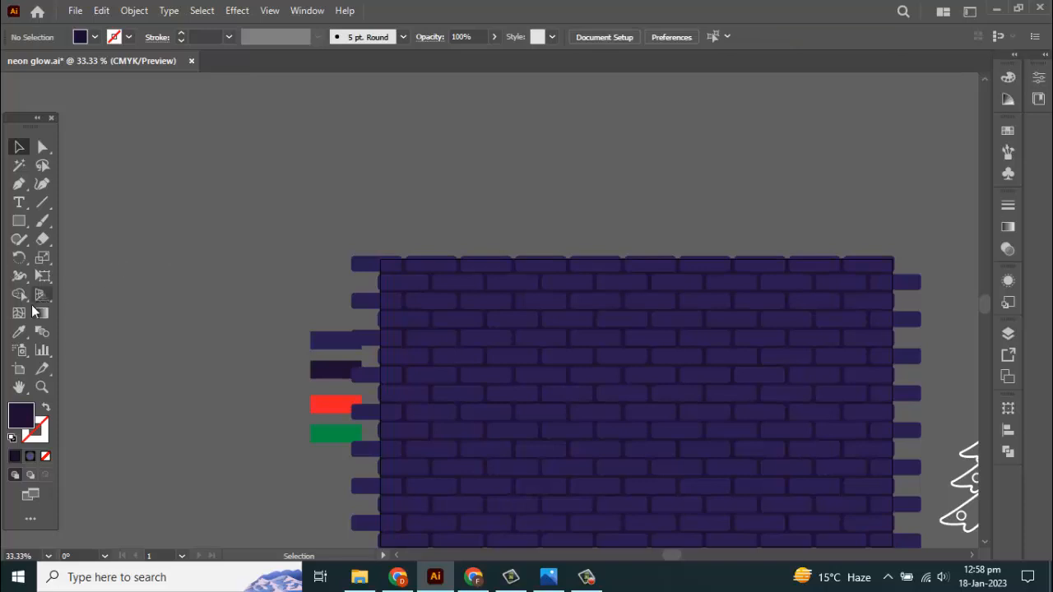
# - Create a 1280 by 720 px rectangle over the brick wall and centre it on the artboard
pyautogui.click(19, 222)
pyautogui.click(306, 234)
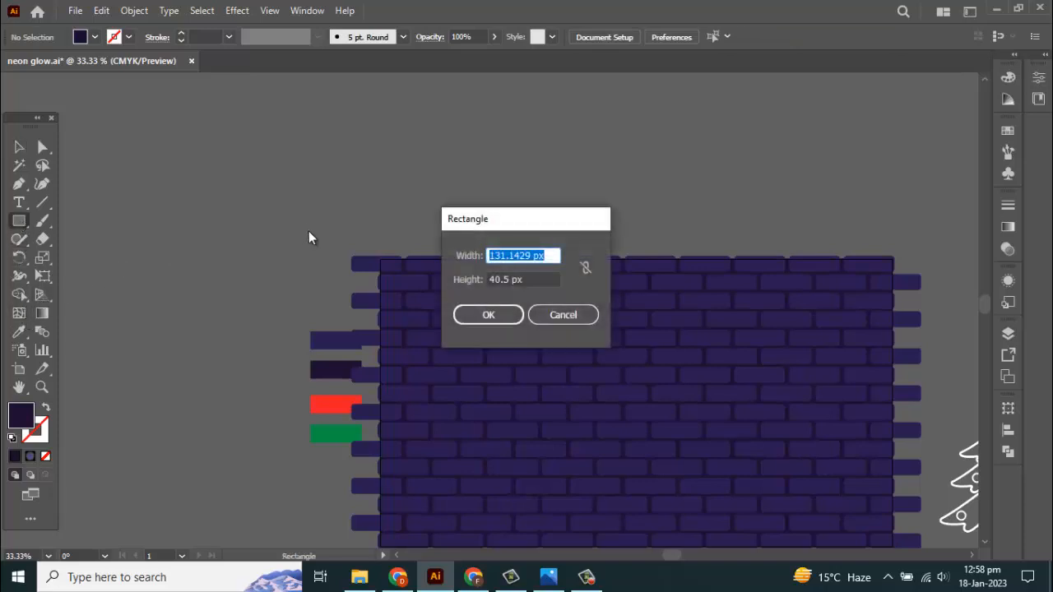
pyautogui.write('1280')
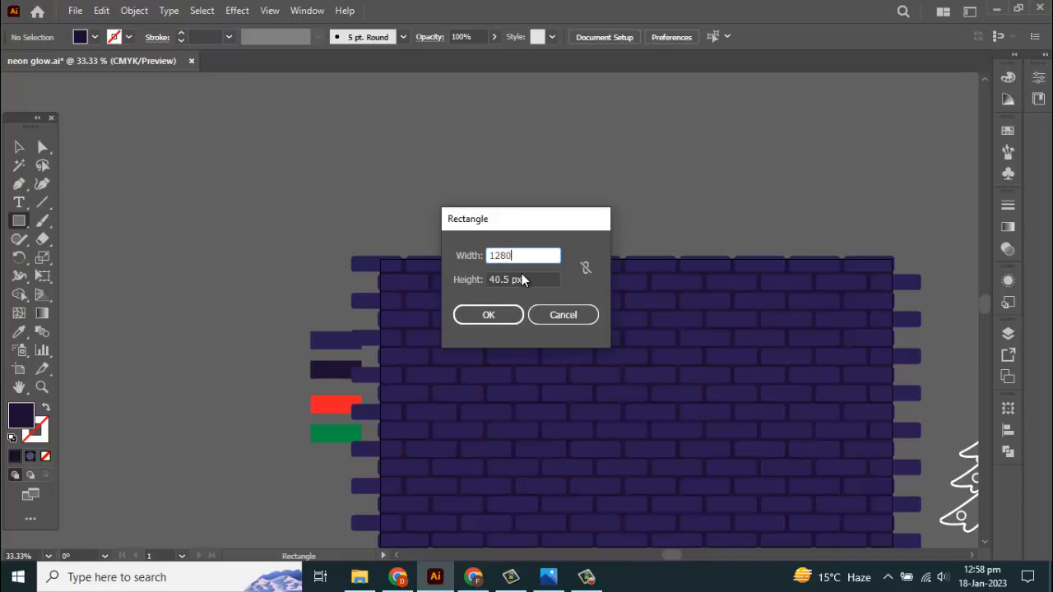
pyautogui.press('Tab')
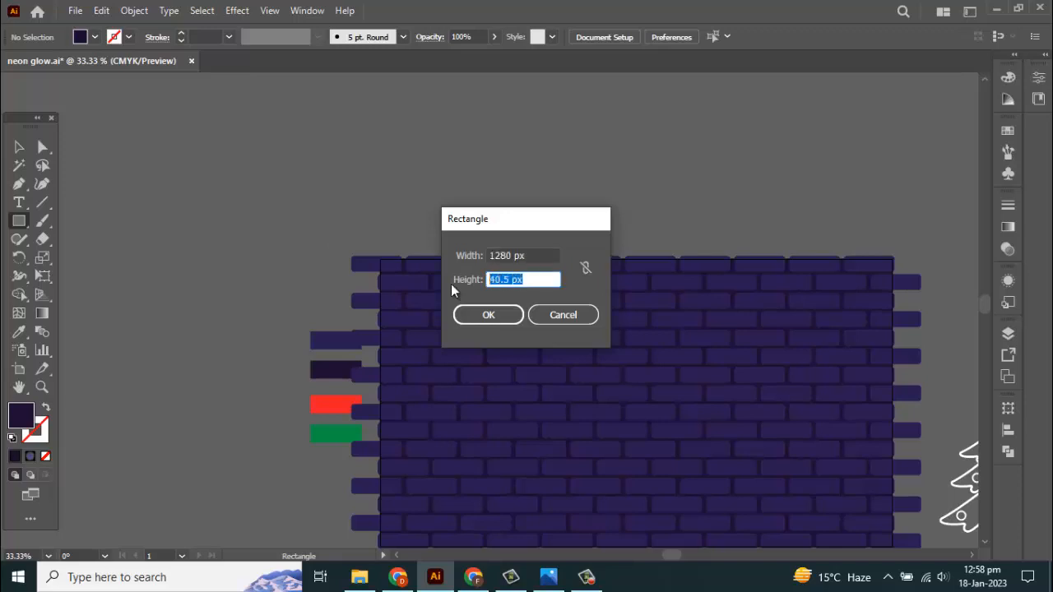
pyautogui.write('720')
pyautogui.click(493, 313)
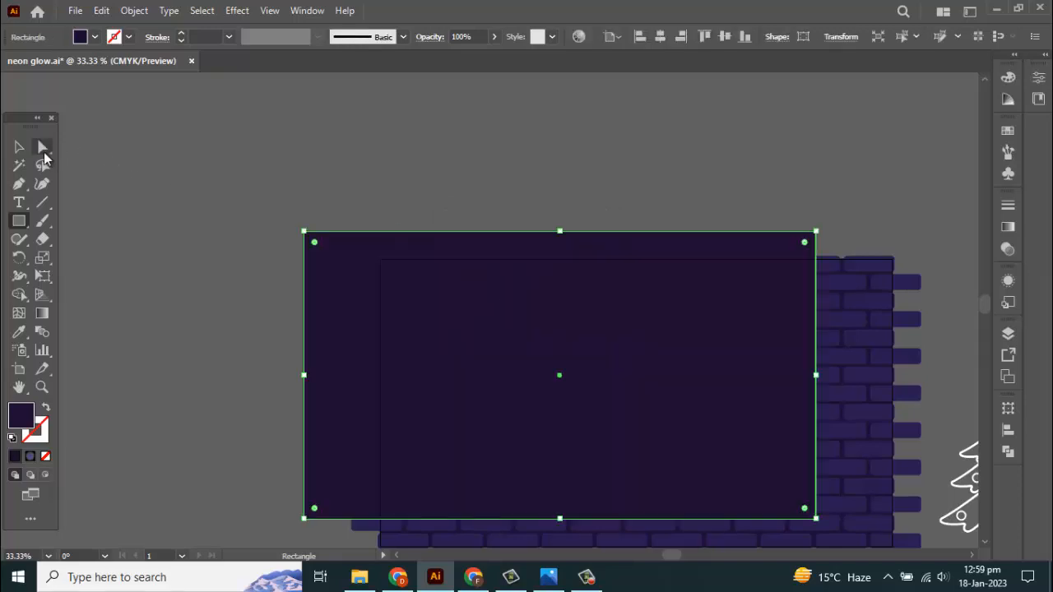
pyautogui.click(19, 146)
pyautogui.click(721, 38)
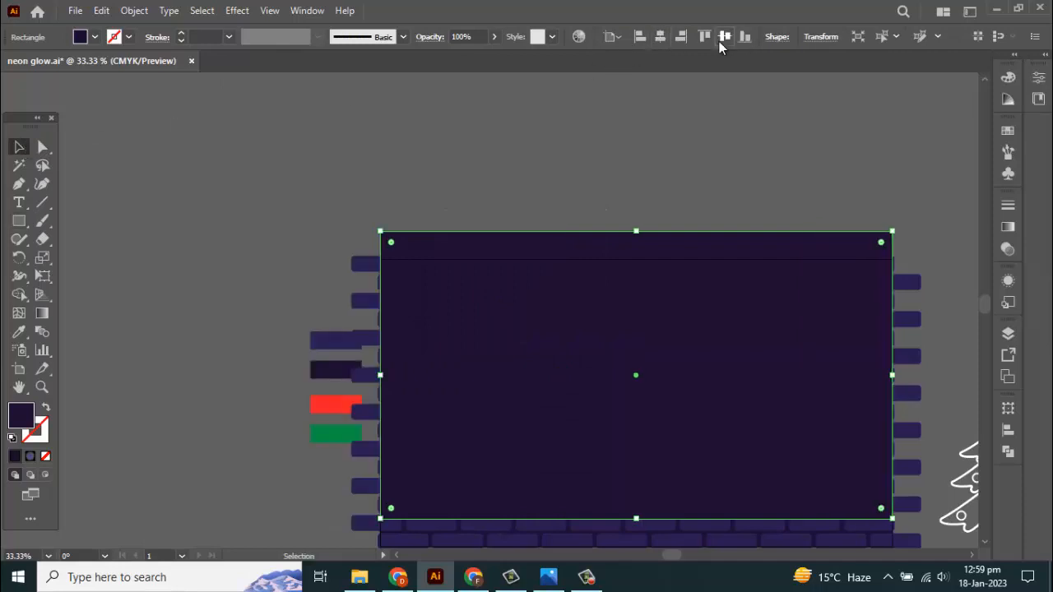
# - Select the new rectangle together with the brick wall and make a clipping mask that trims the overhanging bricks
pyautogui.moveTo(264, 155); pyautogui.dragTo(699, 484)
pyautogui.rightClick(571, 404)
pyautogui.click(638, 283)
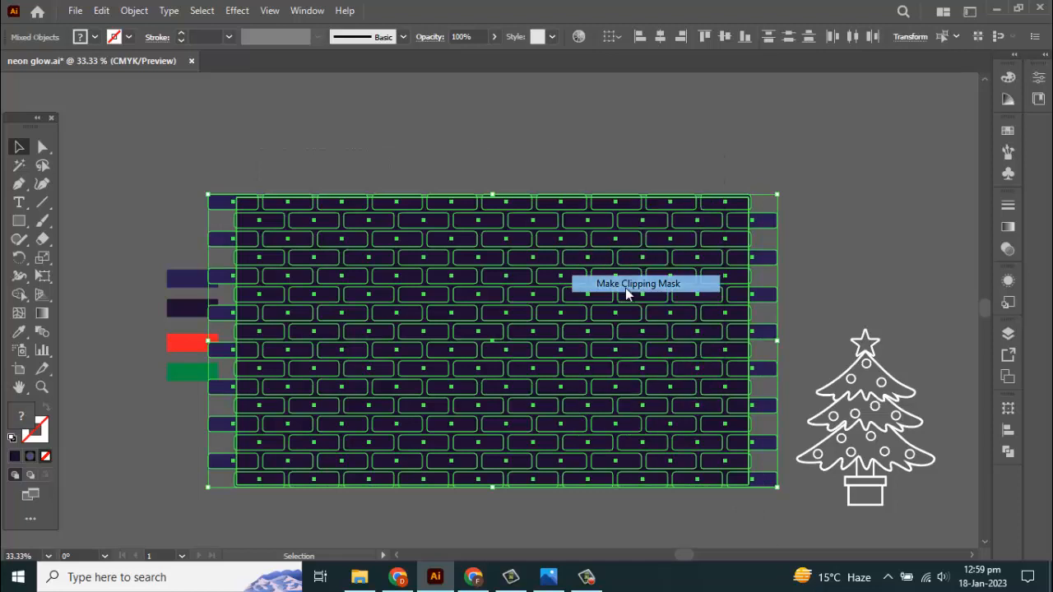
pyautogui.click(362, 182)
# - Create a 1280 by 720 px rectangle over the clipped brick wall and align it to the centre of the artboard
pyautogui.click(18, 222)
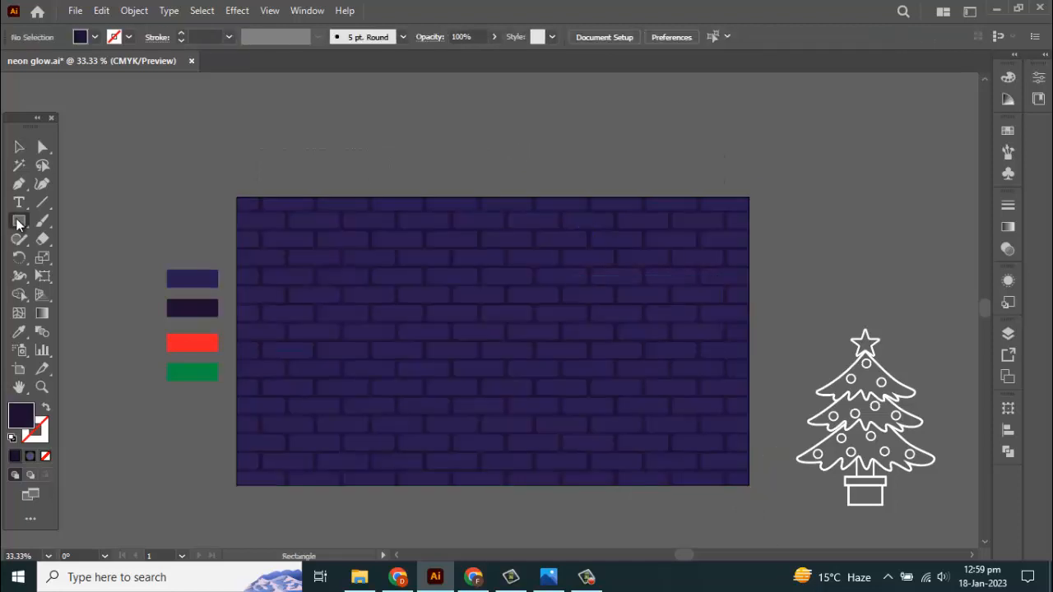
pyautogui.click(106, 204)
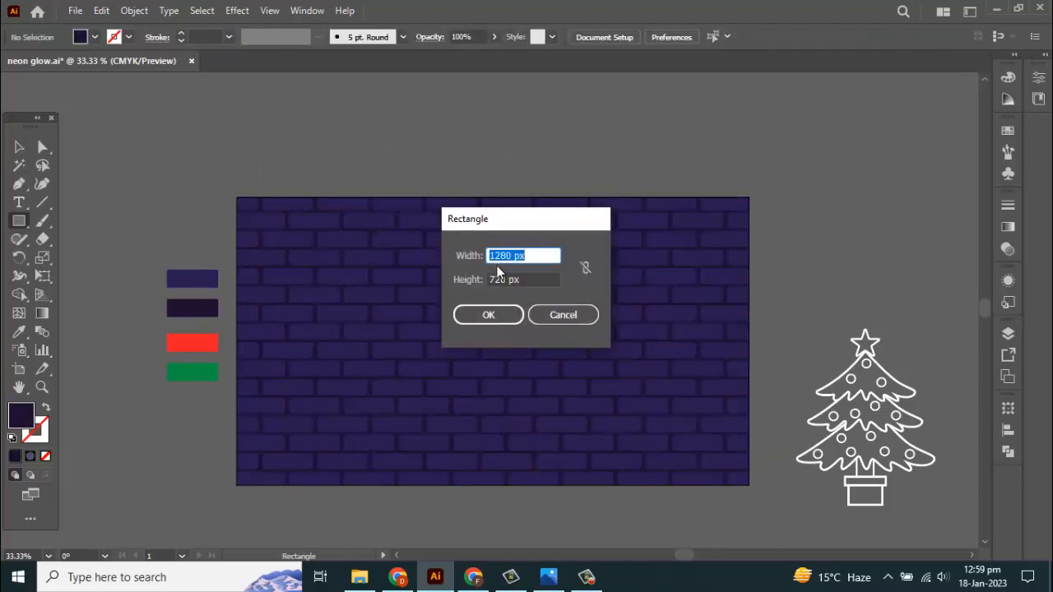
pyautogui.click(494, 316)
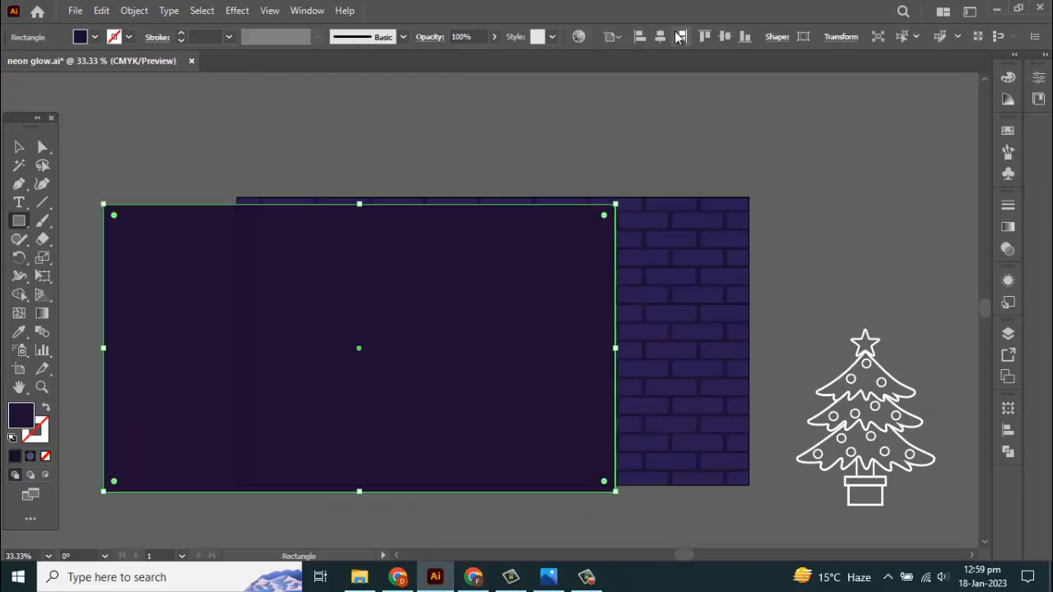
pyautogui.click(681, 36)
pyautogui.click(724, 37)
pyautogui.press('v')
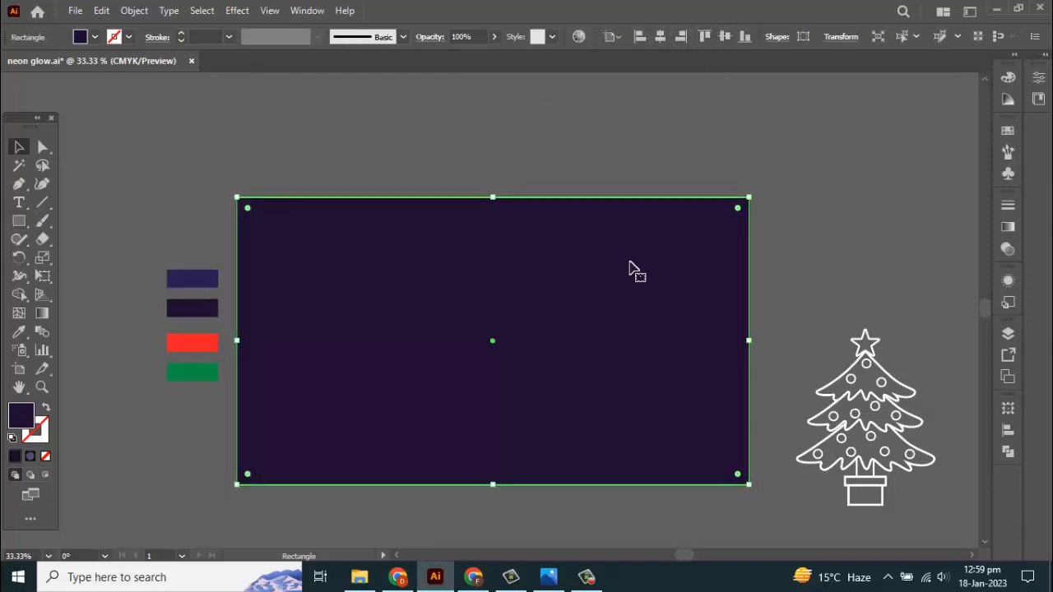
# - Fill the new rectangle with the blue-to-black radial gradient and set its blend mode to Overlay
pyautogui.click(1009, 228)
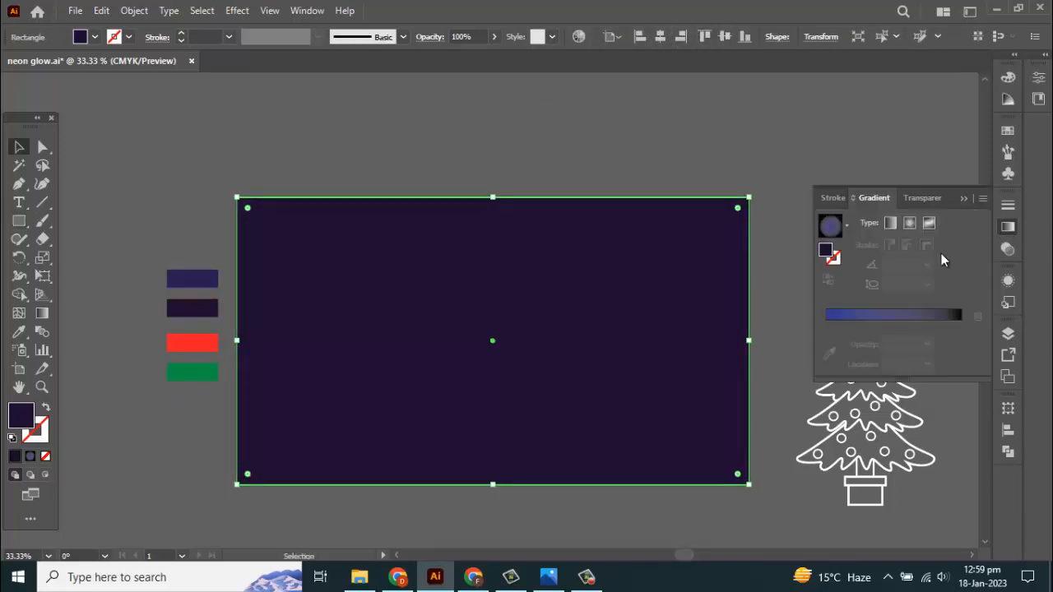
pyautogui.click(902, 314)
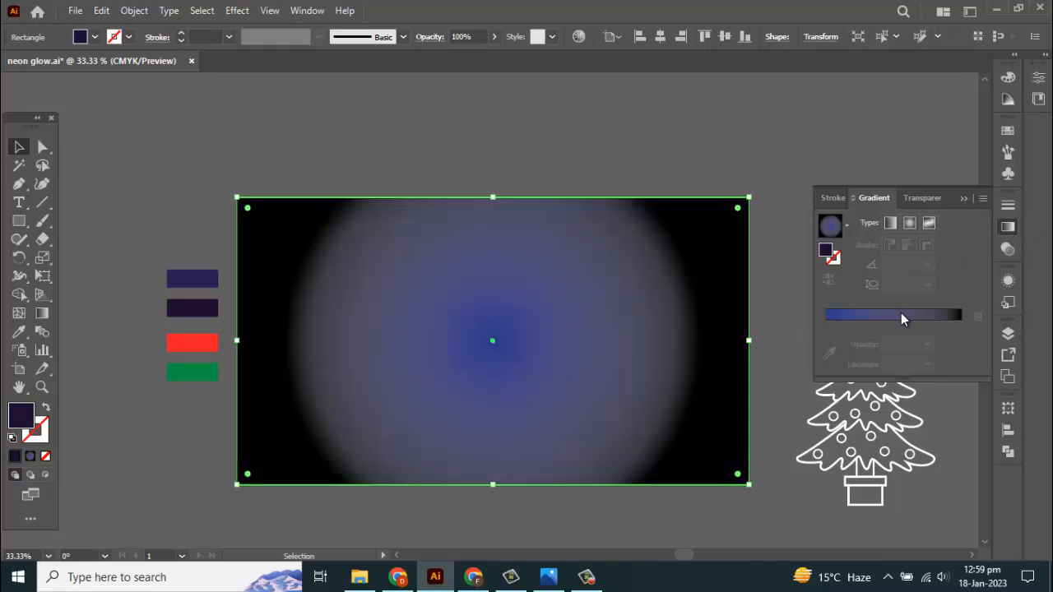
pyautogui.click(913, 201)
pyautogui.click(855, 222)
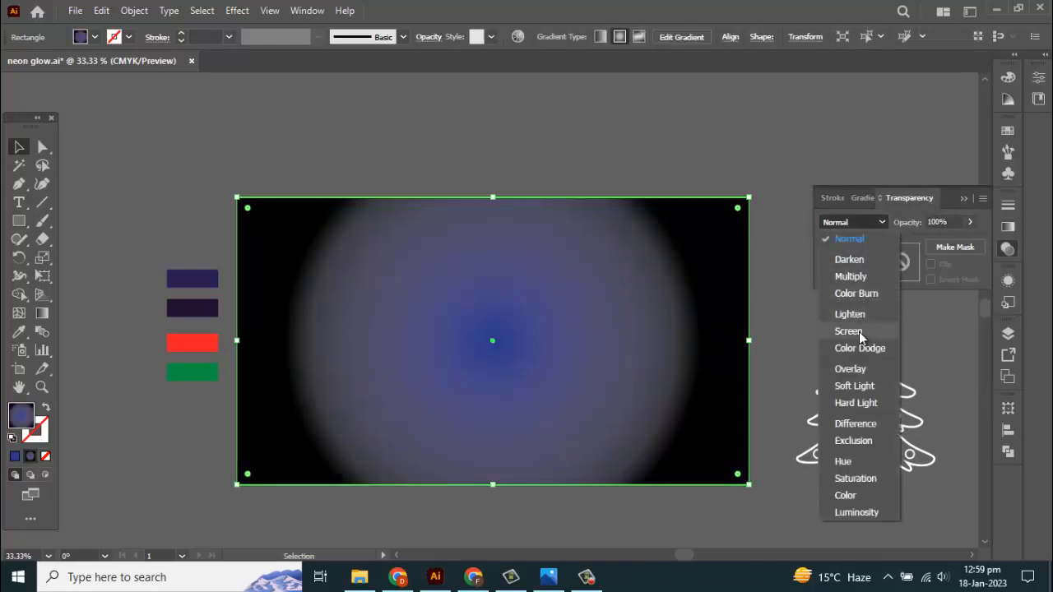
pyautogui.click(855, 368)
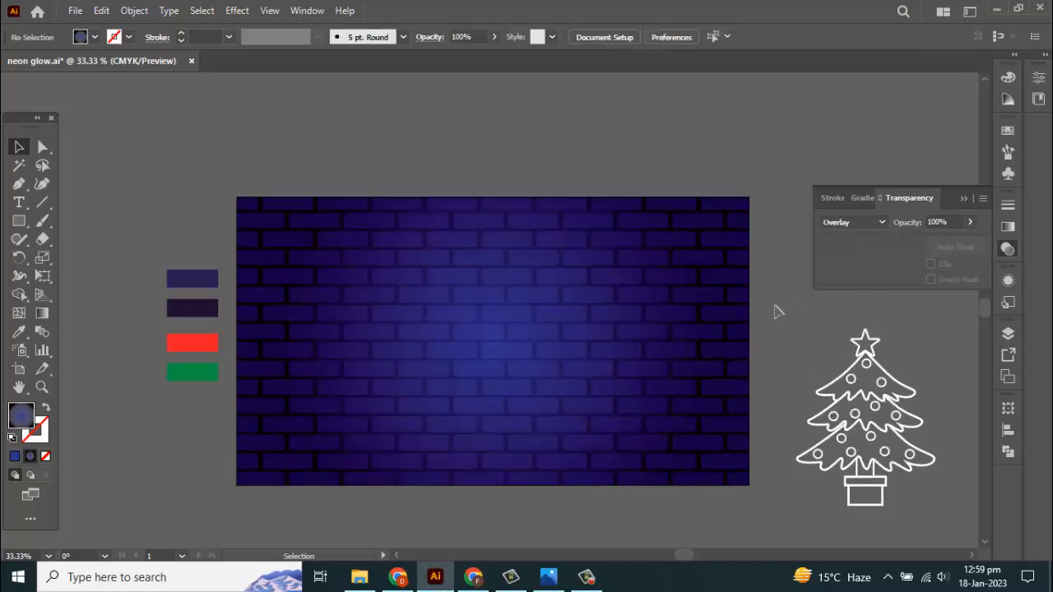
pyautogui.hscroll(3, 776, 306)
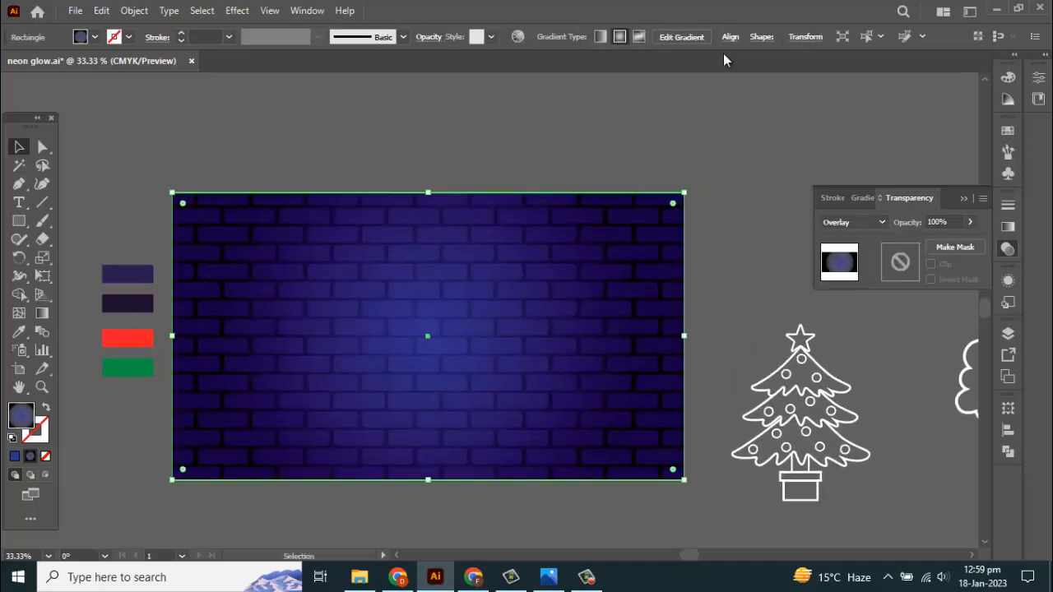
pyautogui.click(730, 37)
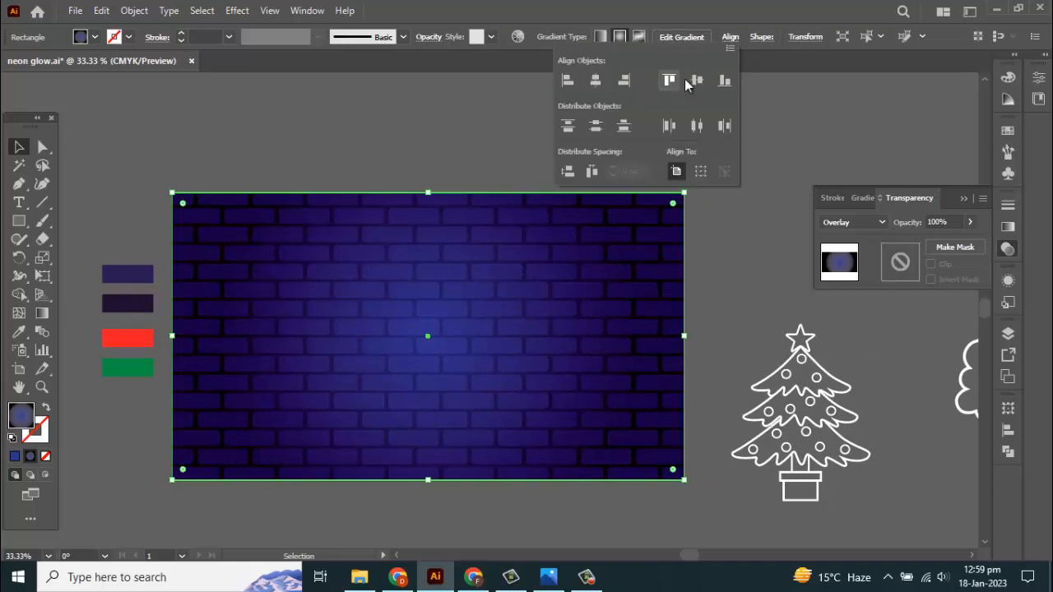
pyautogui.click(514, 105)
# - Move the white Christmas tree outline onto the left half of the brick wall and bring it to the front
pyautogui.moveTo(828, 404); pyautogui.dragTo(378, 325)
pyautogui.rightClick(344, 332)
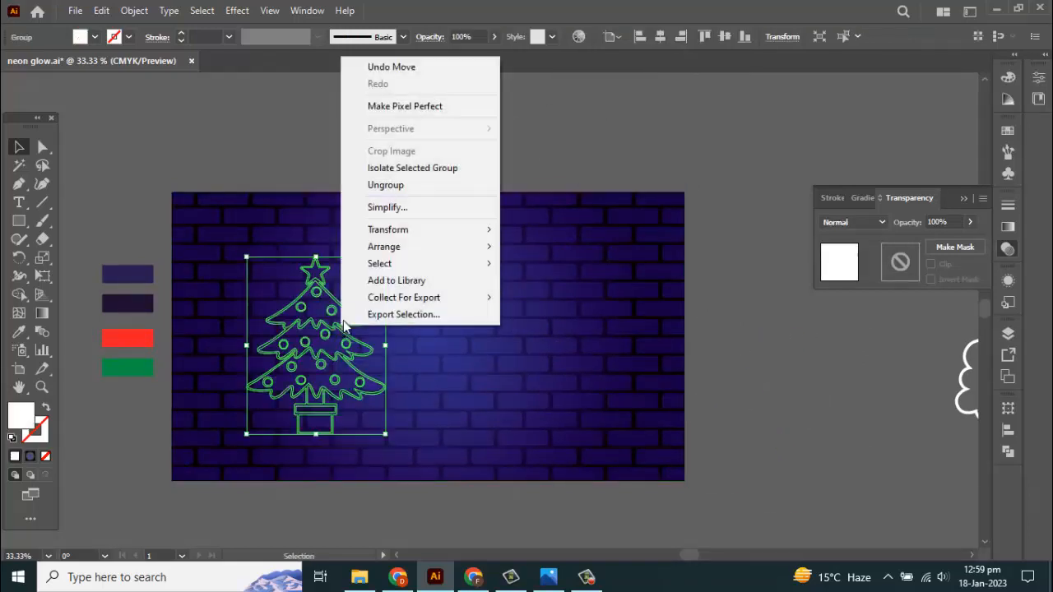
pyautogui.click(514, 243)
pyautogui.click(313, 130)
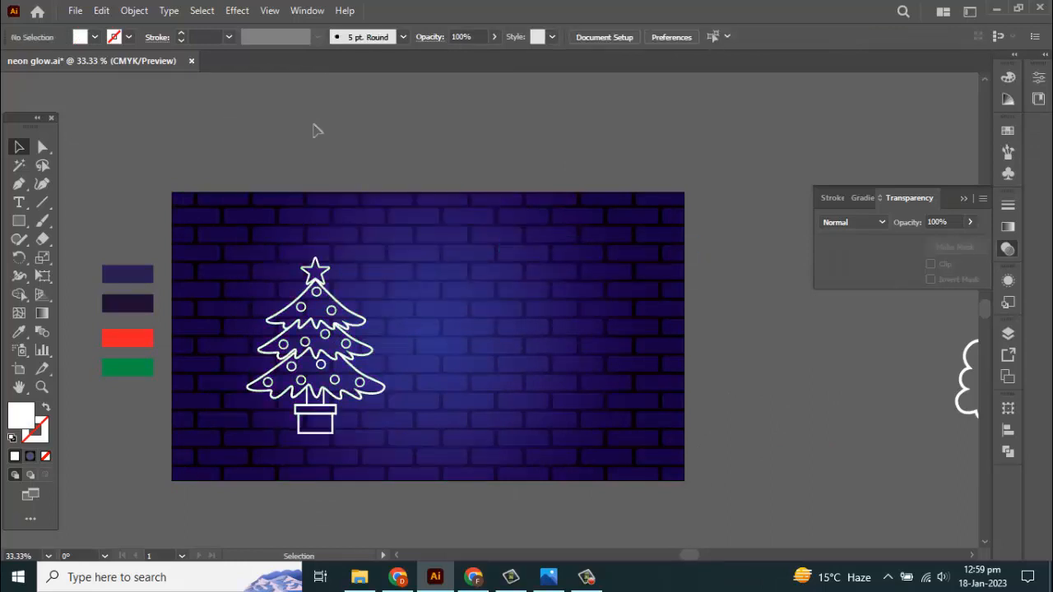
# - Nudge the Christmas tree group slightly upward on the brick wall
pyautogui.moveTo(312, 165); pyautogui.dragTo(425, 146)
pyautogui.click(451, 346)
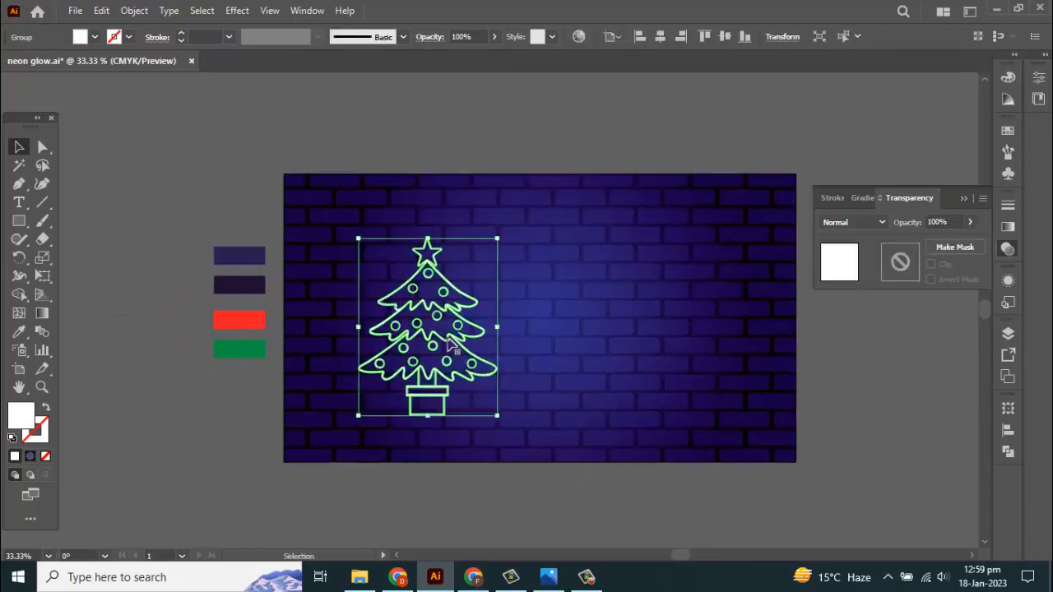
pyautogui.click(493, 125)
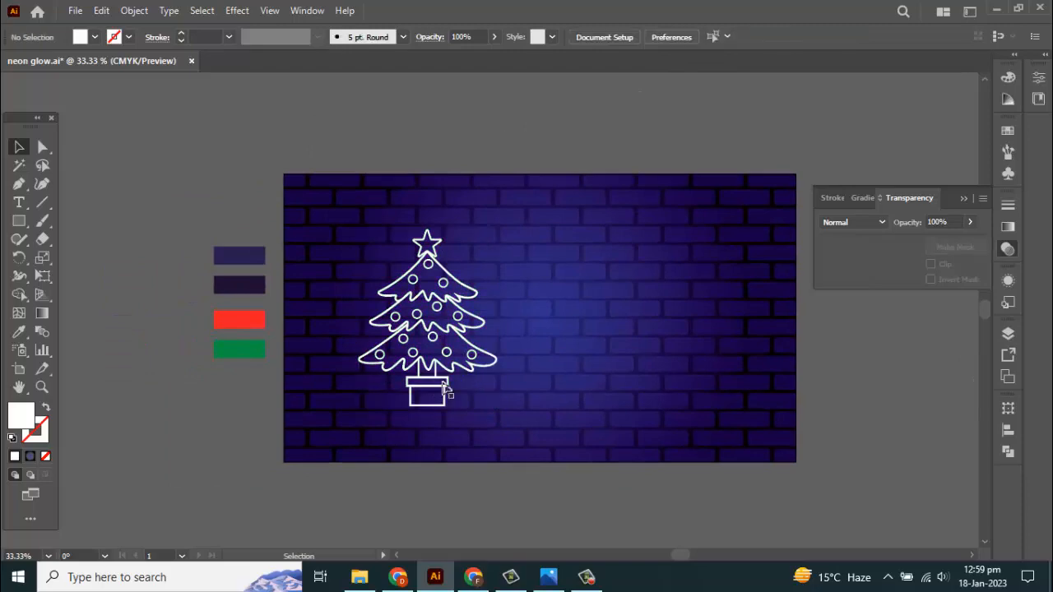
# - Ungroup the Christmas tree so its baubles and outline can be selected separately
pyautogui.scroll(1, 428, 371)
pyautogui.scroll(1, 429, 370)
pyautogui.click(420, 370)
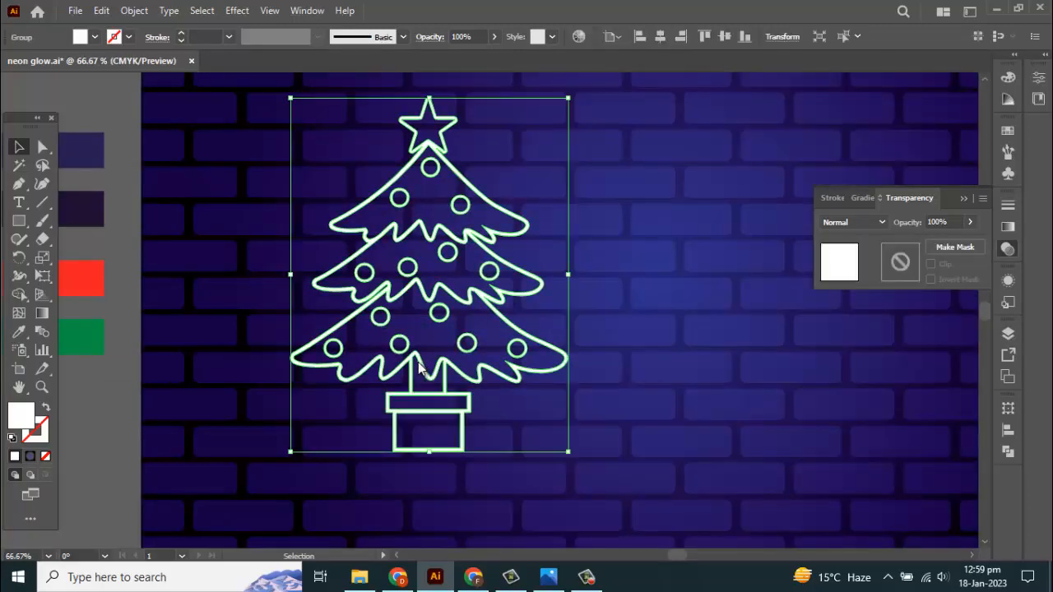
pyautogui.rightClick(422, 374)
pyautogui.click(465, 220)
pyautogui.click(323, 319)
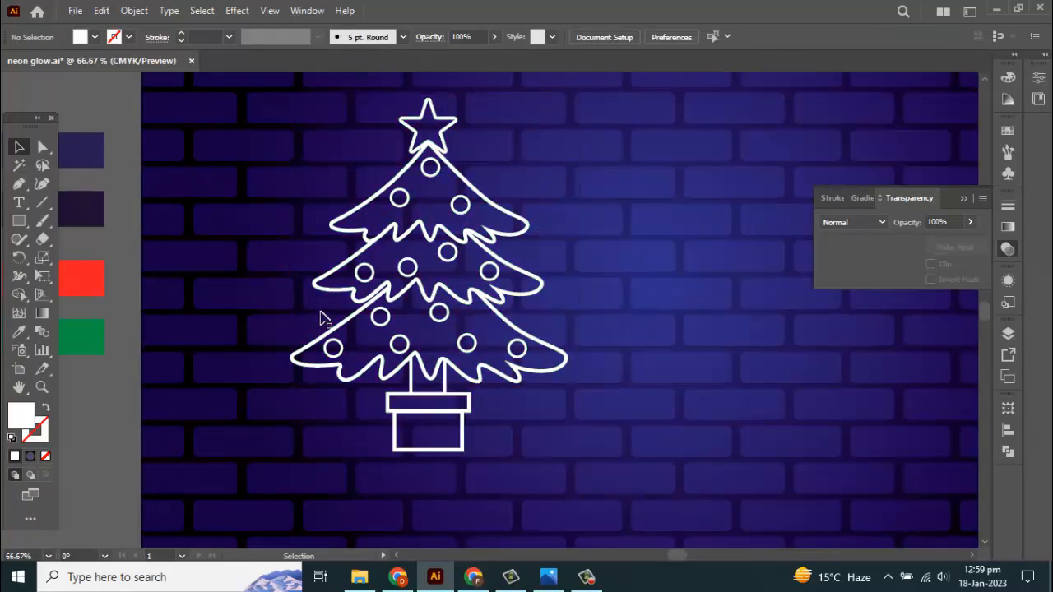
# - Copy the group of round baubles and paste a duplicate directly behind the original
pyautogui.click(403, 276)
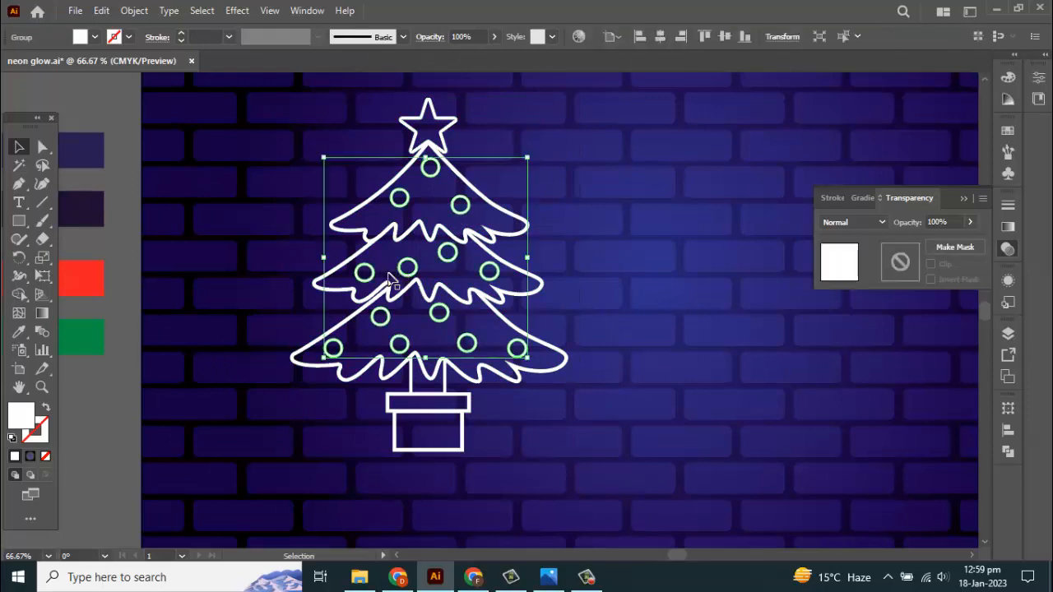
pyautogui.keyDown('shift'); pyautogui.click(347, 278); pyautogui.keyUp('shift')
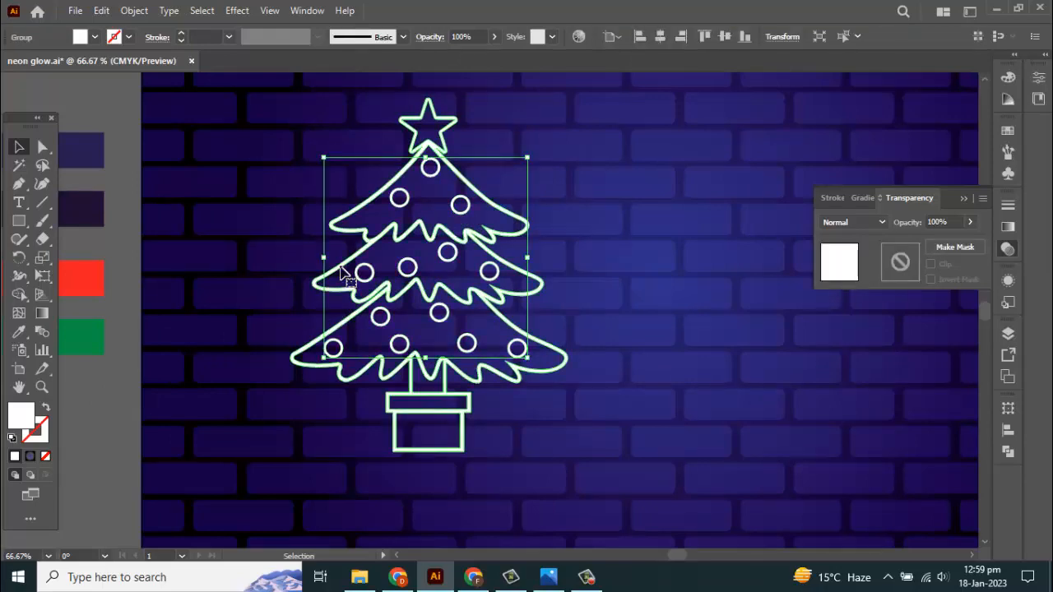
pyautogui.click(404, 273)
pyautogui.scroll(1, 432, 277)
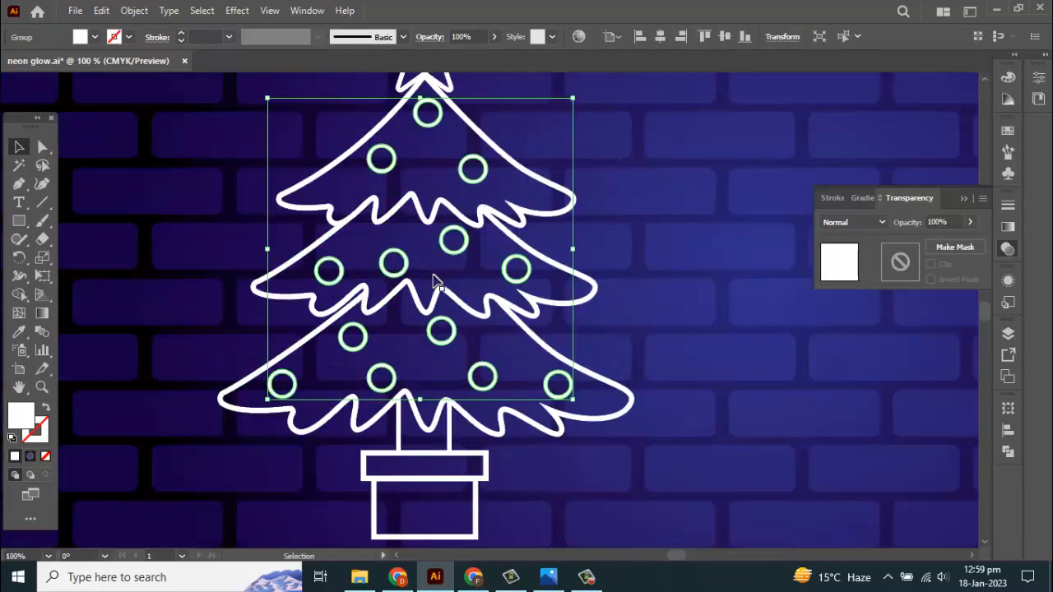
pyautogui.scroll(-1, 436, 282)
pyautogui.moveTo(502, 149); pyautogui.dragTo(437, 227)
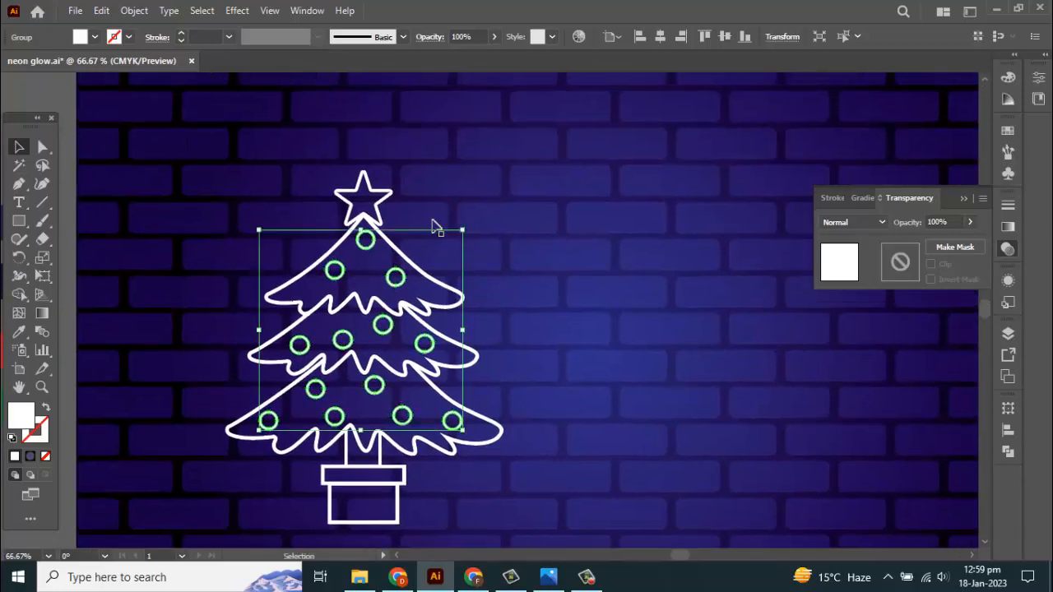
pyautogui.click(101, 11)
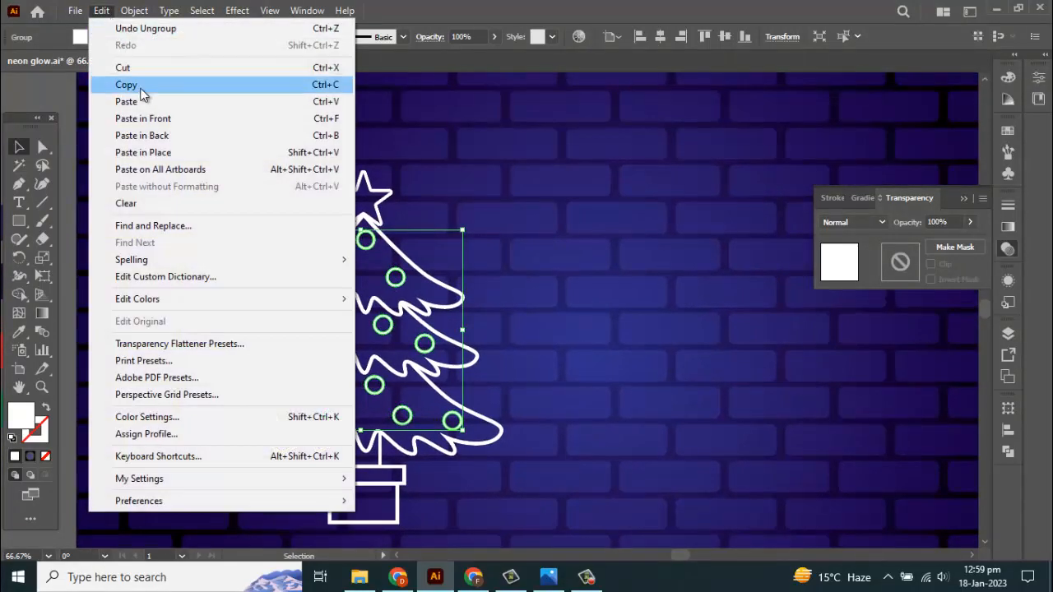
pyautogui.click(137, 86)
pyautogui.click(105, 12)
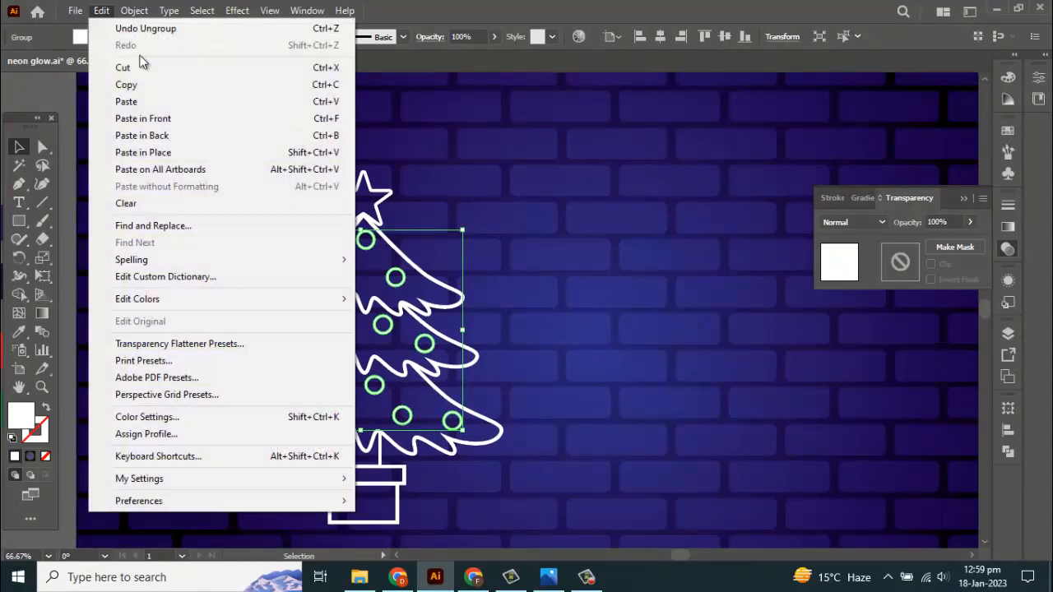
pyautogui.click(160, 135)
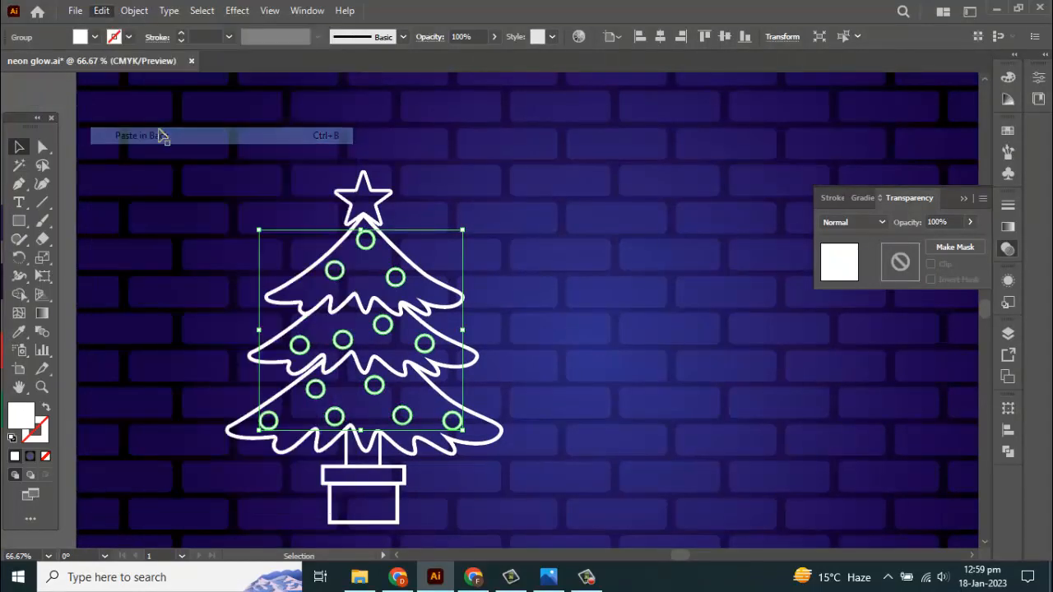
# - Fill the pasted baubles with green C=85 M=10 Y=100 K=10 and apply a Gaussian Blur with a 5 pixel radius
pyautogui.click(95, 37)
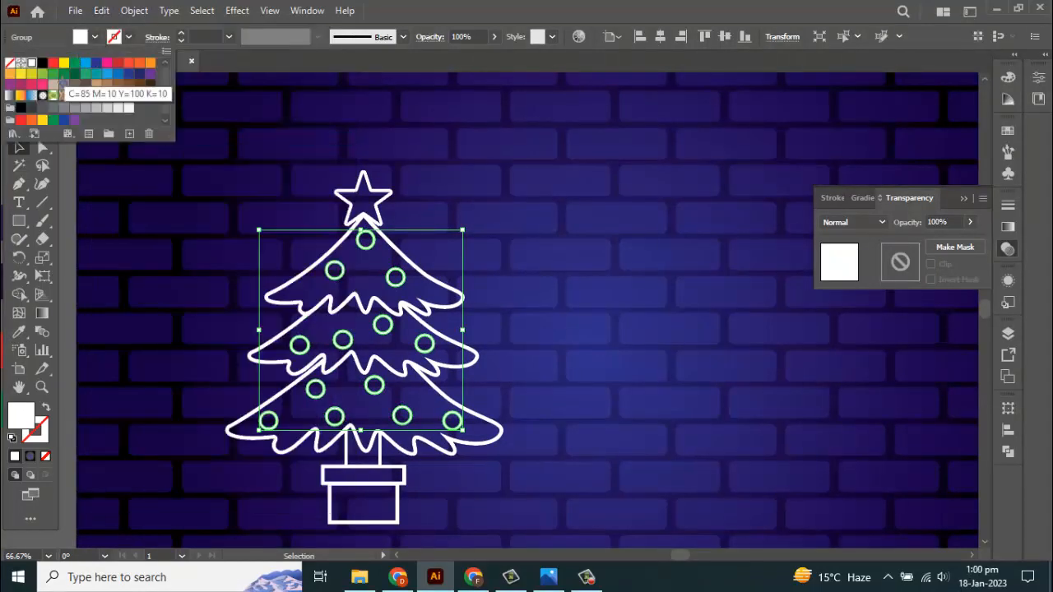
pyautogui.click(64, 74)
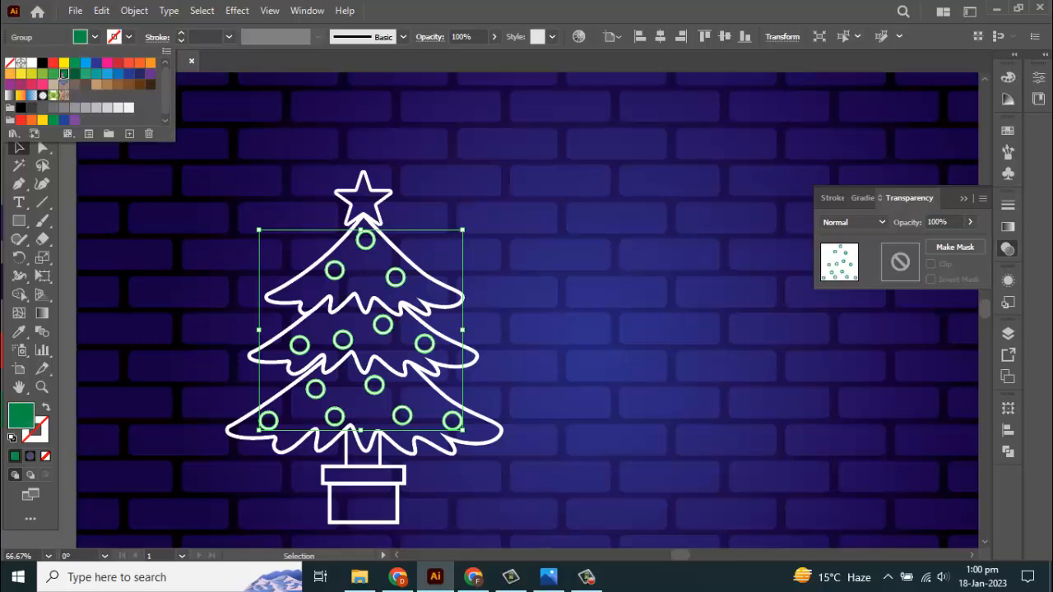
pyautogui.click(237, 10)
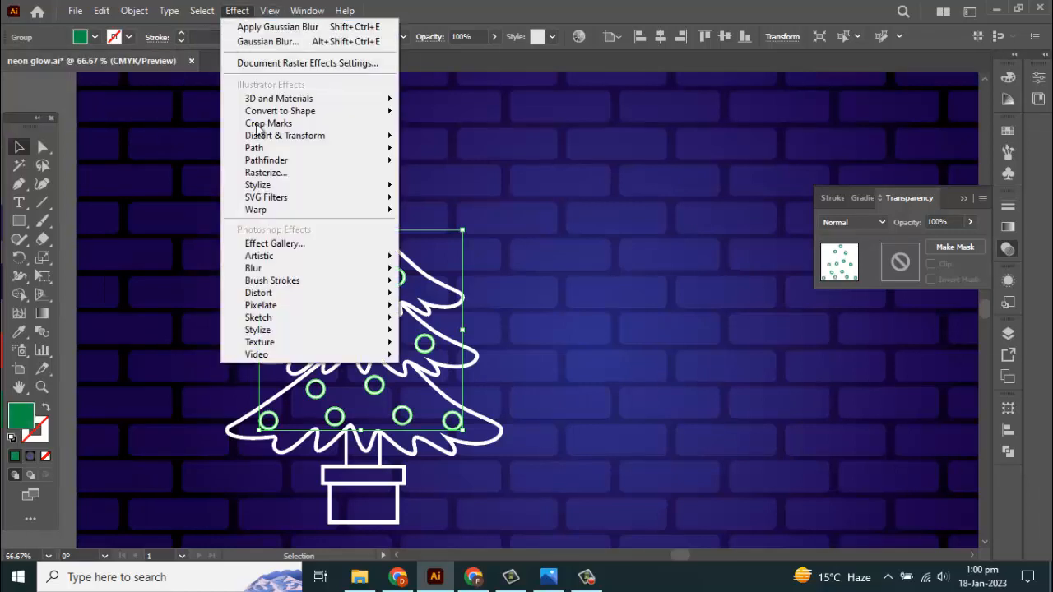
pyautogui.moveTo(306, 272)
pyautogui.click(449, 271)
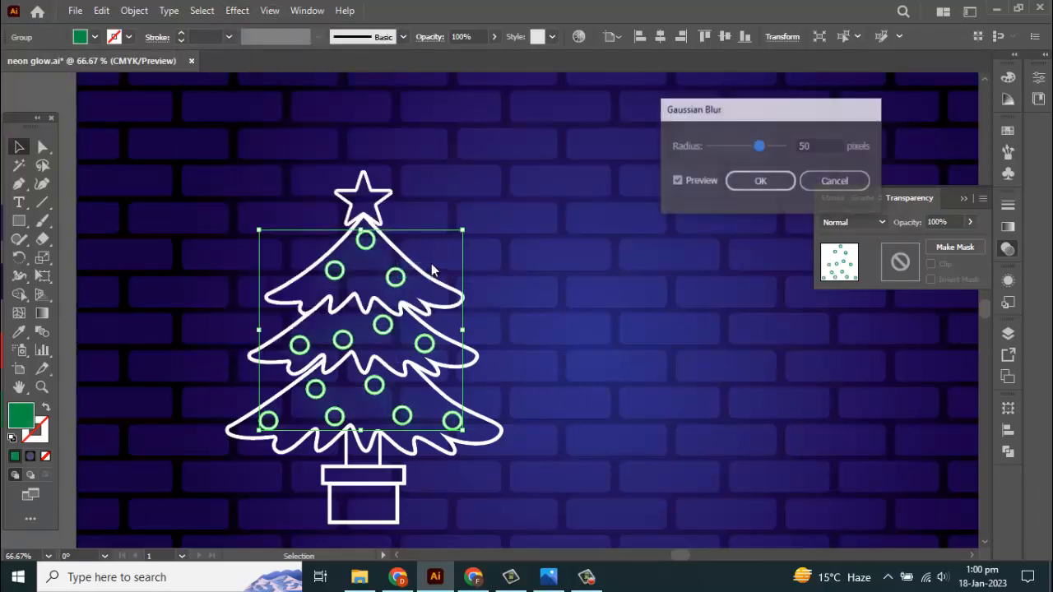
pyautogui.write('5')
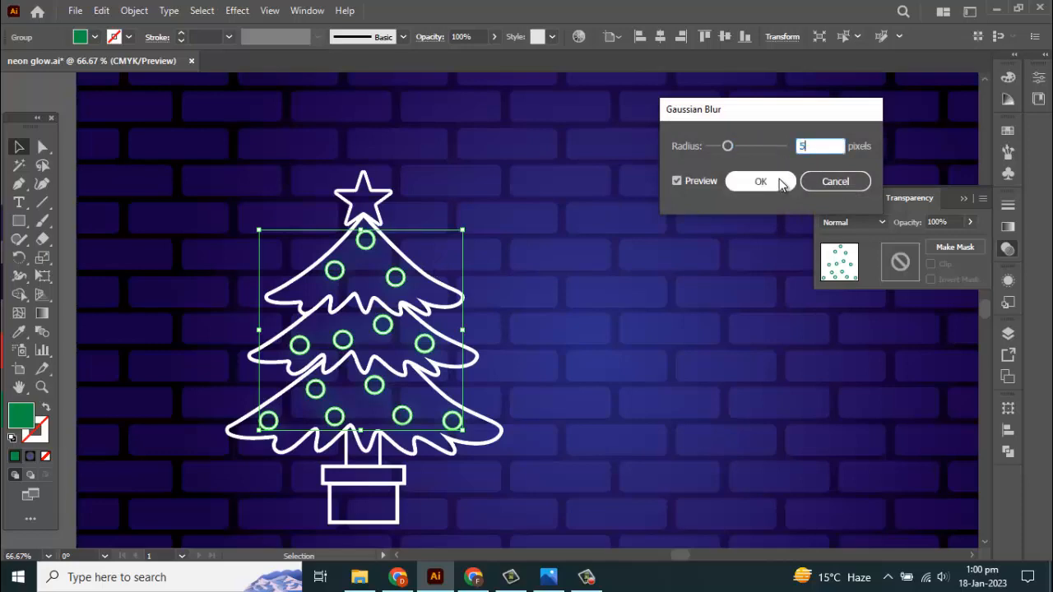
pyautogui.click(777, 182)
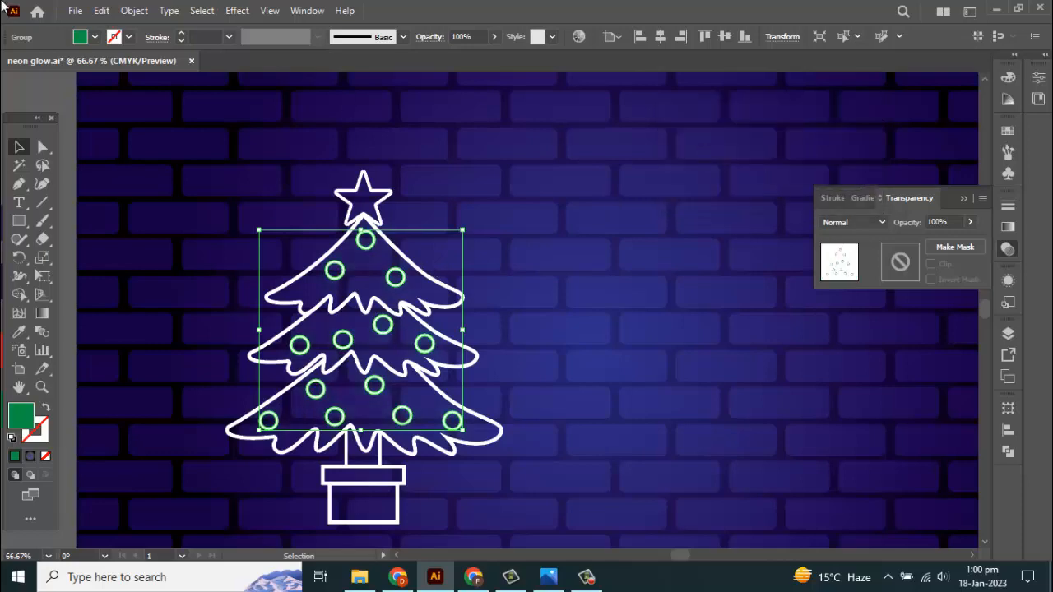
# - Copy the blurred green baubles and paste another duplicate directly behind them
pyautogui.click(100, 11)
pyautogui.click(131, 85)
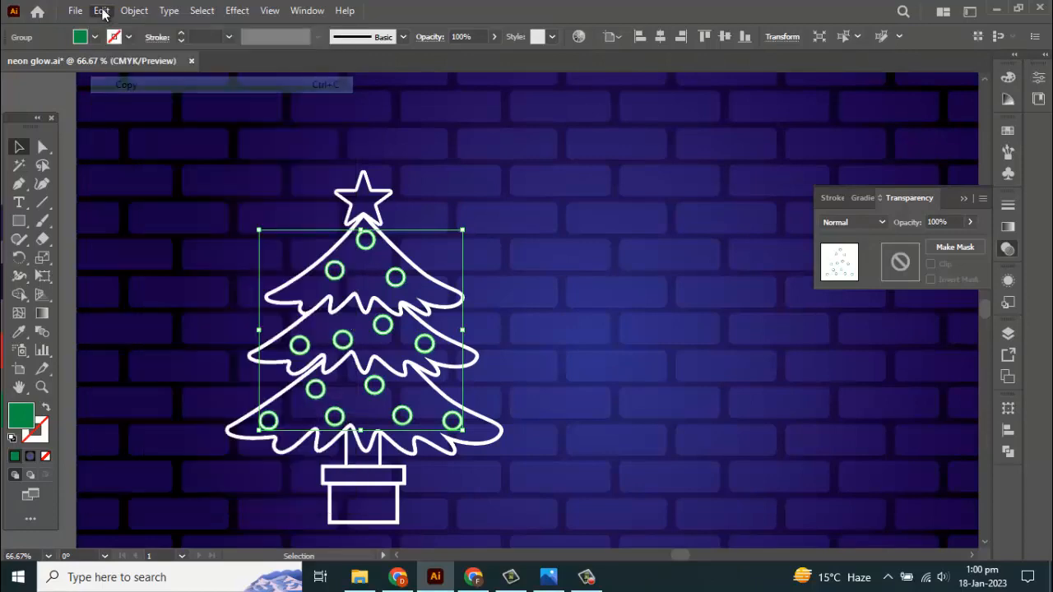
pyautogui.click(101, 11)
pyautogui.click(170, 135)
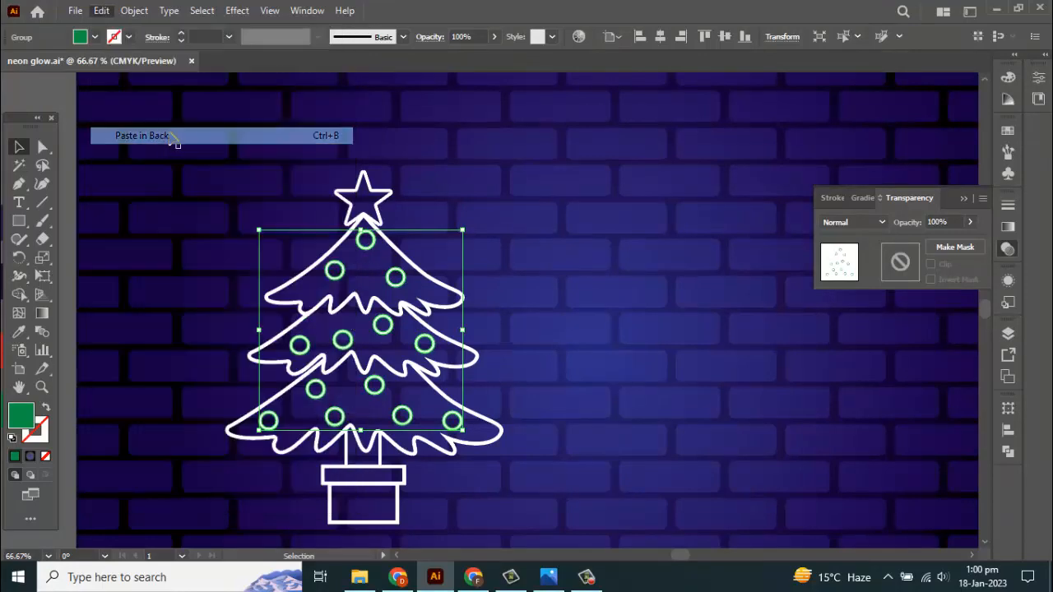
# - Apply a new Gaussian Blur with a 10 pixel radius to the pasted green baubles
pyautogui.click(235, 11)
pyautogui.moveTo(254, 268)
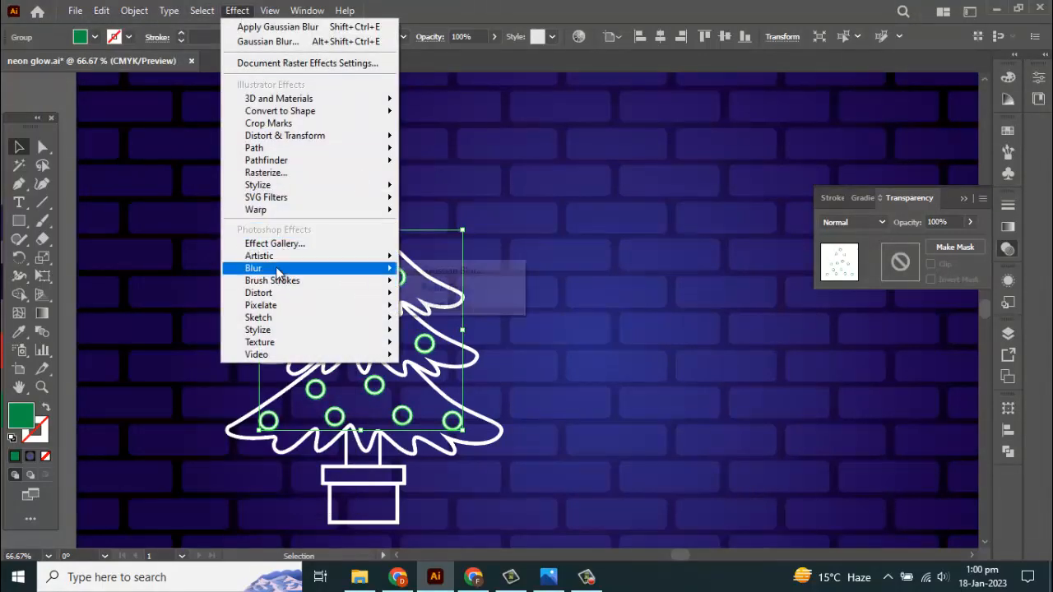
pyautogui.click(444, 274)
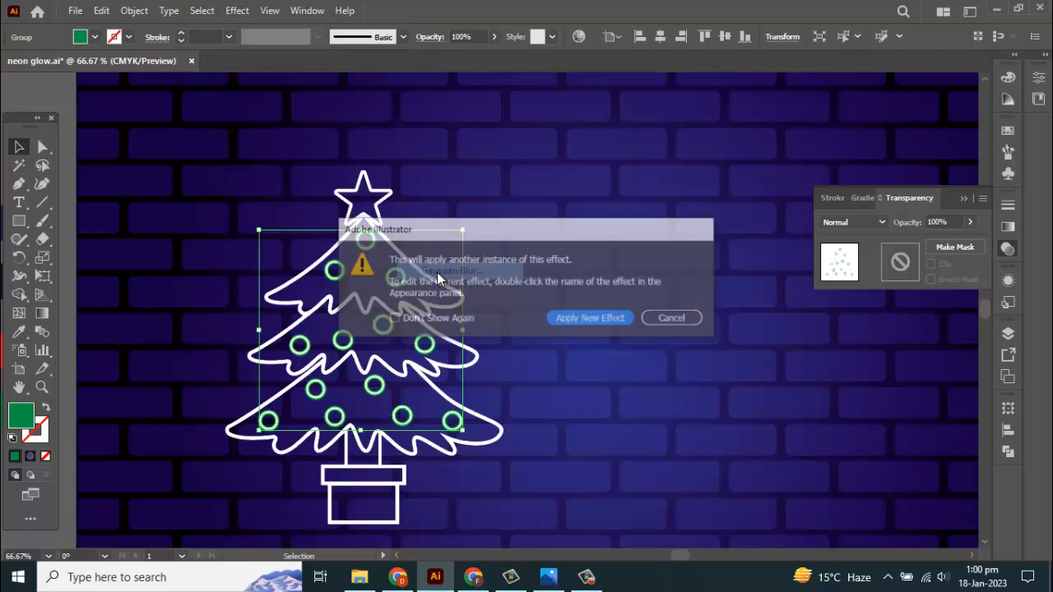
pyautogui.click(600, 320)
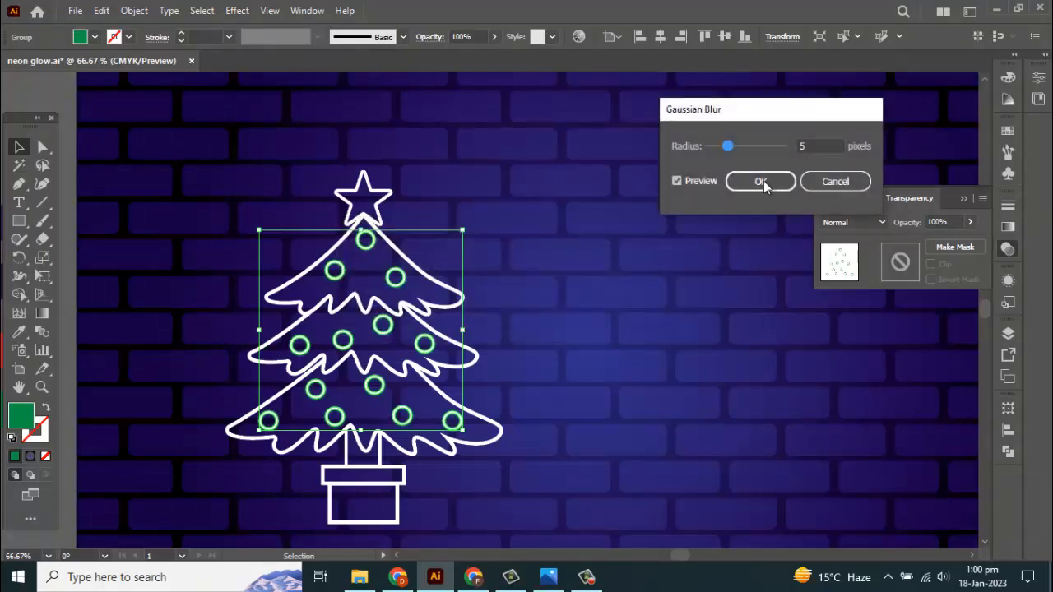
pyautogui.click(804, 145)
pyautogui.write('10')
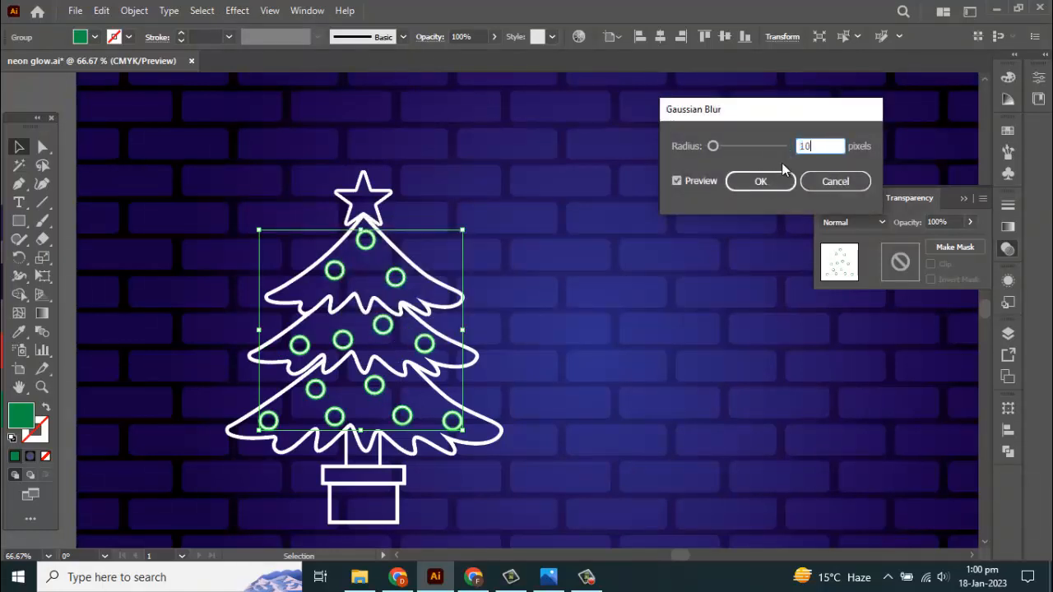
pyautogui.click(780, 181)
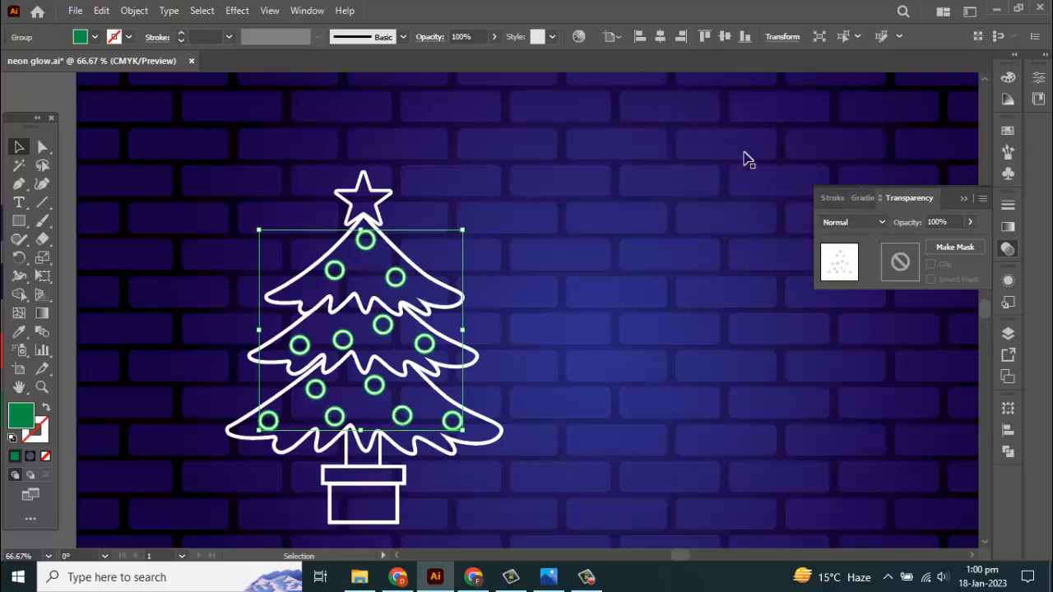
# - Copy the green baubles with the 10 pixel blur and paste a duplicate directly behind them
pyautogui.click(101, 11)
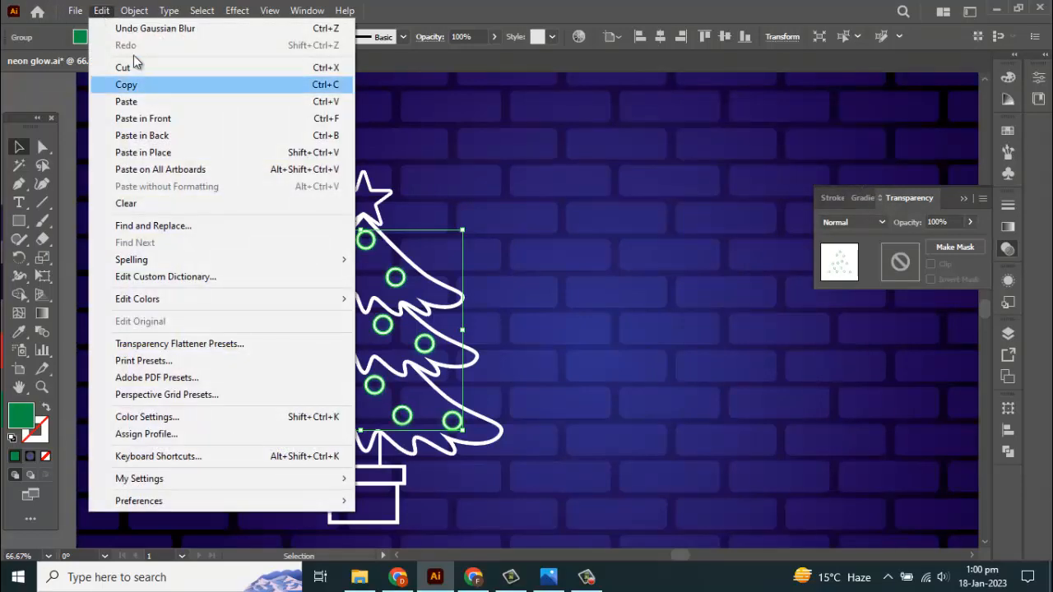
pyautogui.click(132, 85)
pyautogui.click(101, 10)
pyautogui.click(153, 135)
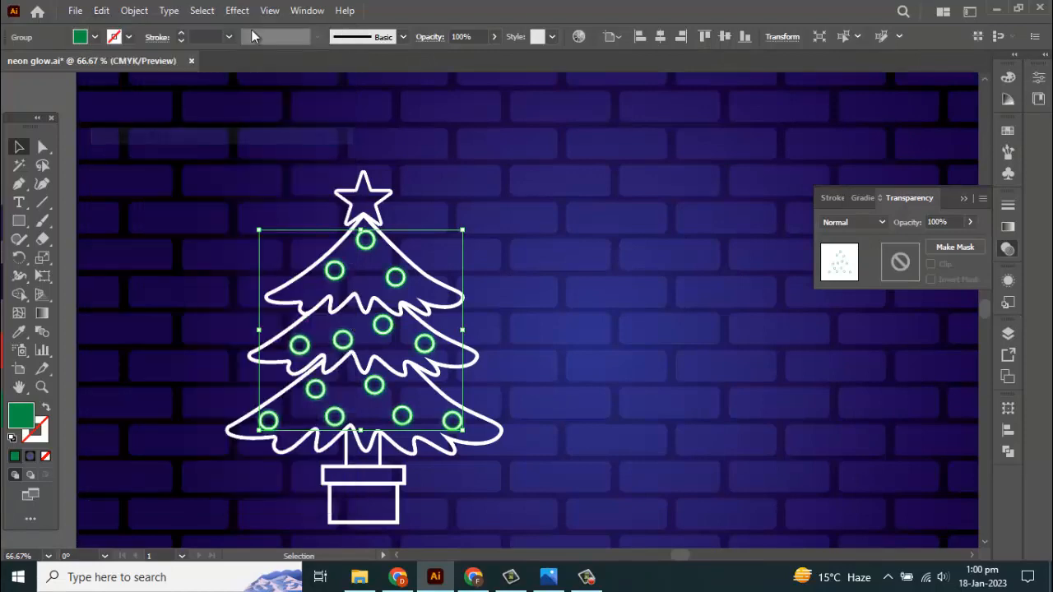
# - Add another Gaussian Blur with a 20 pixel radius to the newest bauble duplicate
pyautogui.click(237, 11)
pyautogui.moveTo(273, 272)
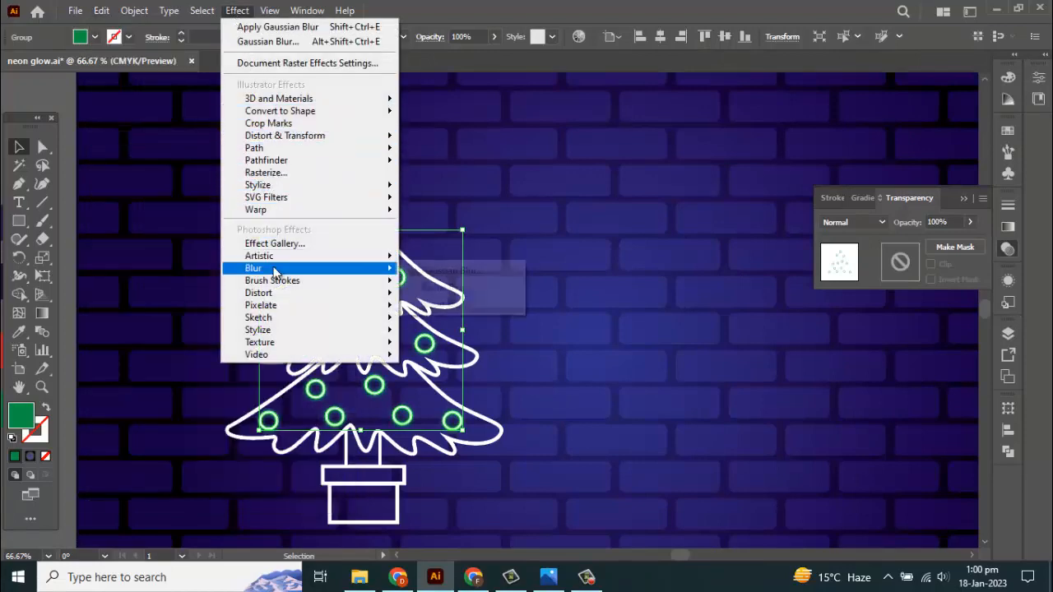
pyautogui.click(448, 271)
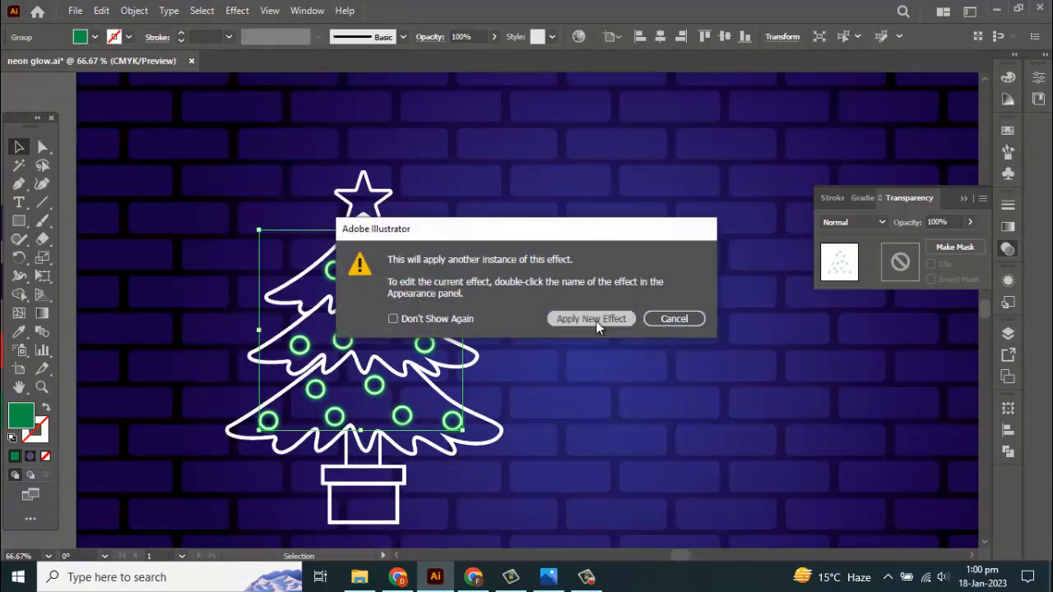
pyautogui.click(596, 321)
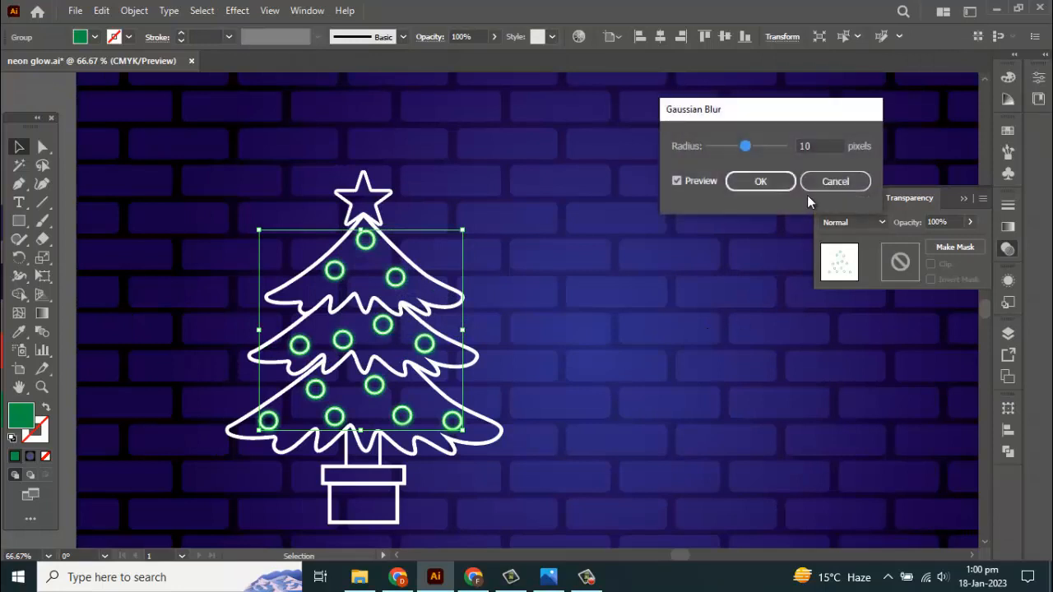
pyautogui.doubleClick(818, 144)
pyautogui.write('20')
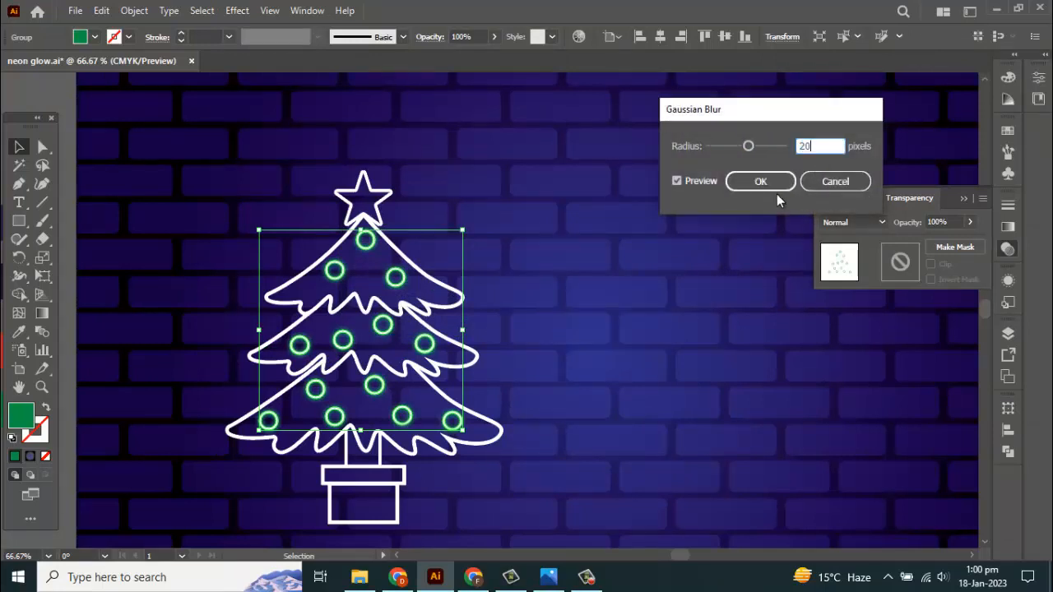
pyautogui.click(758, 183)
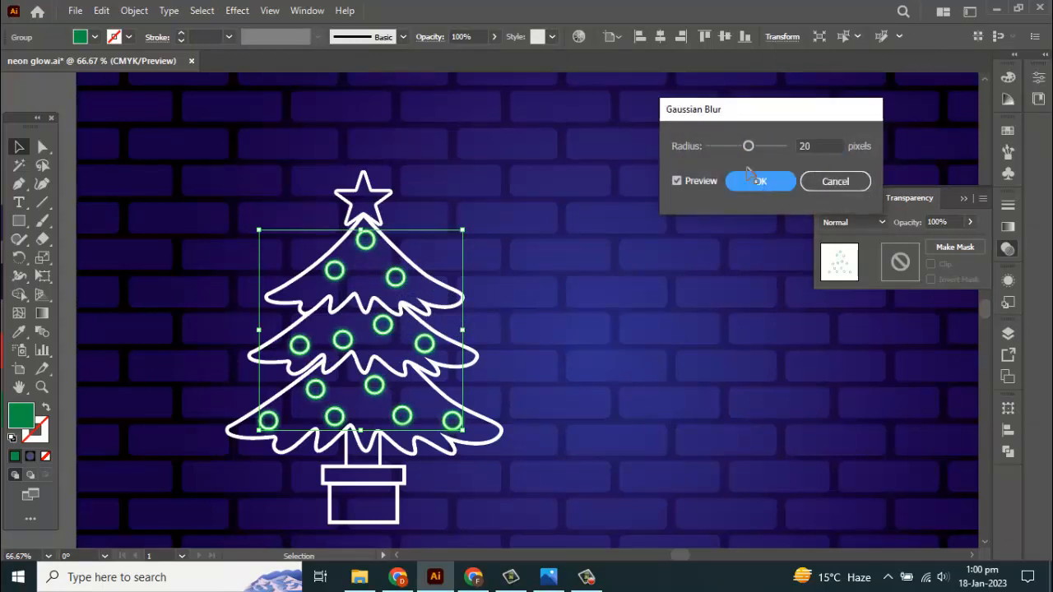
# - Copy the green baubles with the 20 pixel blur and paste a duplicate directly behind them
pyautogui.click(108, 11)
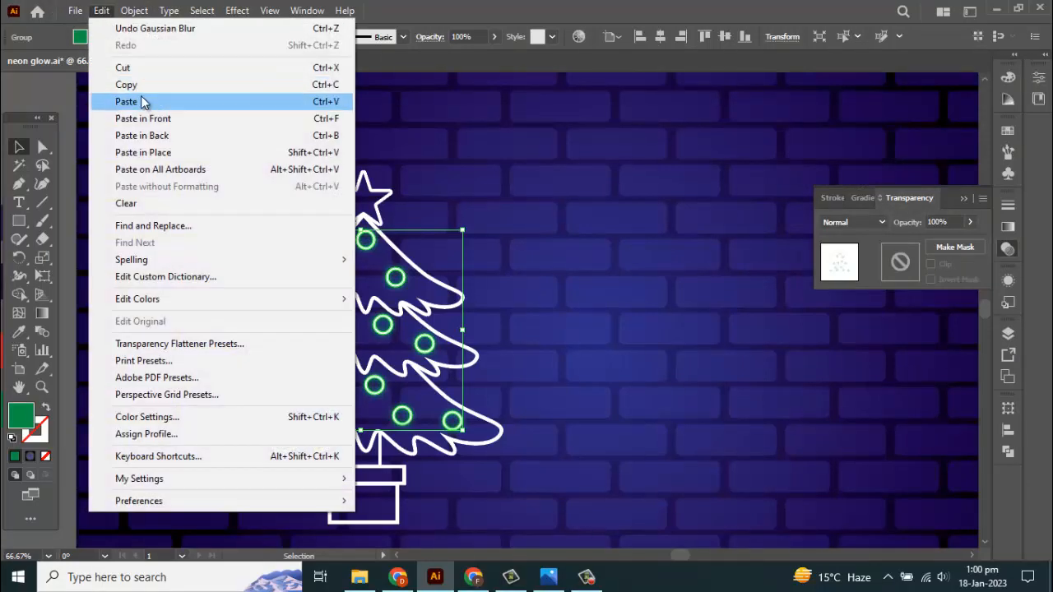
pyautogui.click(140, 83)
pyautogui.click(108, 12)
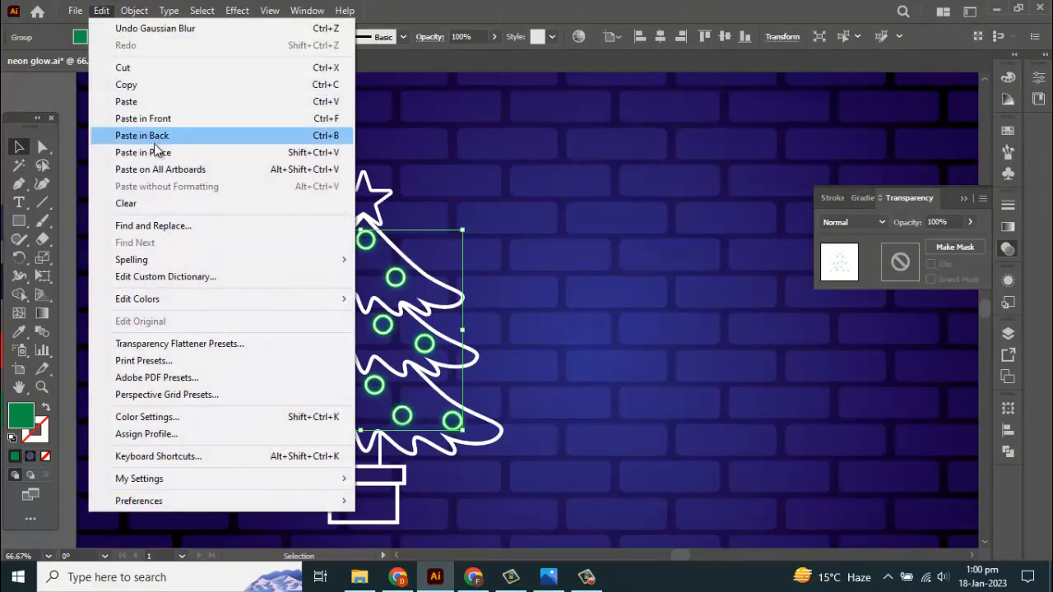
pyautogui.click(174, 134)
# - Add another Gaussian Blur with a 30 pixel radius to the newest bauble duplicate
pyautogui.click(237, 10)
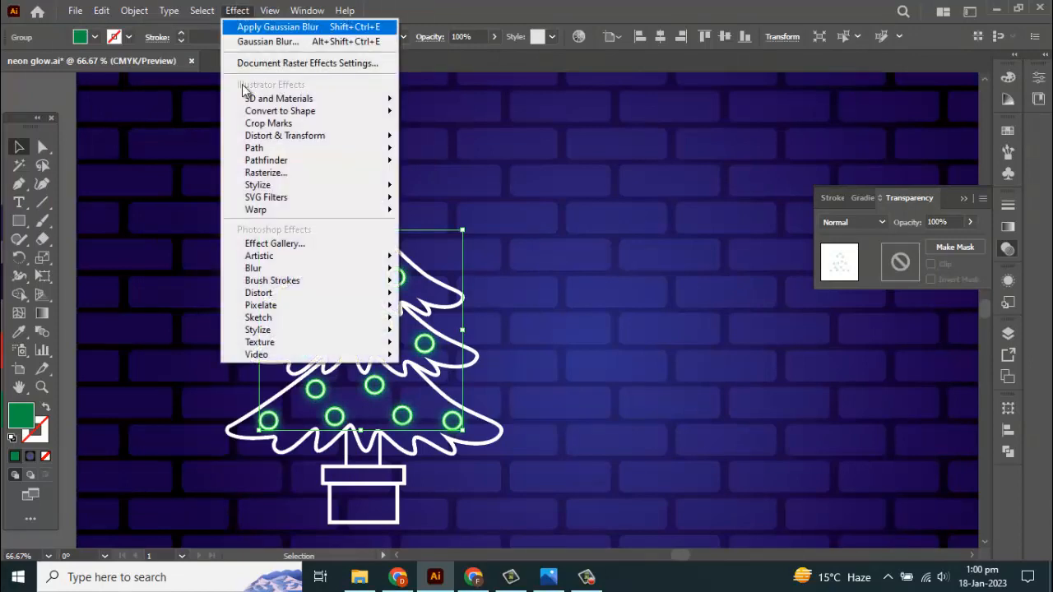
pyautogui.moveTo(275, 268)
pyautogui.click(440, 274)
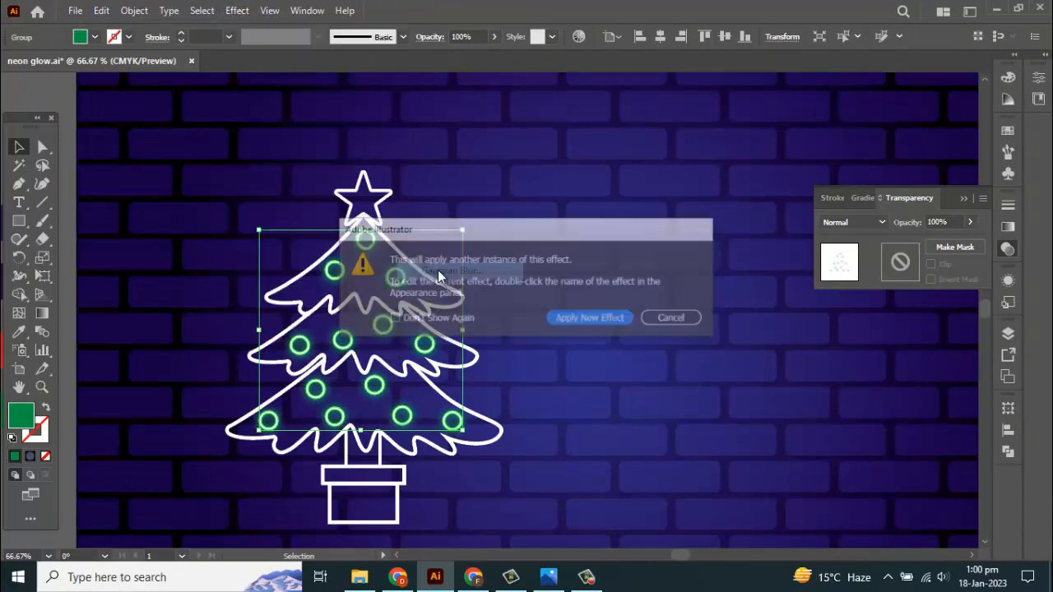
pyautogui.click(602, 318)
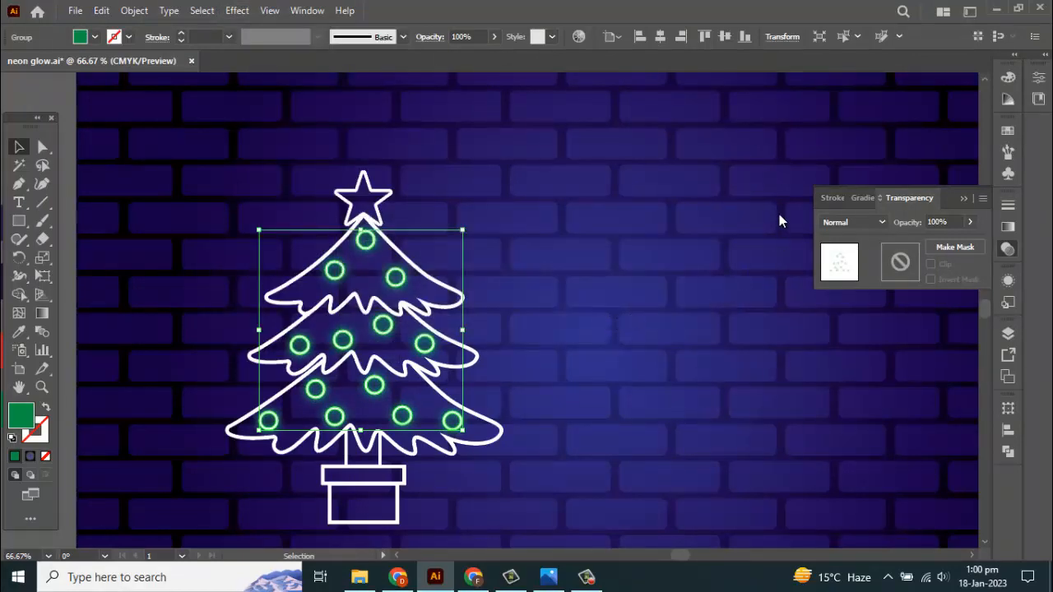
pyautogui.doubleClick(800, 147)
pyautogui.write('30')
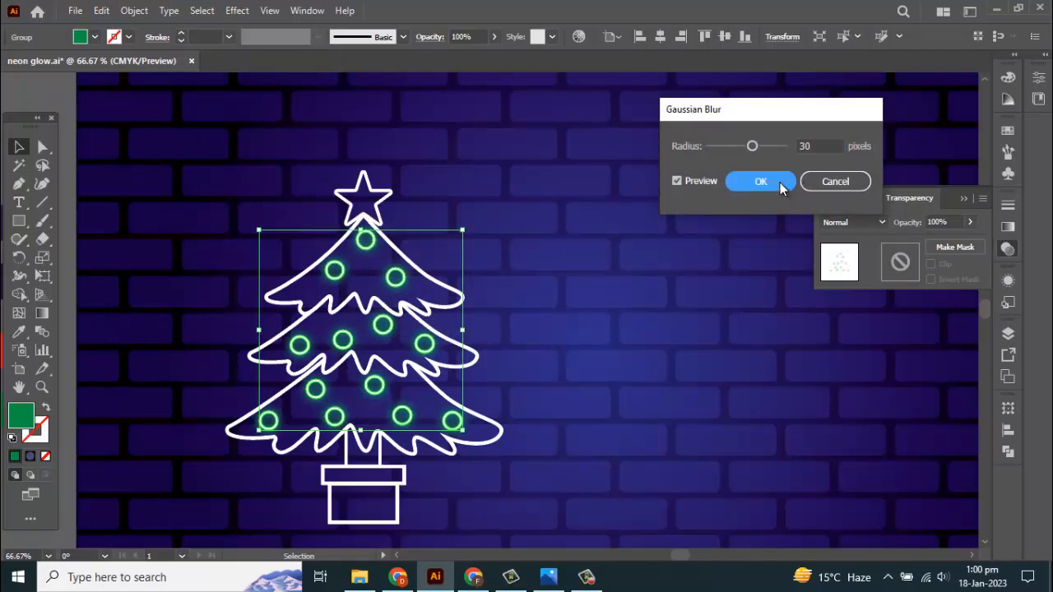
pyautogui.press('Return')
# - Copy the green baubles with the 30 pixel blur and paste a duplicate directly behind them
pyautogui.click(101, 11)
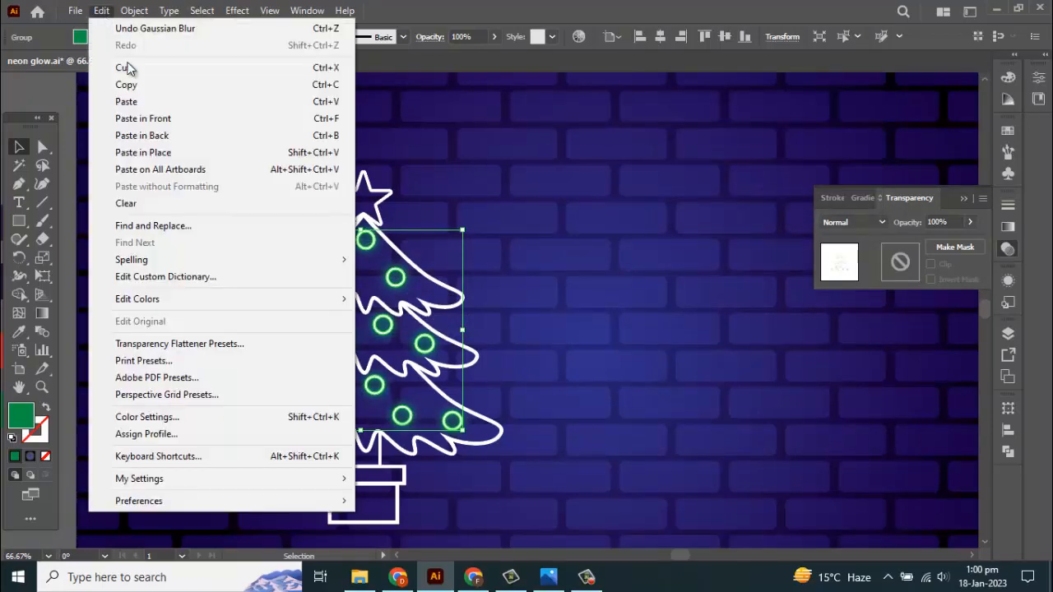
pyautogui.click(127, 85)
pyautogui.click(101, 11)
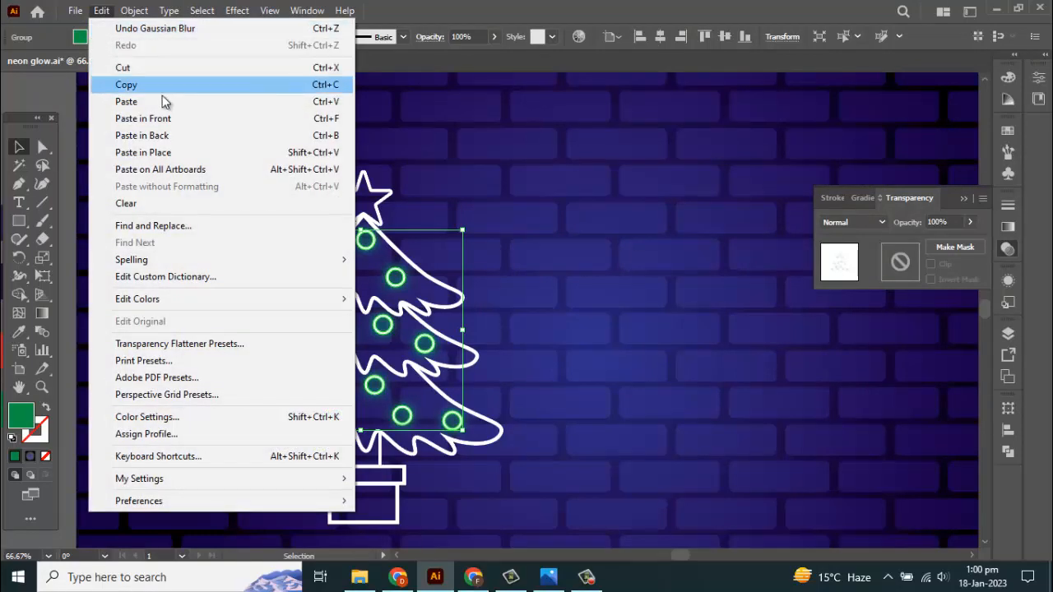
pyautogui.click(141, 135)
# - Add another Gaussian Blur with a 40 pixel radius to the newest bauble duplicate
pyautogui.click(237, 11)
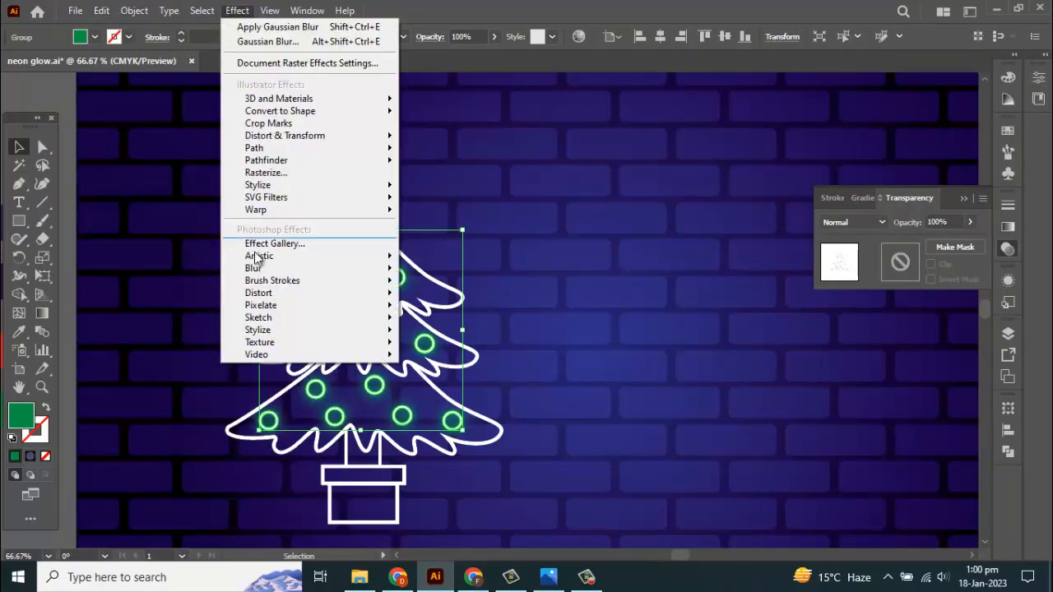
pyautogui.moveTo(265, 272)
pyautogui.click(478, 275)
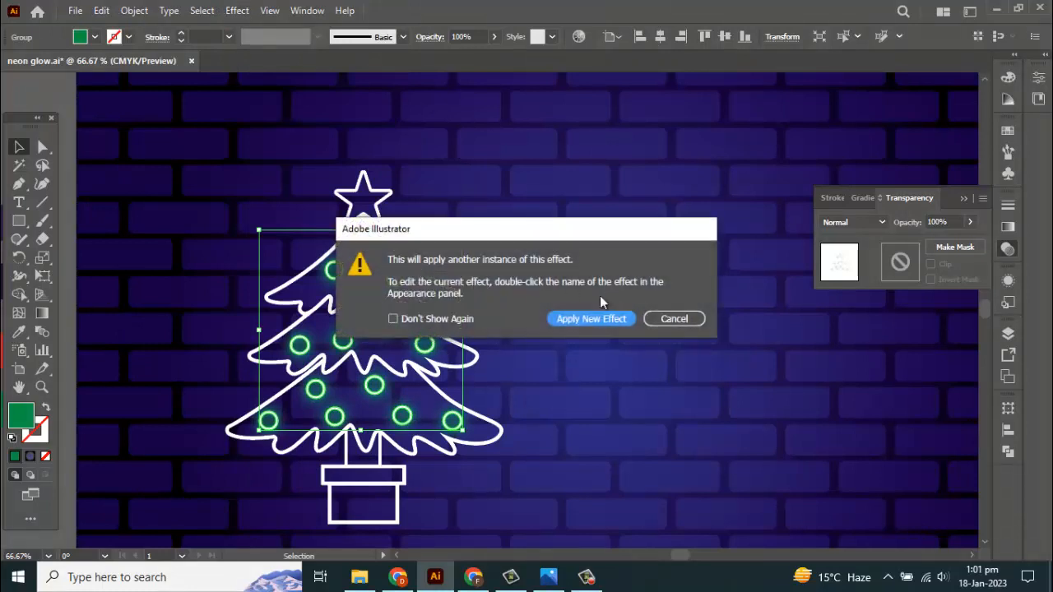
pyautogui.click(592, 319)
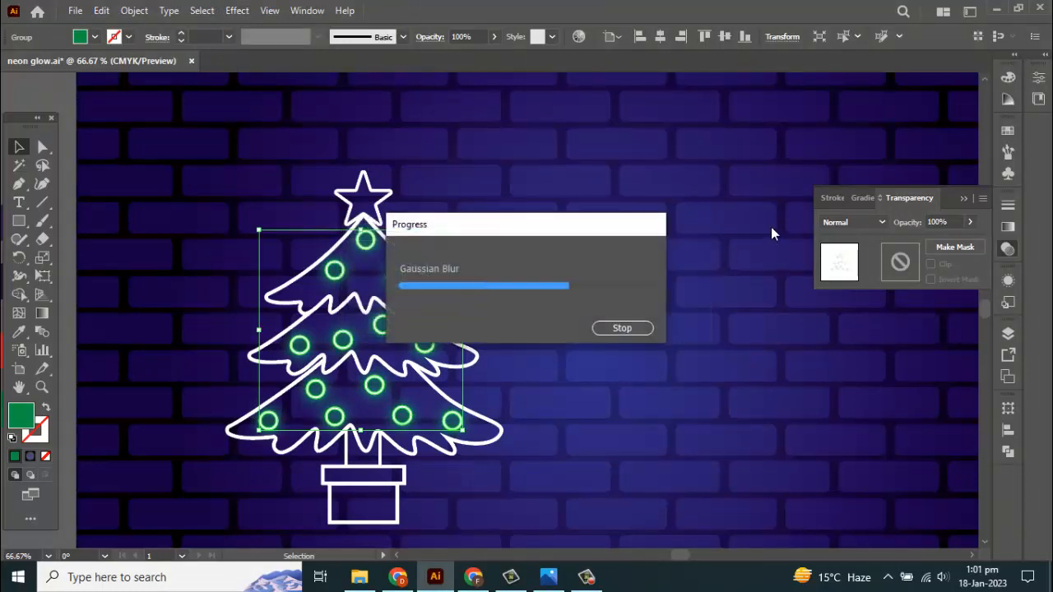
pyautogui.click(813, 145)
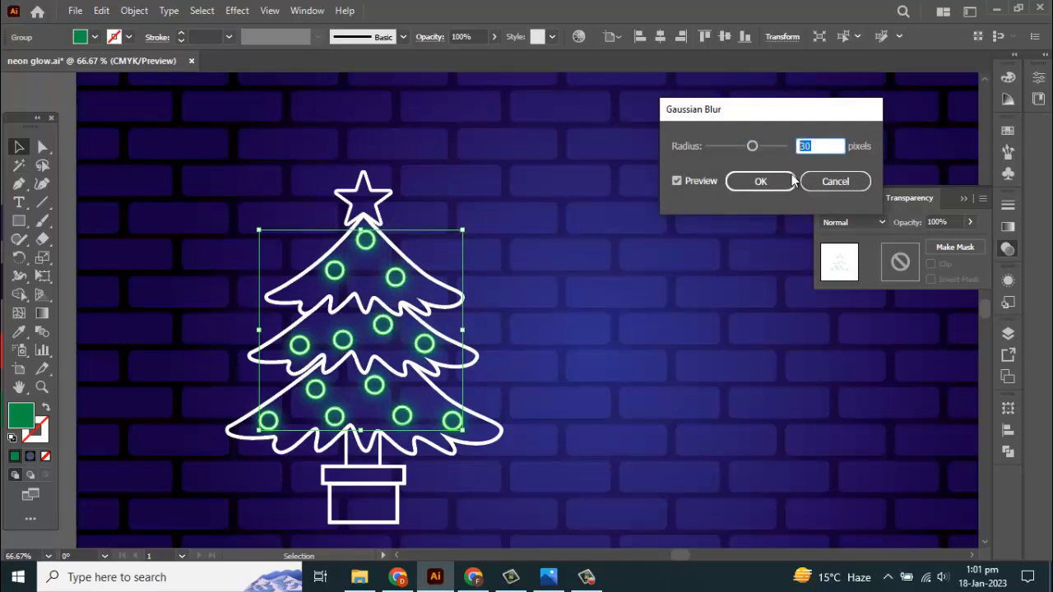
pyautogui.write('40')
pyautogui.click(761, 182)
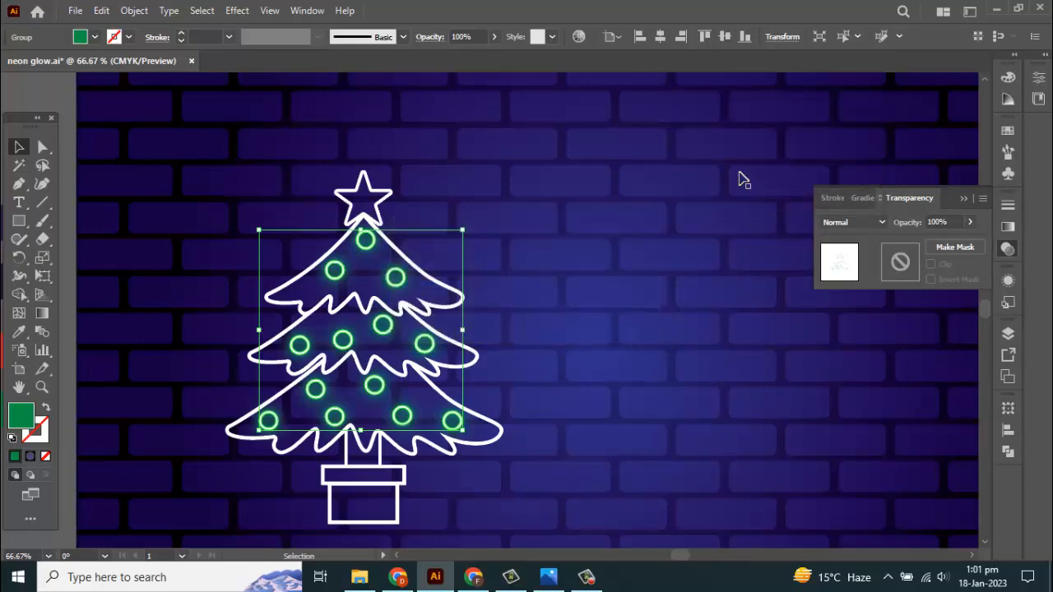
# - Copy the green baubles with the 40 pixel blur and paste a duplicate directly behind them
pyautogui.click(99, 11)
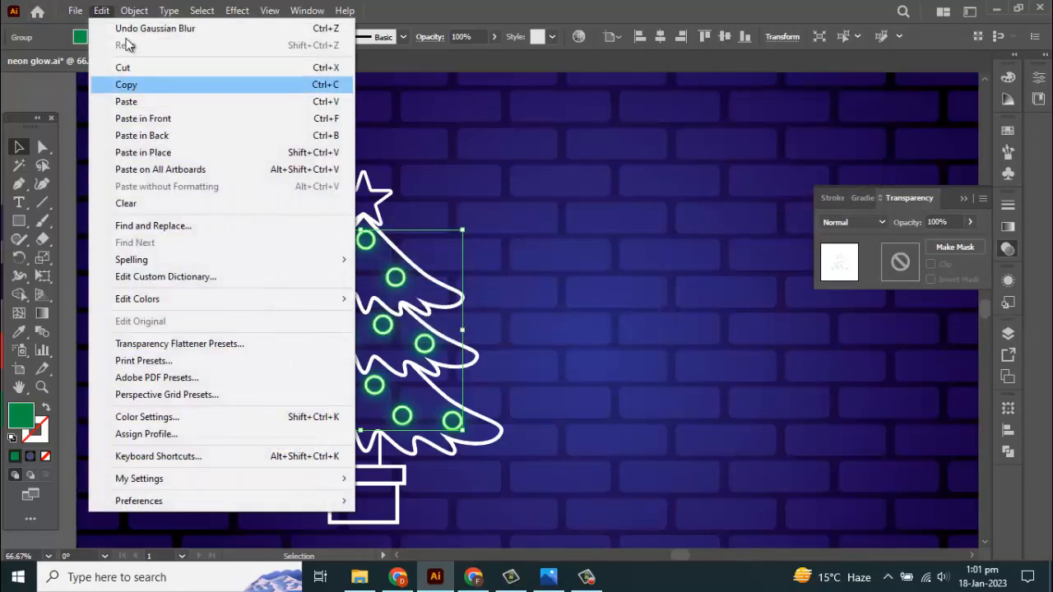
pyautogui.click(102, 13)
pyautogui.click(102, 11)
pyautogui.click(139, 140)
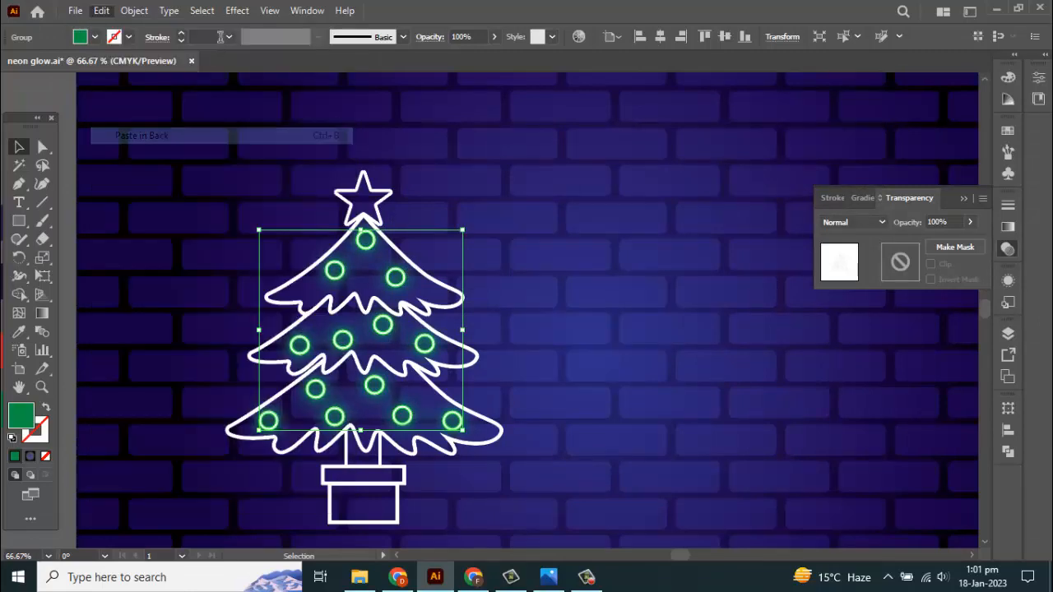
# - Add another Gaussian Blur with a 50 pixel radius to the newest bauble duplicate
pyautogui.click(235, 11)
pyautogui.moveTo(268, 269)
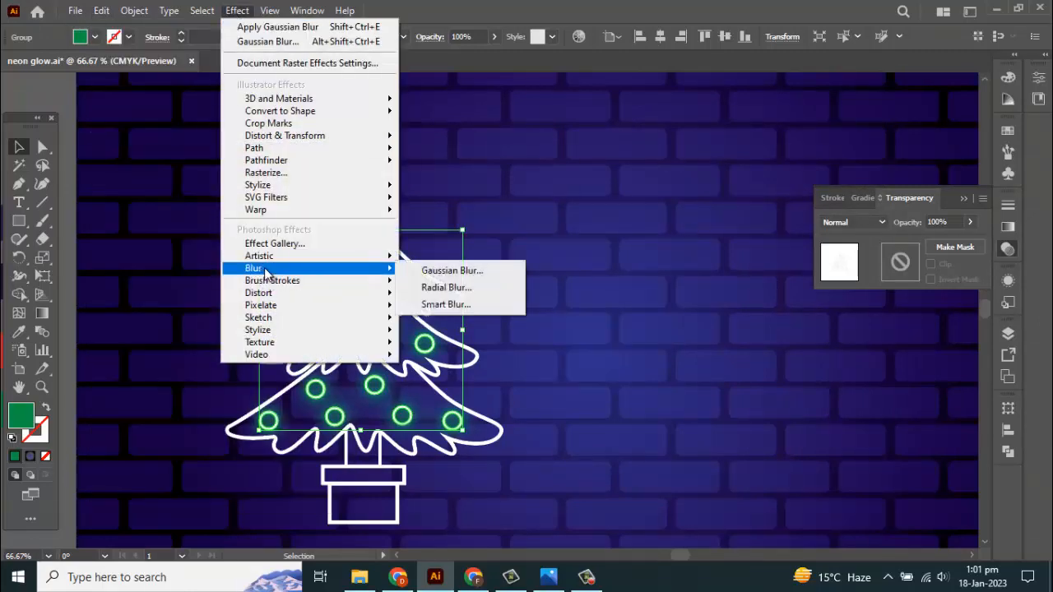
pyautogui.click(436, 267)
pyautogui.click(595, 319)
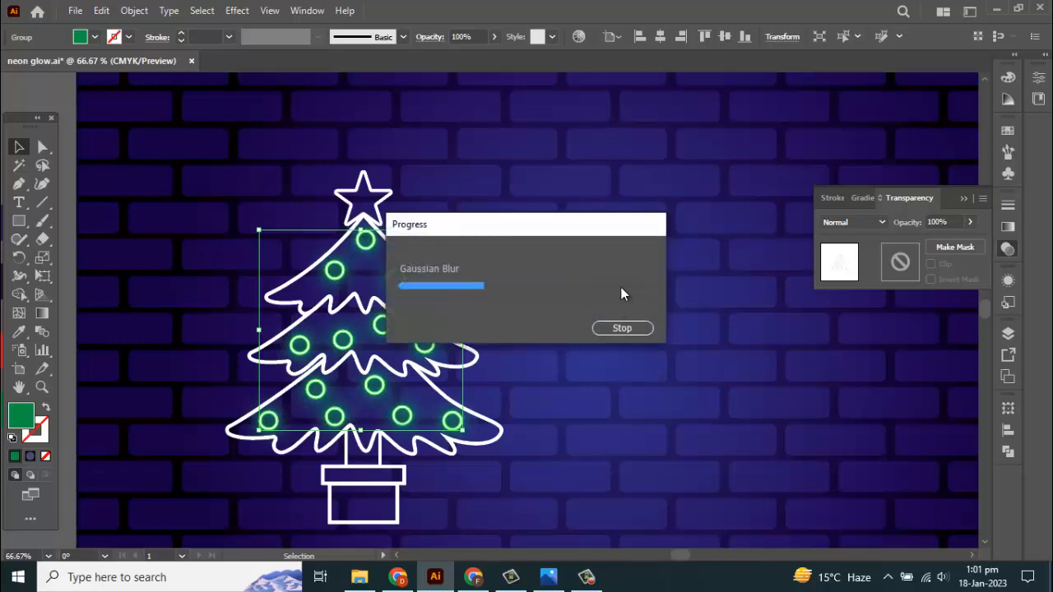
pyautogui.moveTo(820, 147); pyautogui.dragTo(794, 150)
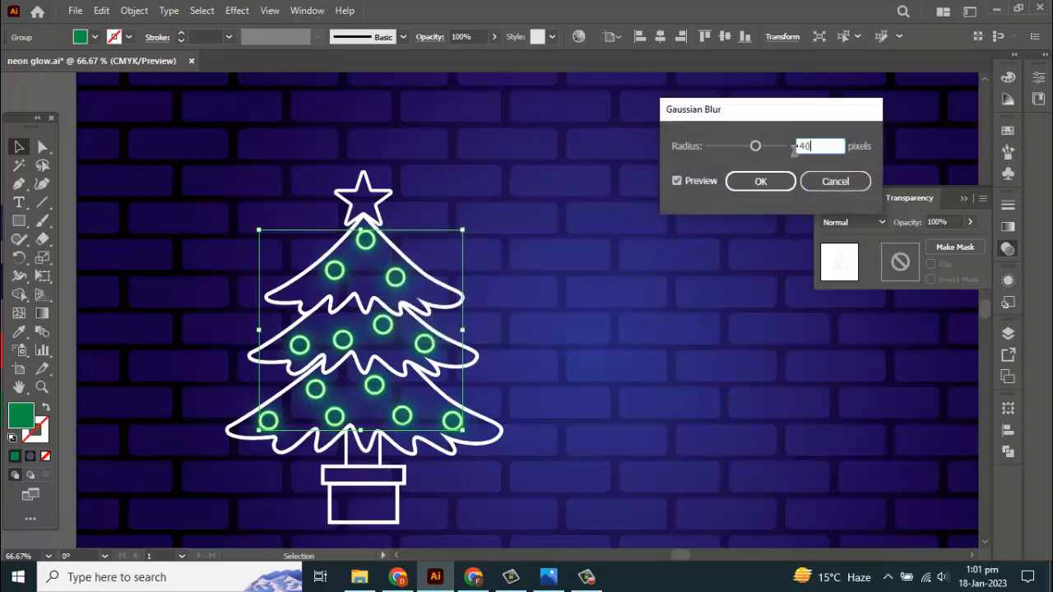
pyautogui.write('50')
pyautogui.click(762, 184)
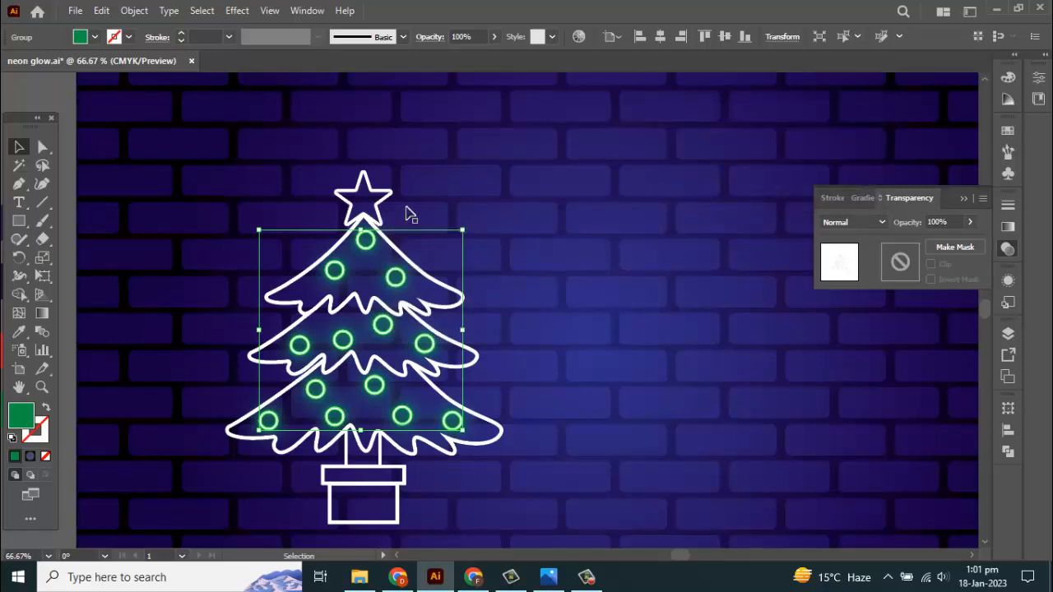
# - Copy the white Christmas tree outline with its star and pot, and paste a duplicate directly behind the original
pyautogui.click(386, 193)
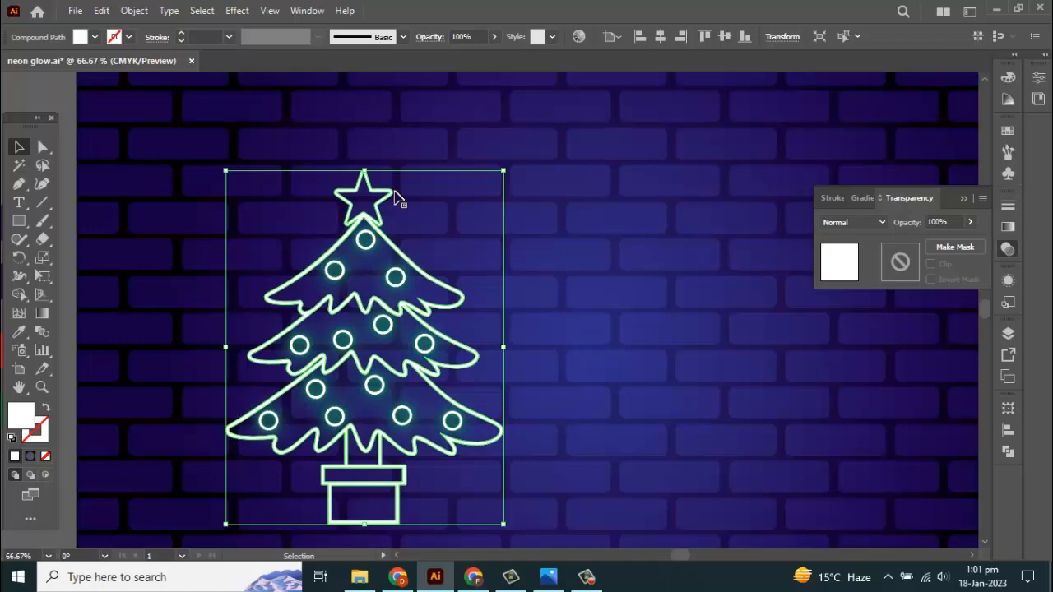
pyautogui.click(101, 10)
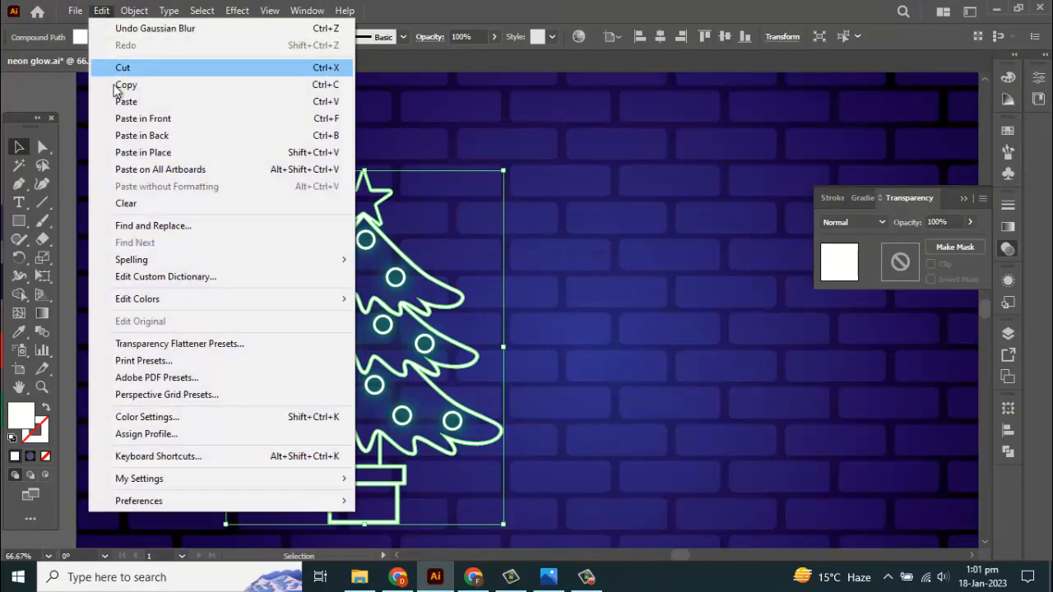
pyautogui.click(128, 88)
pyautogui.click(102, 10)
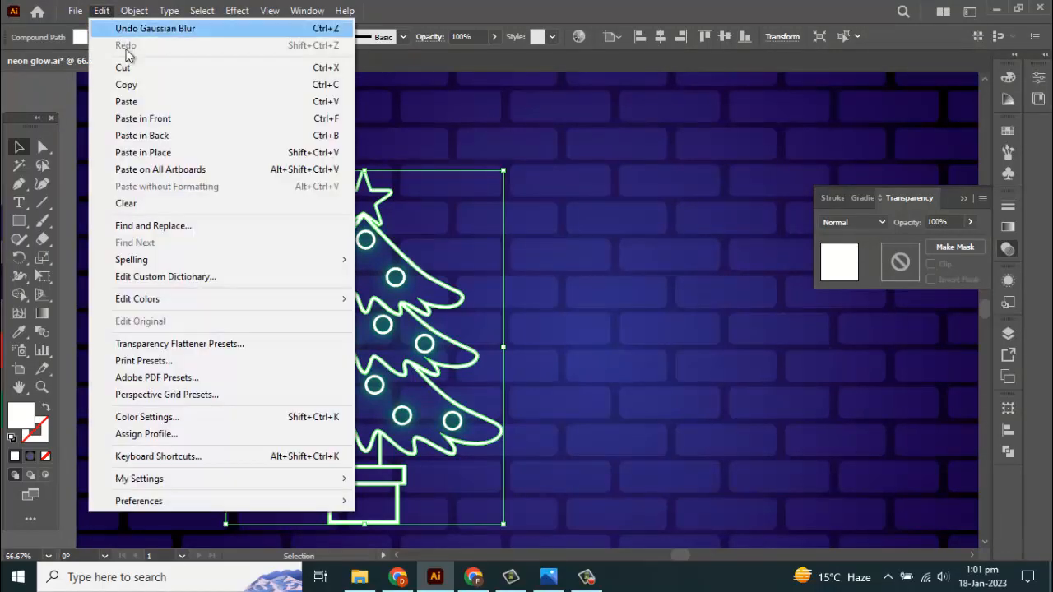
pyautogui.click(151, 142)
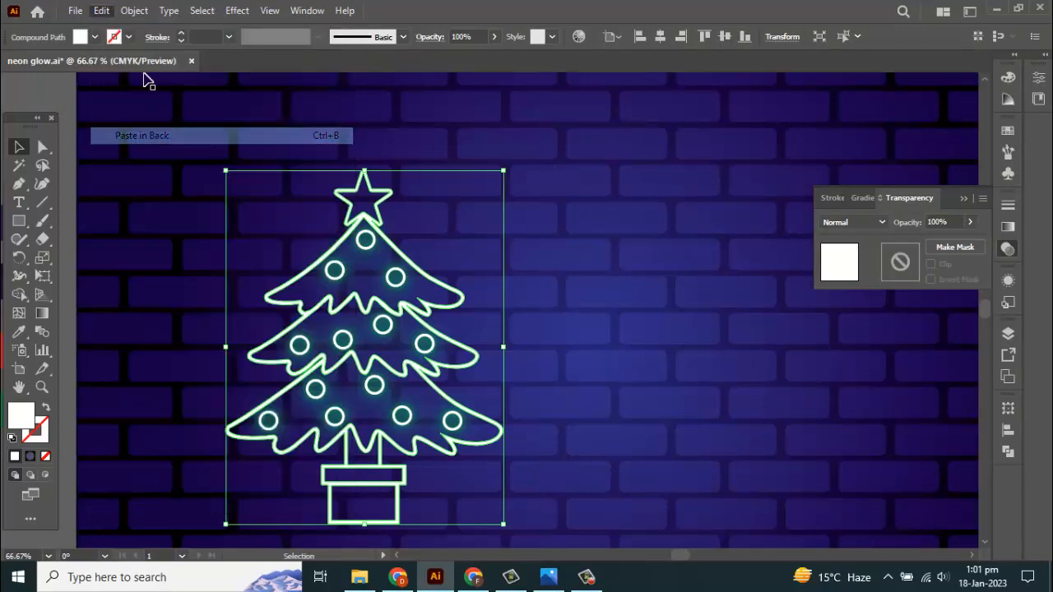
# - Fill the duplicated tree outline behind the original with red and apply a Gaussian Blur with a 5 pixel radius
pyautogui.click(94, 37)
pyautogui.click(52, 64)
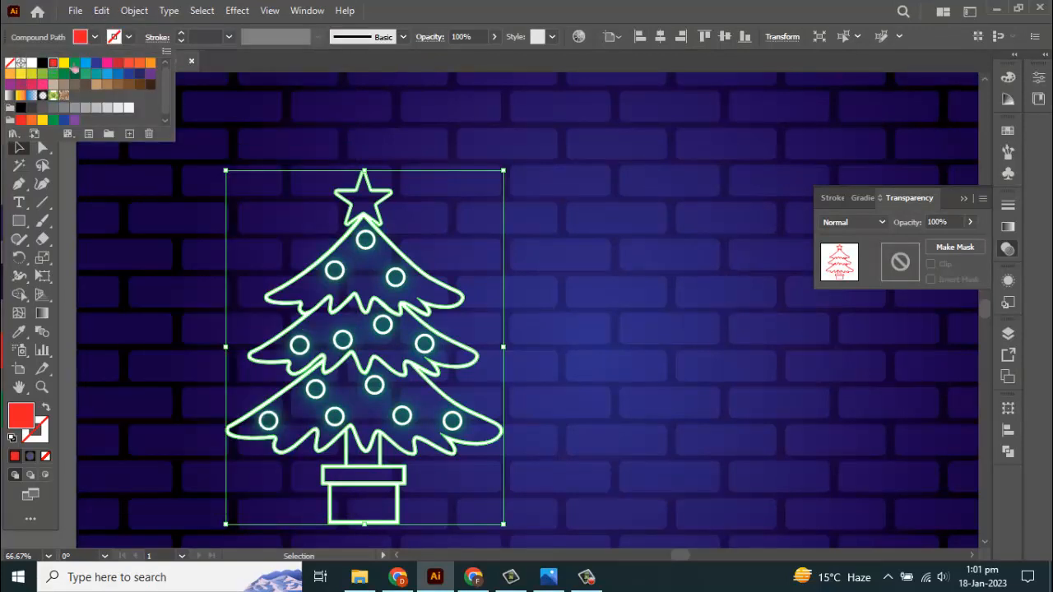
pyautogui.click(237, 10)
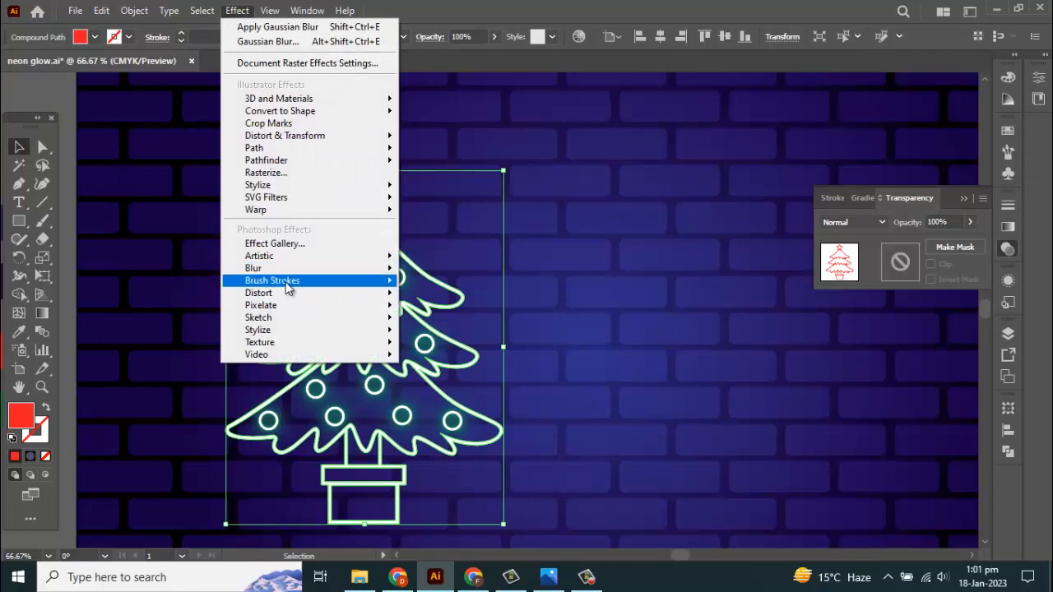
pyautogui.moveTo(278, 272)
pyautogui.click(448, 271)
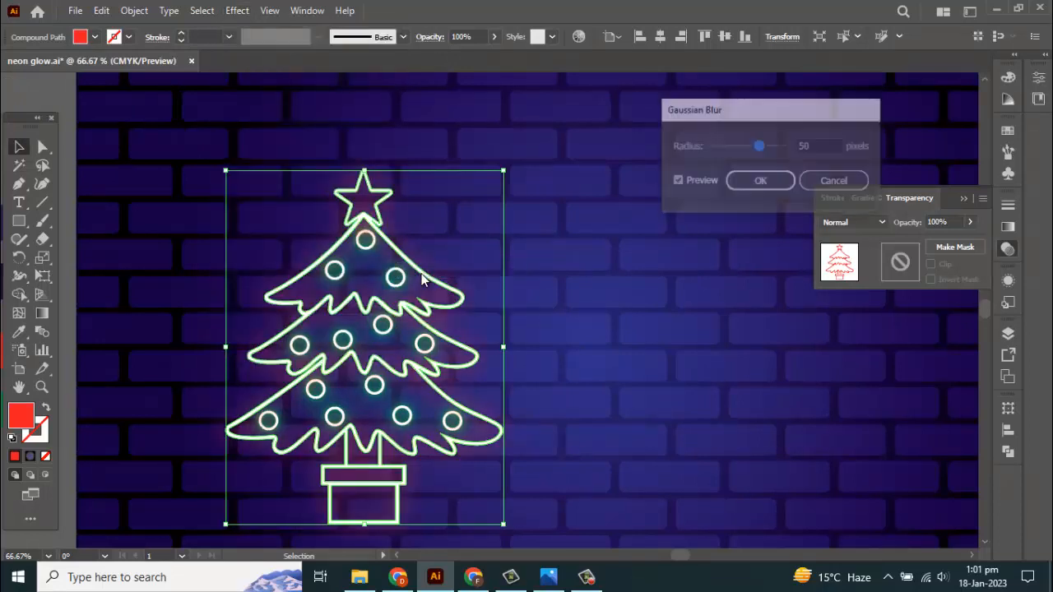
pyautogui.click(822, 146)
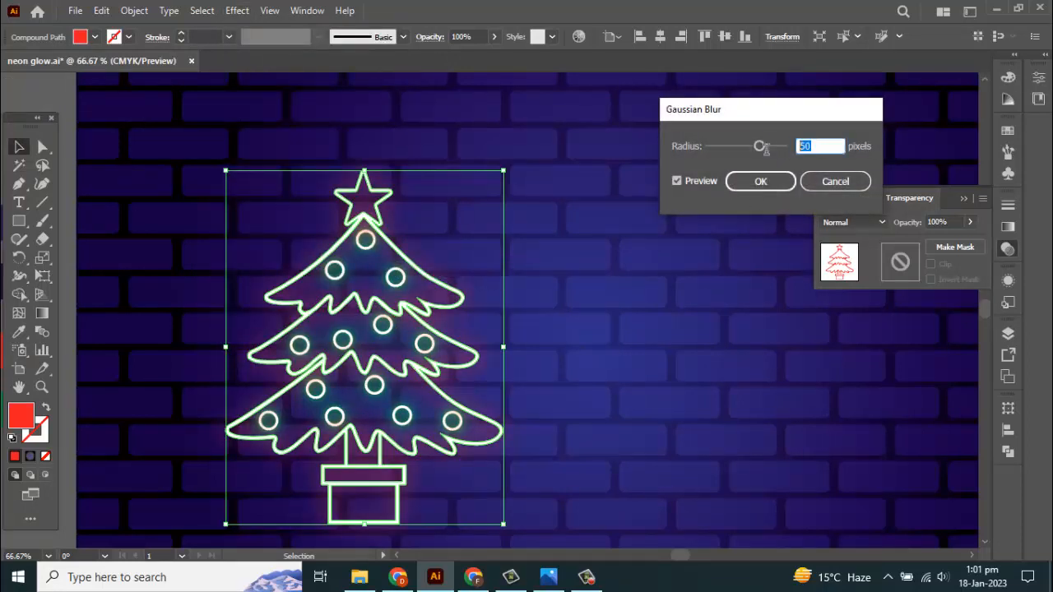
pyautogui.write('5')
pyautogui.click(760, 181)
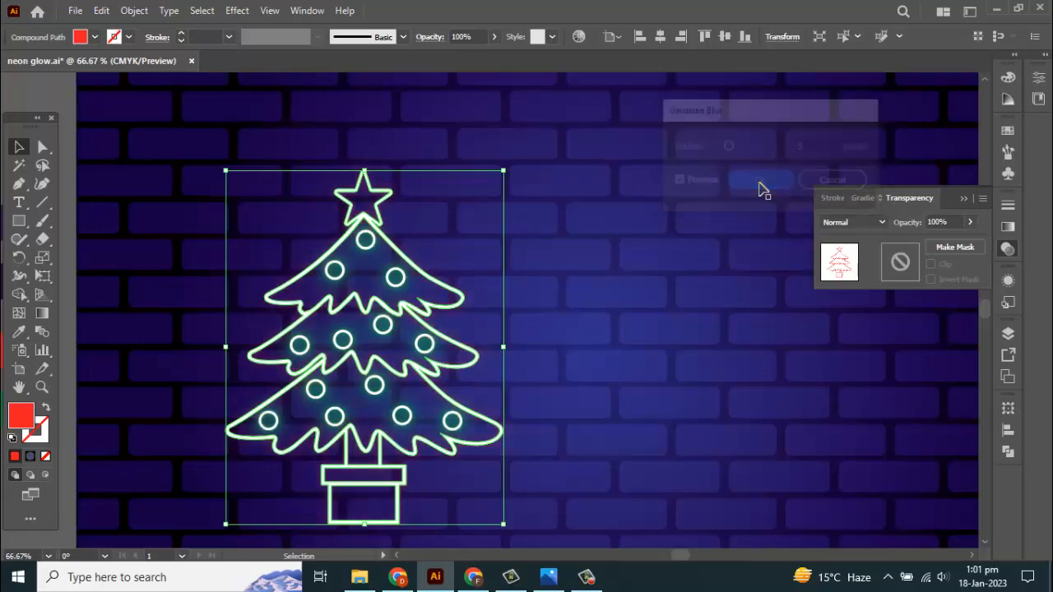
# - Copy the red tree outline with the 5 pixel blur and paste a duplicate directly behind it
pyautogui.click(102, 11)
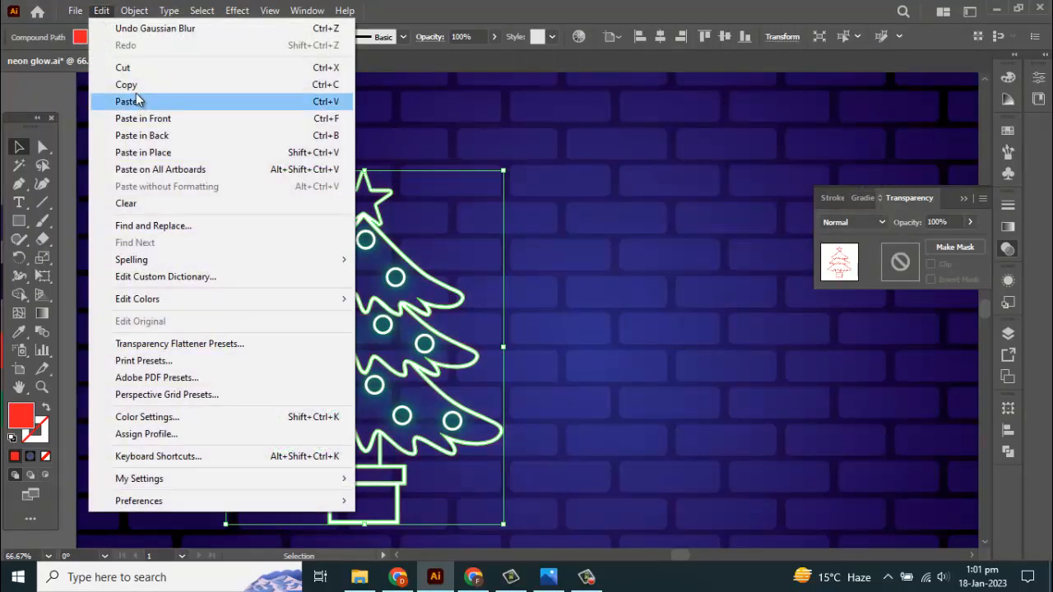
pyautogui.click(136, 85)
pyautogui.click(104, 11)
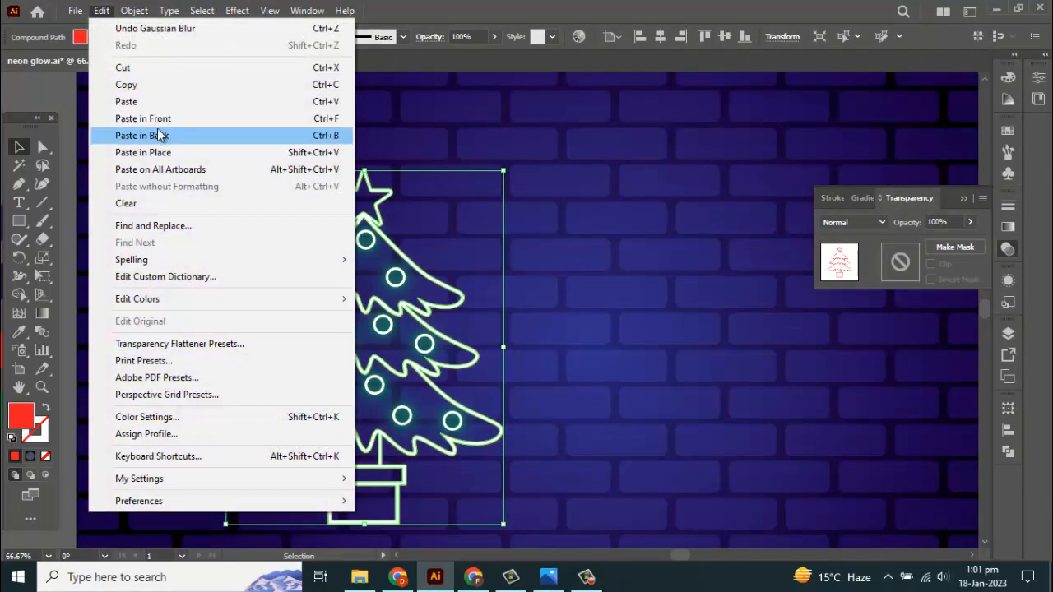
pyautogui.click(158, 135)
# - Add another Gaussian Blur with a 10 pixel radius to the newest red tree duplicate
pyautogui.click(237, 11)
pyautogui.moveTo(253, 268)
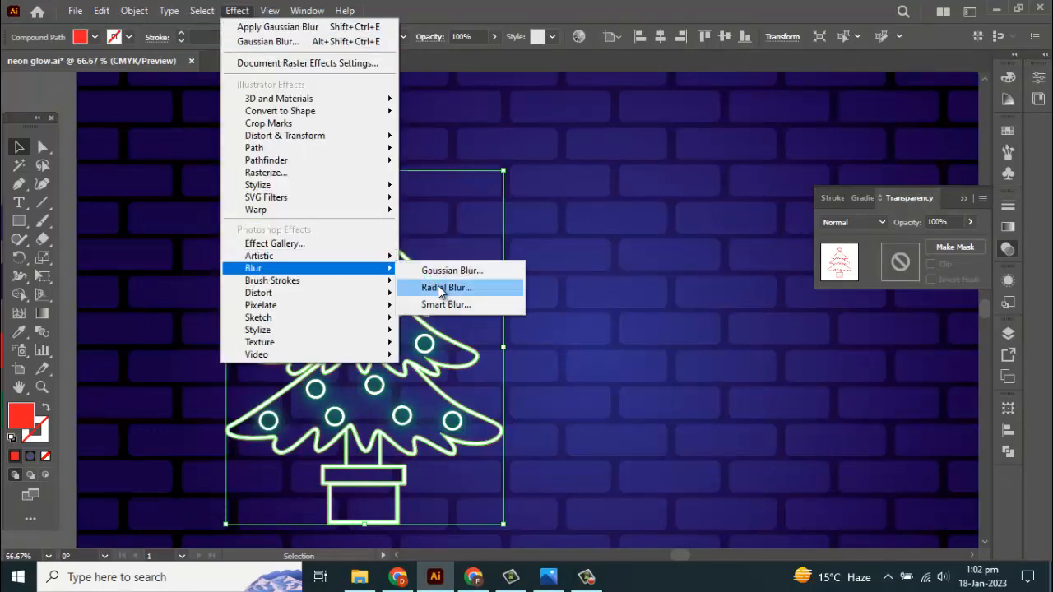
pyautogui.click(438, 271)
pyautogui.click(597, 318)
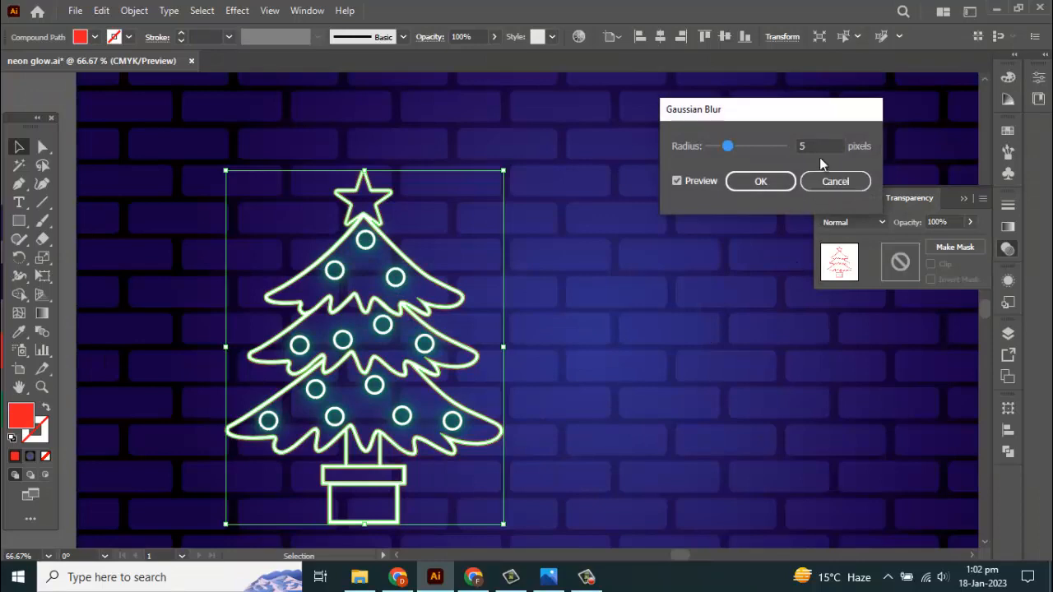
pyautogui.doubleClick(817, 146)
pyautogui.write('10')
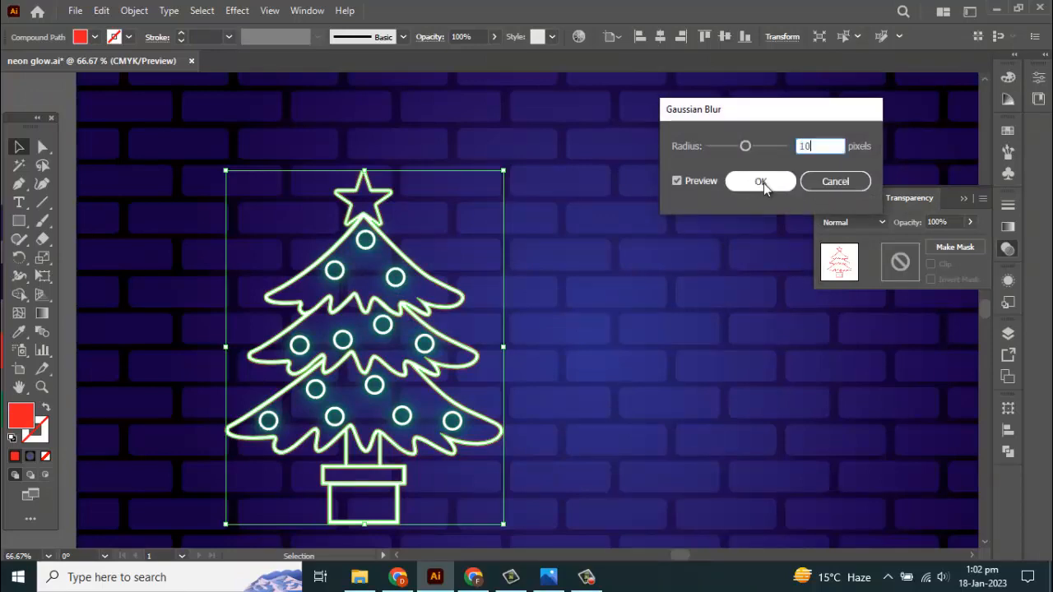
pyautogui.press('Return')
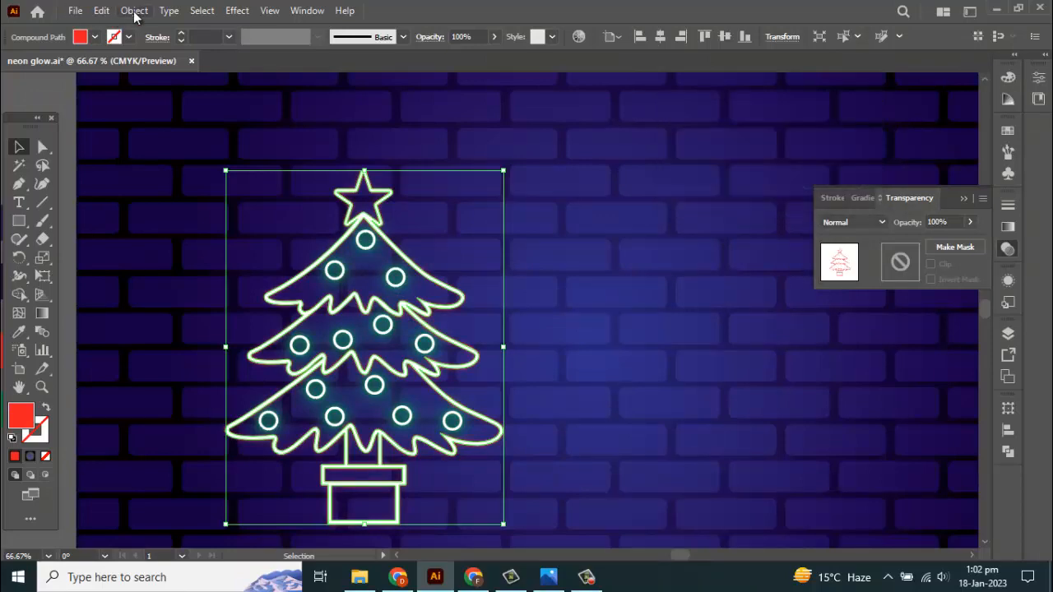
# - Copy the red tree outline with the 10 pixel blur and paste a duplicate directly behind it
pyautogui.click(101, 10)
pyautogui.click(137, 84)
pyautogui.click(103, 11)
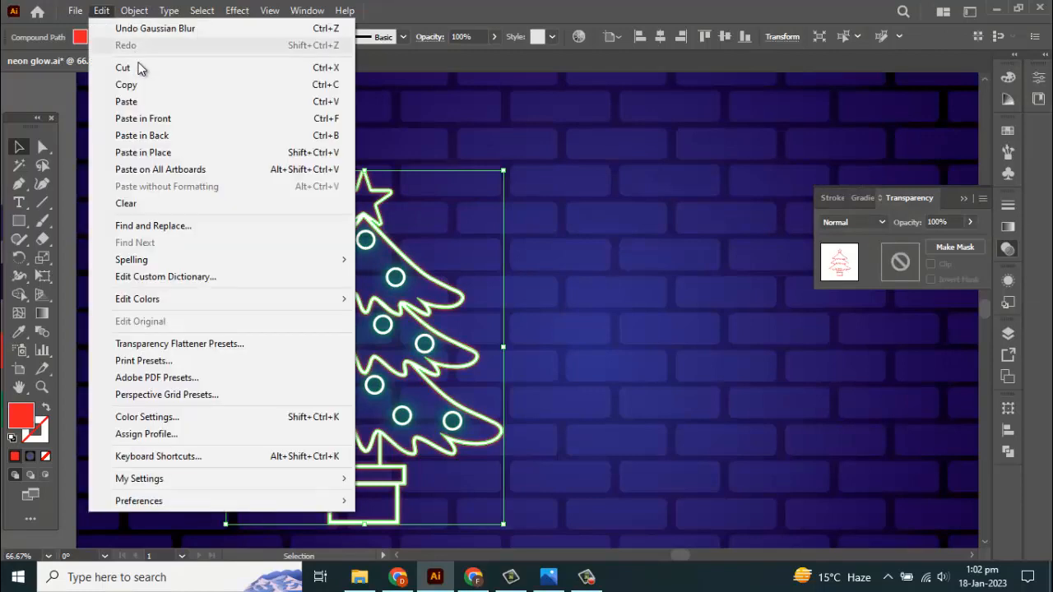
pyautogui.click(156, 123)
# - Add another Gaussian Blur with a 20 pixel radius to the newest red tree duplicate
pyautogui.click(237, 11)
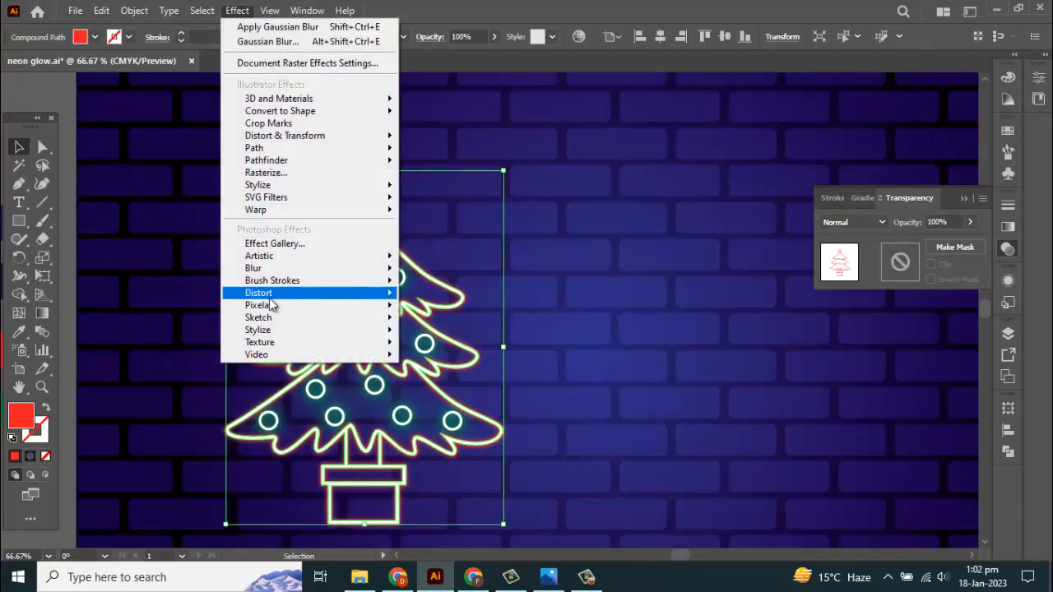
pyautogui.moveTo(271, 269)
pyautogui.click(442, 272)
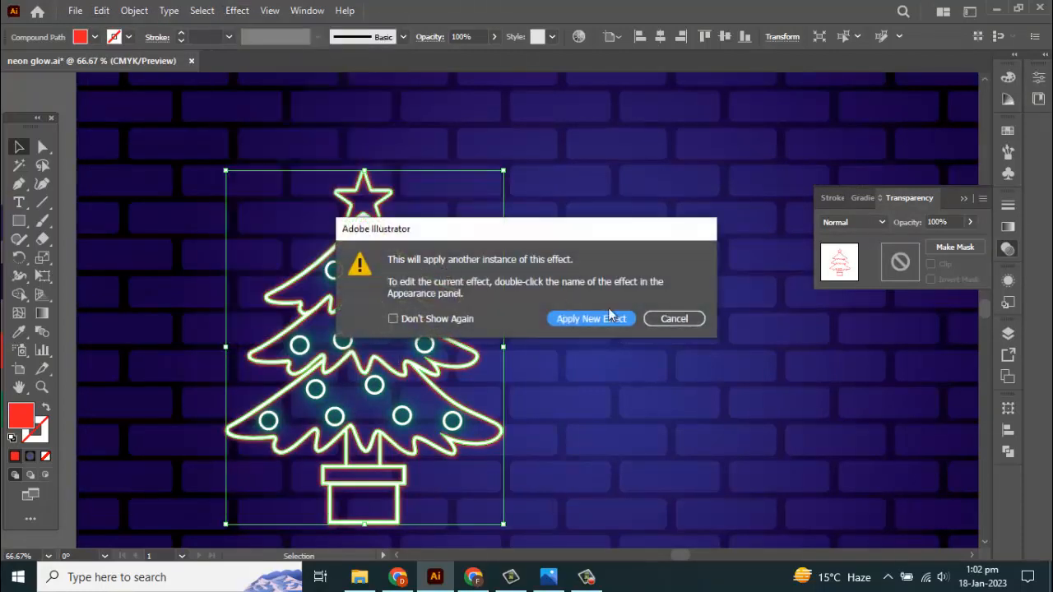
pyautogui.click(603, 321)
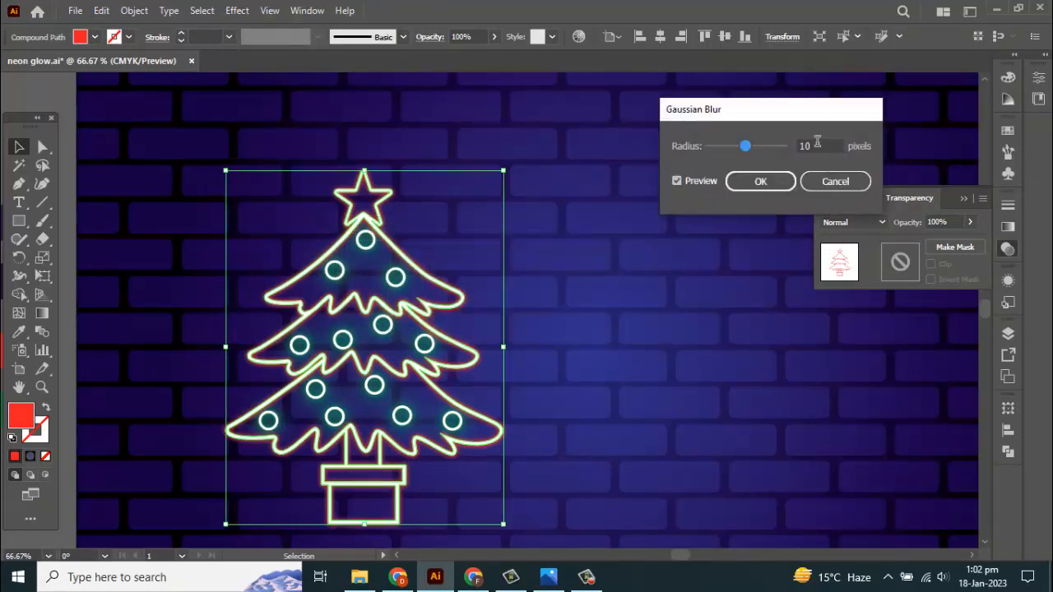
pyautogui.write('20')
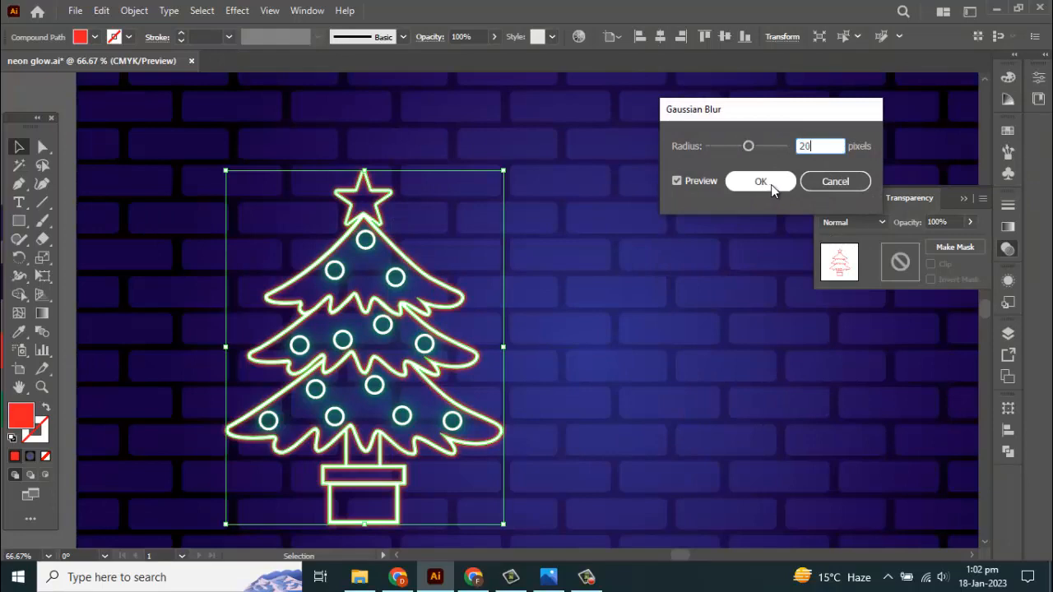
pyautogui.press('Tab')
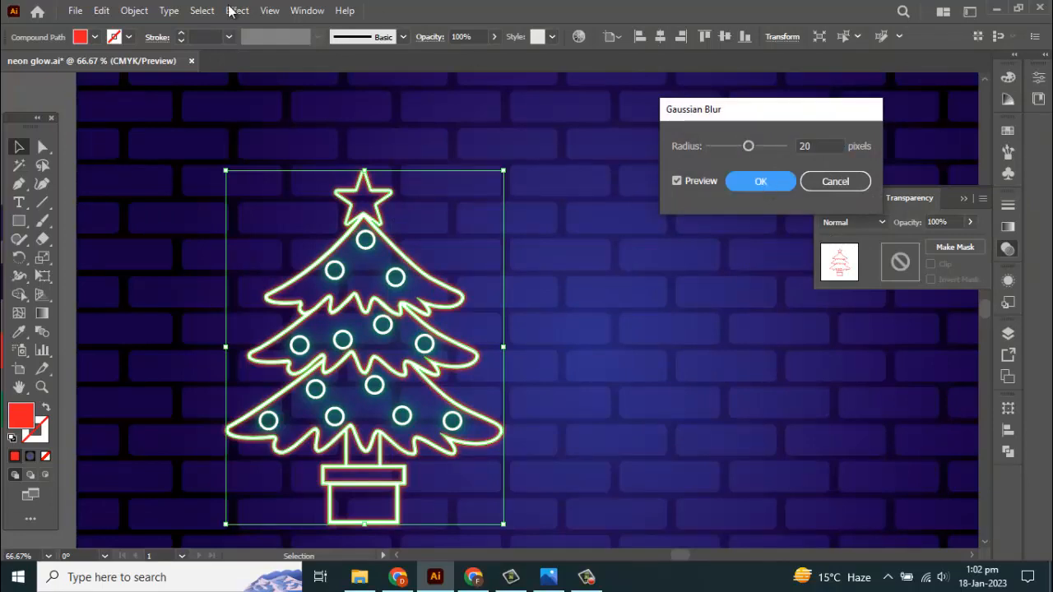
# - Copy the red tree outline with the 20 pixel blur and paste a duplicate directly behind it
pyautogui.click(101, 10)
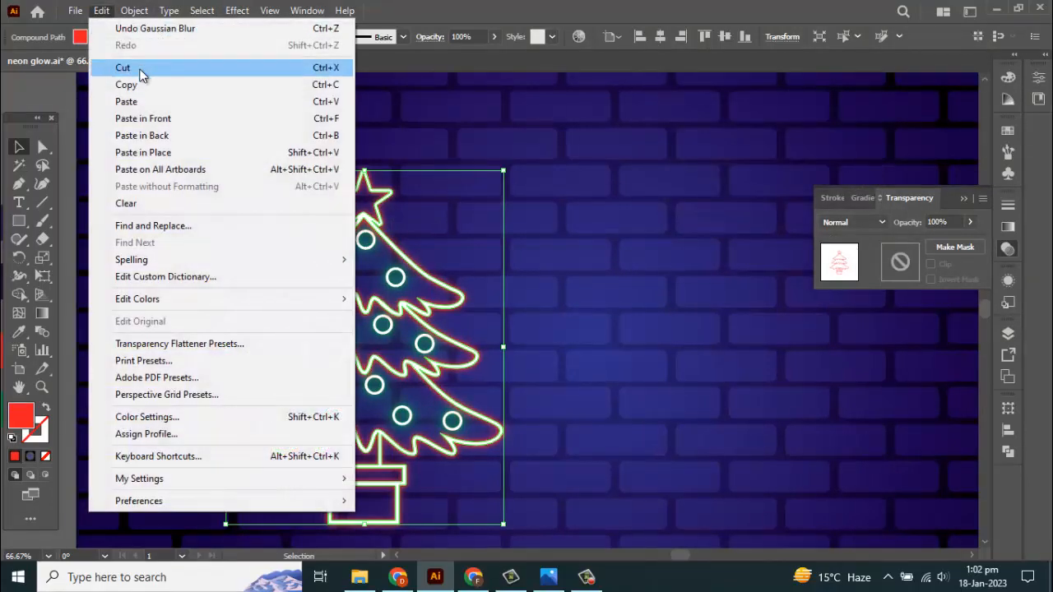
pyautogui.click(132, 85)
pyautogui.click(102, 12)
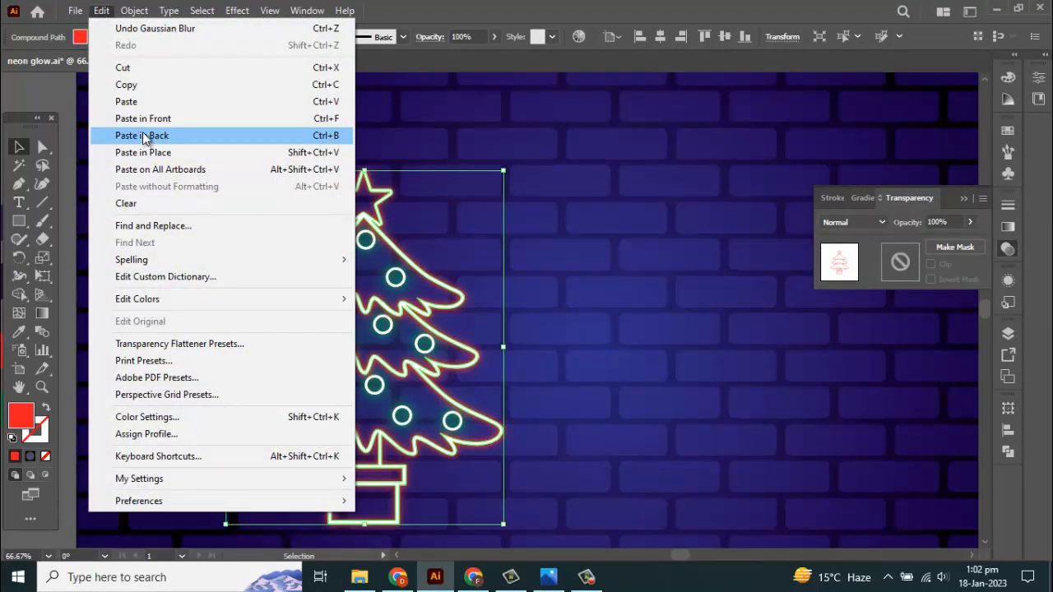
pyautogui.click(143, 135)
# - Add another Gaussian Blur with a 30 pixel radius to the newest red tree duplicate
pyautogui.click(237, 10)
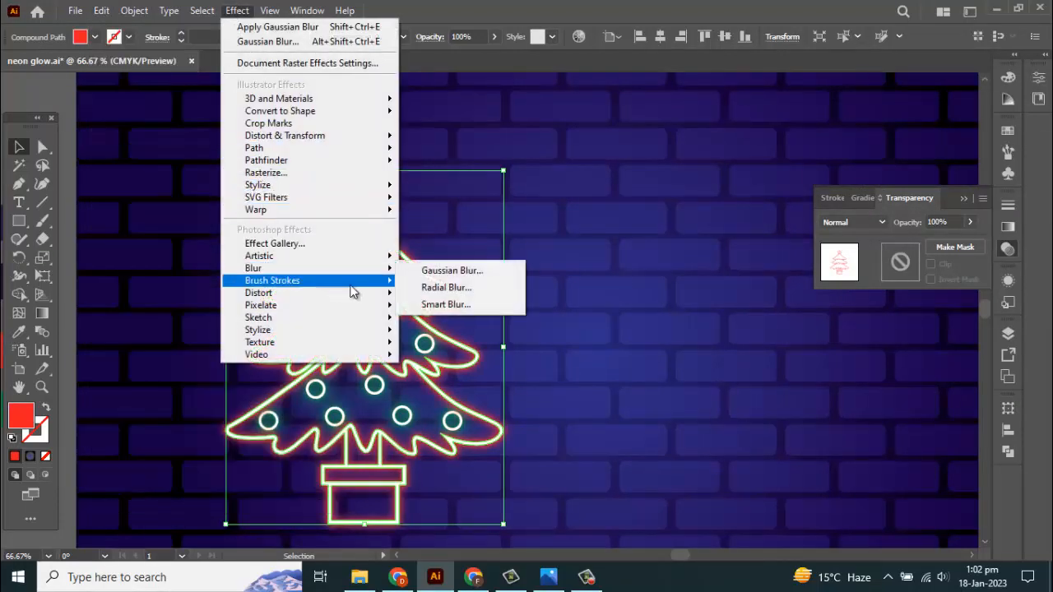
pyautogui.click(436, 271)
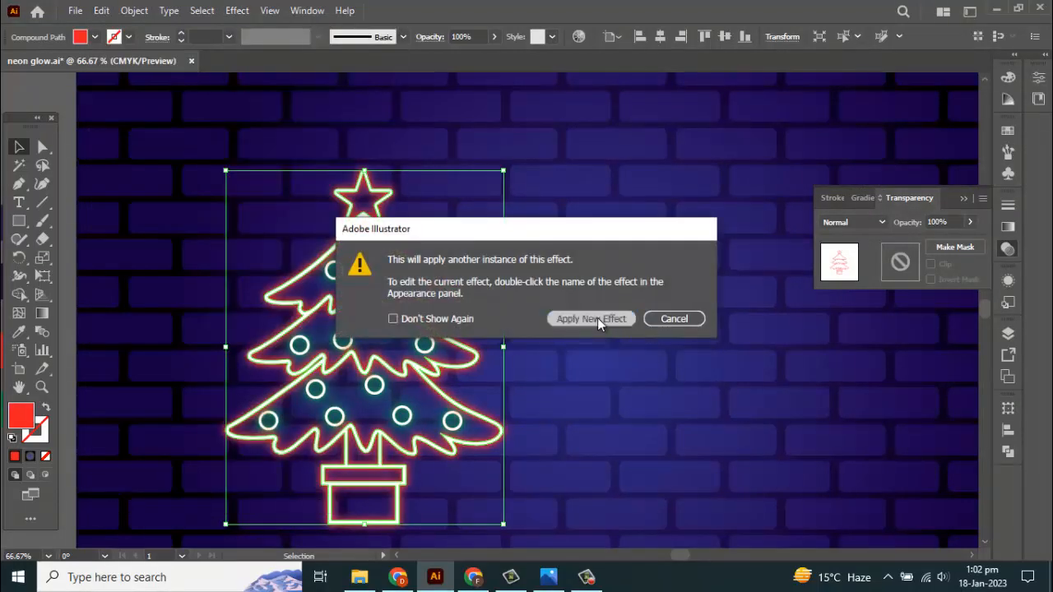
pyautogui.click(592, 319)
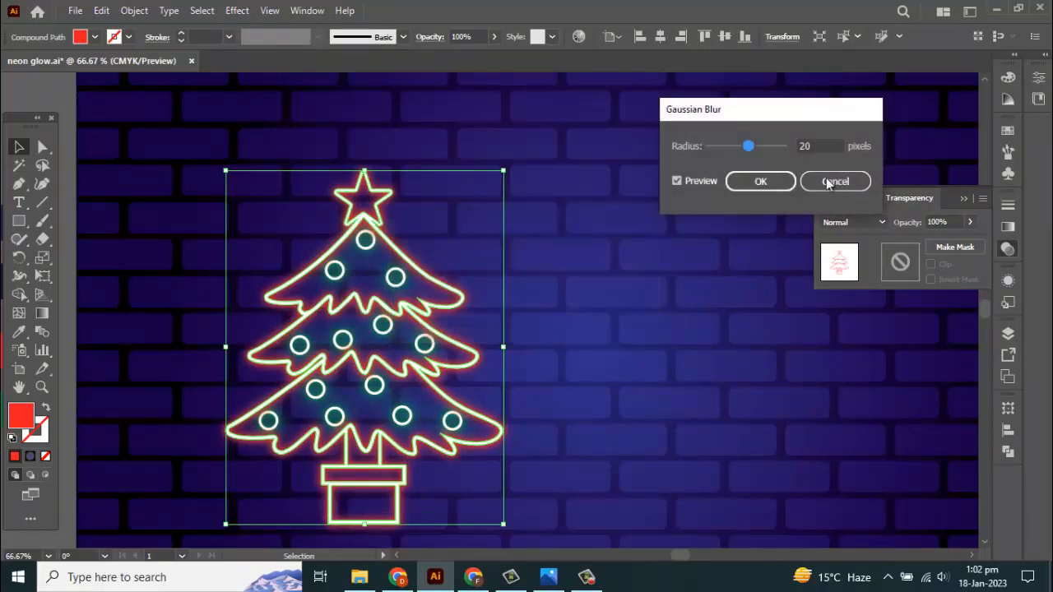
pyautogui.doubleClick(817, 143)
pyautogui.write('30')
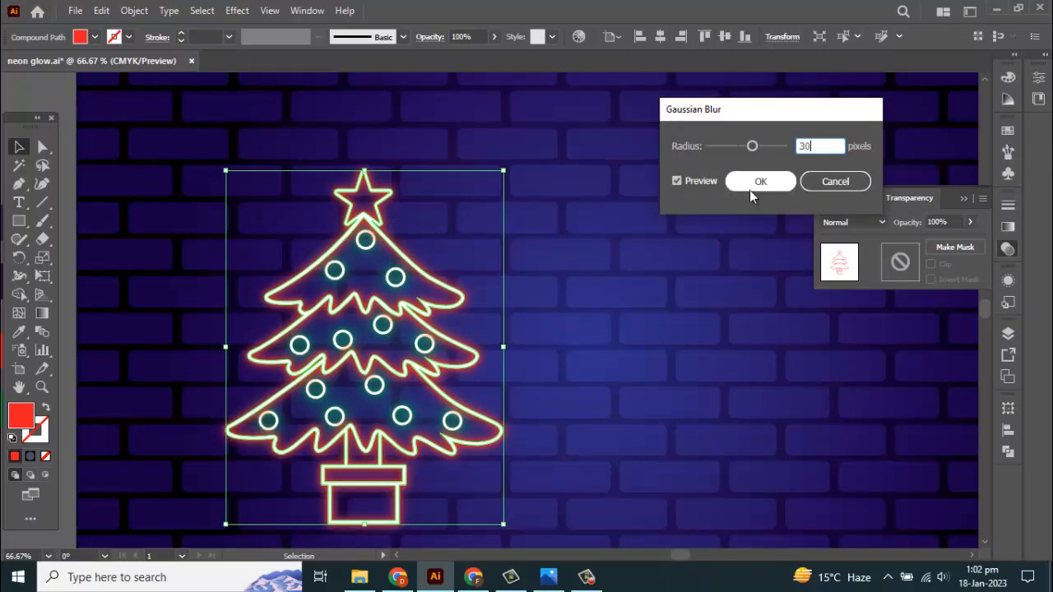
pyautogui.click(750, 183)
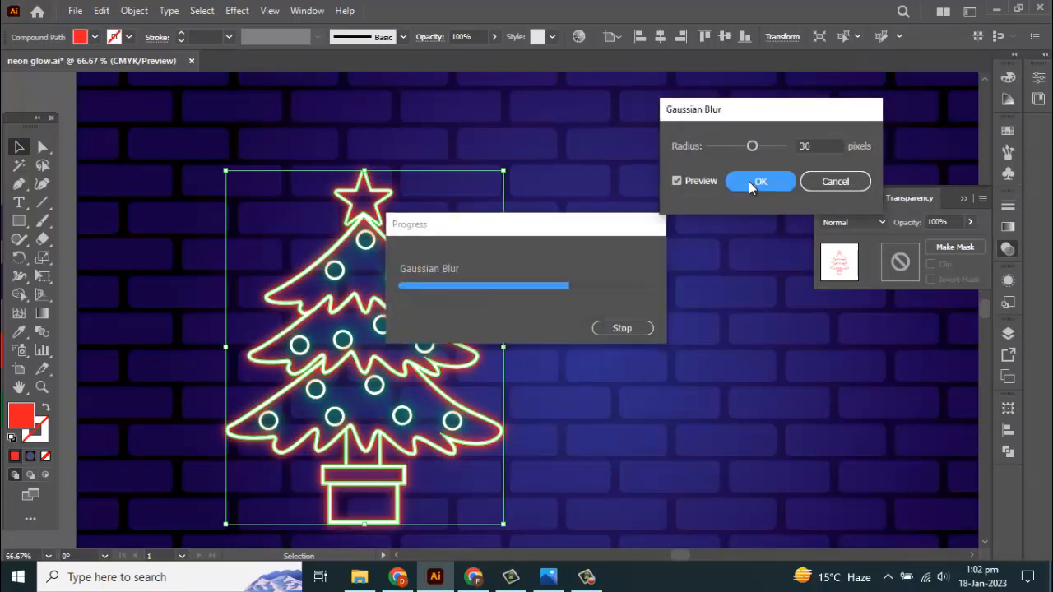
# - Copy the red tree outline with the 30 pixel blur and paste a duplicate directly behind it
pyautogui.click(110, 13)
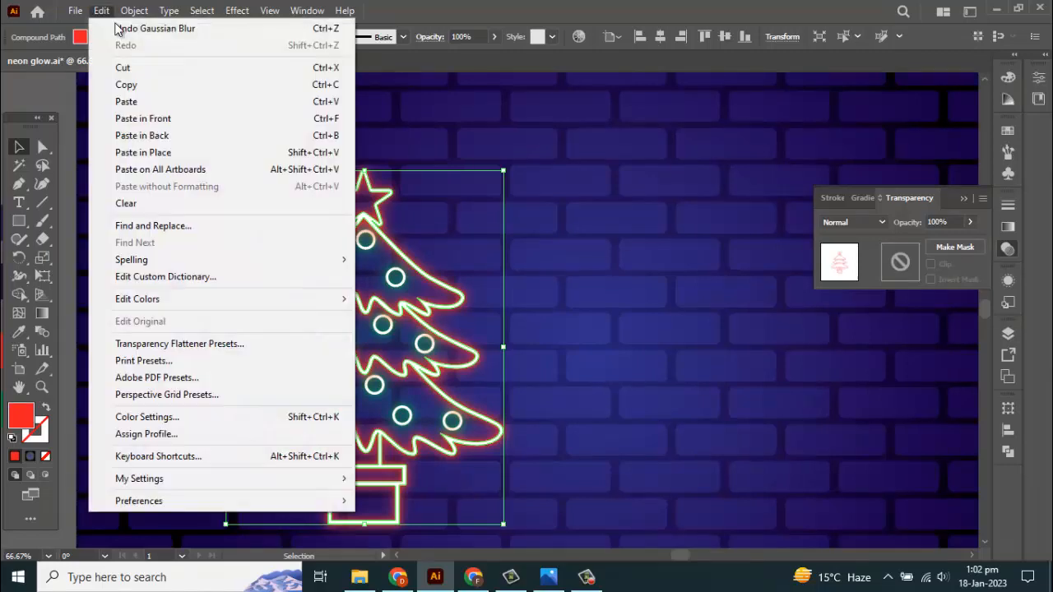
pyautogui.click(128, 84)
pyautogui.click(104, 14)
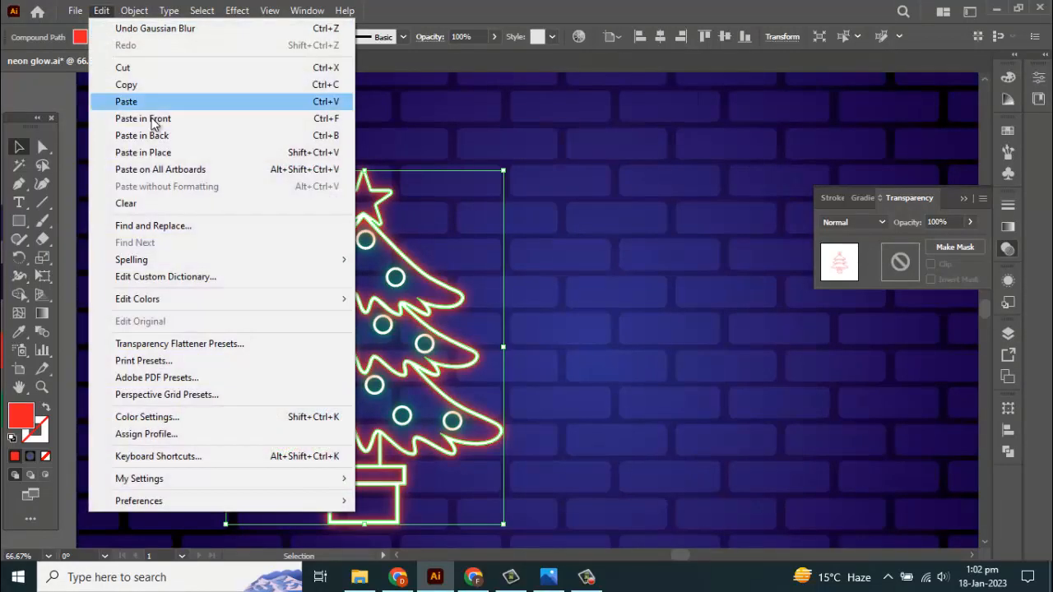
pyautogui.click(165, 135)
# - Add another Gaussian Blur with a 40 pixel radius to the newest red tree duplicate
pyautogui.click(237, 10)
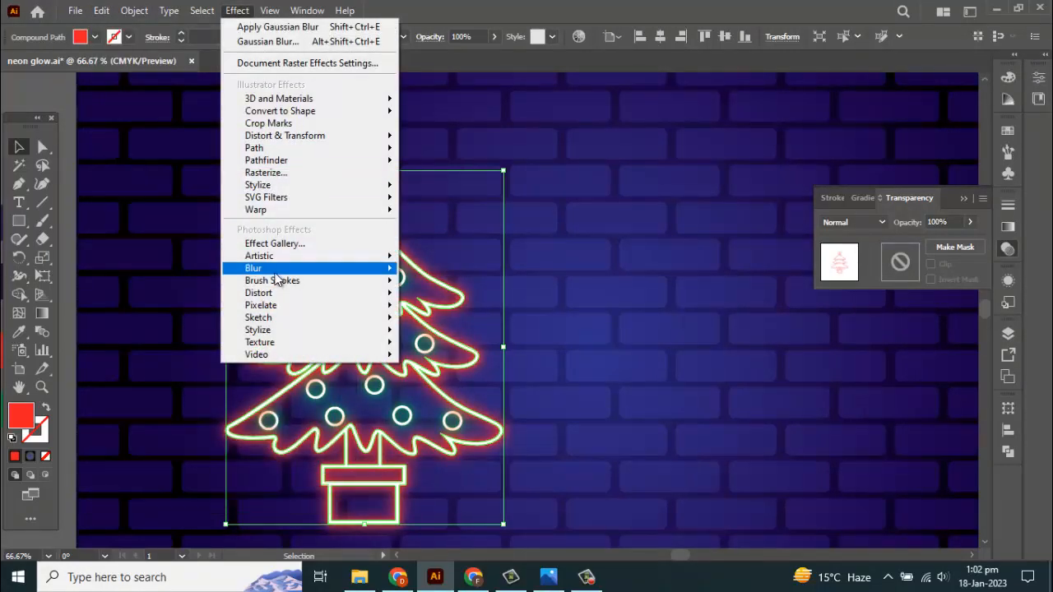
pyautogui.moveTo(275, 272)
pyautogui.click(429, 272)
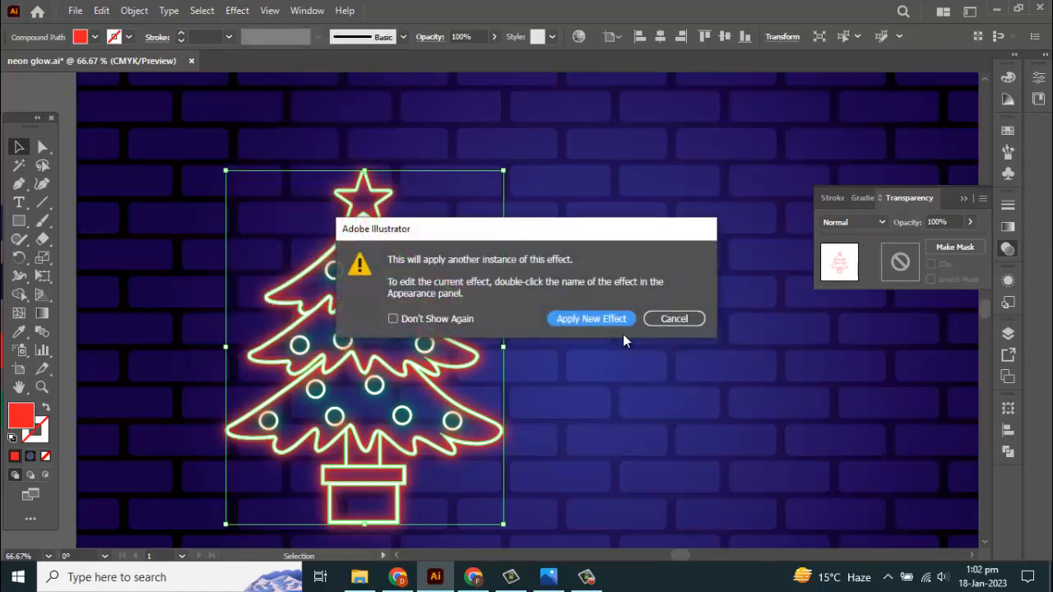
pyautogui.click(580, 320)
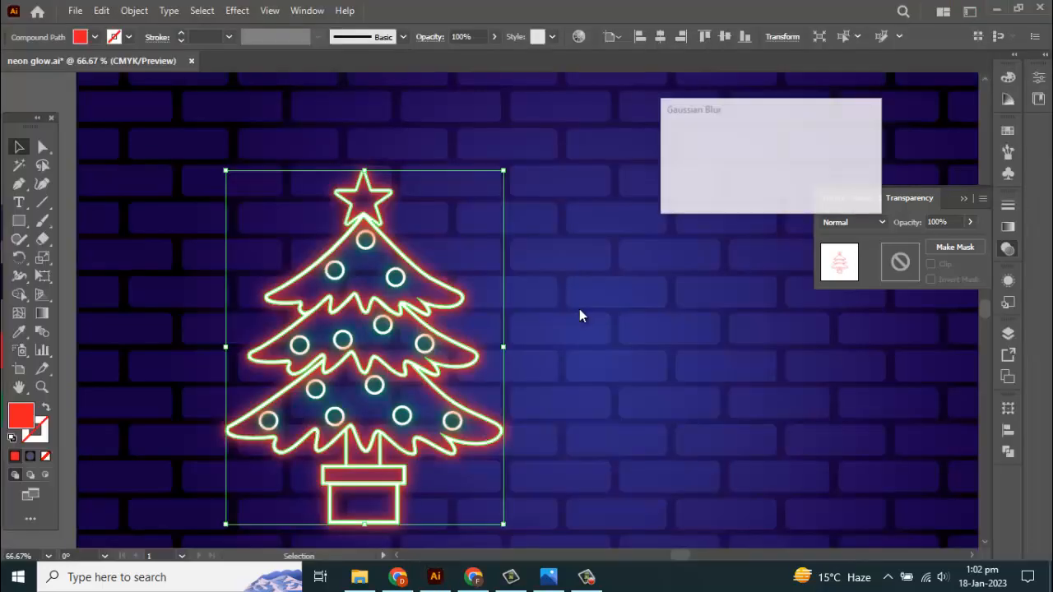
pyautogui.moveTo(817, 144); pyautogui.dragTo(770, 165)
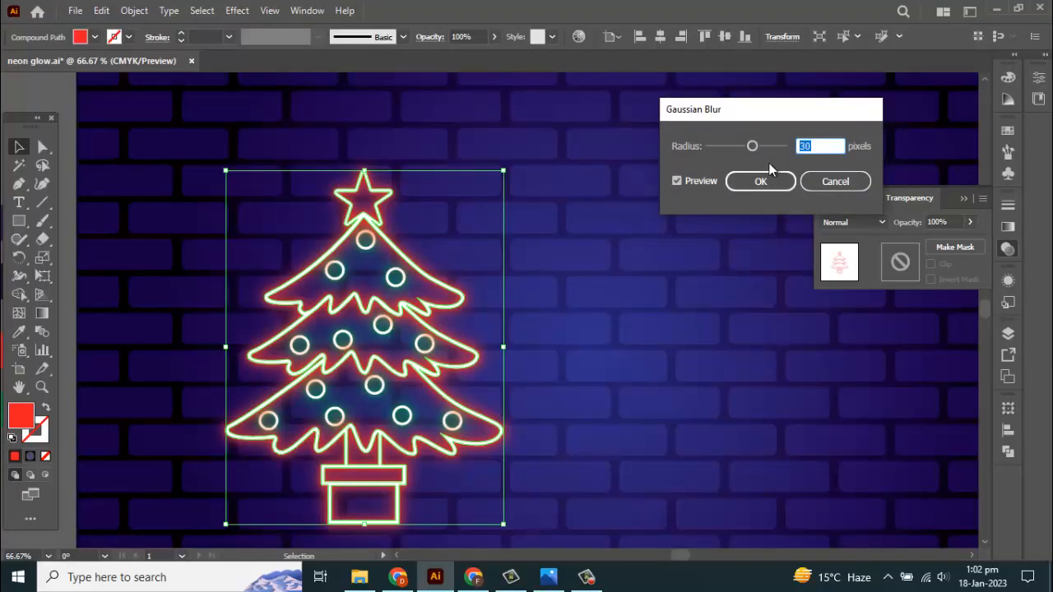
pyautogui.write('40')
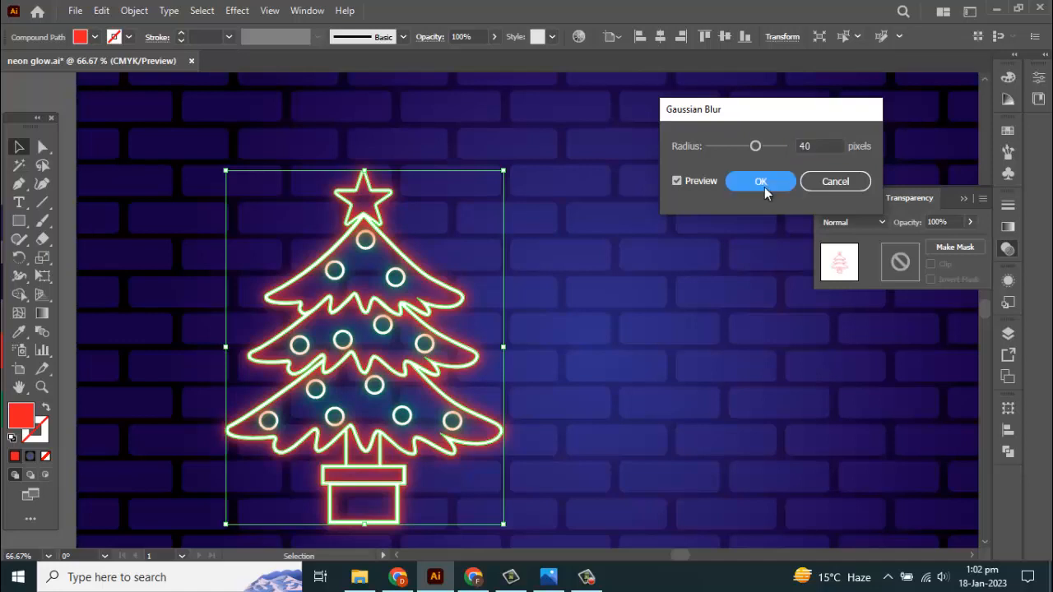
pyautogui.click(765, 186)
pyautogui.click(763, 184)
# - Copy the red tree outline with the 40 pixel blur and paste a duplicate directly behind it
pyautogui.click(107, 10)
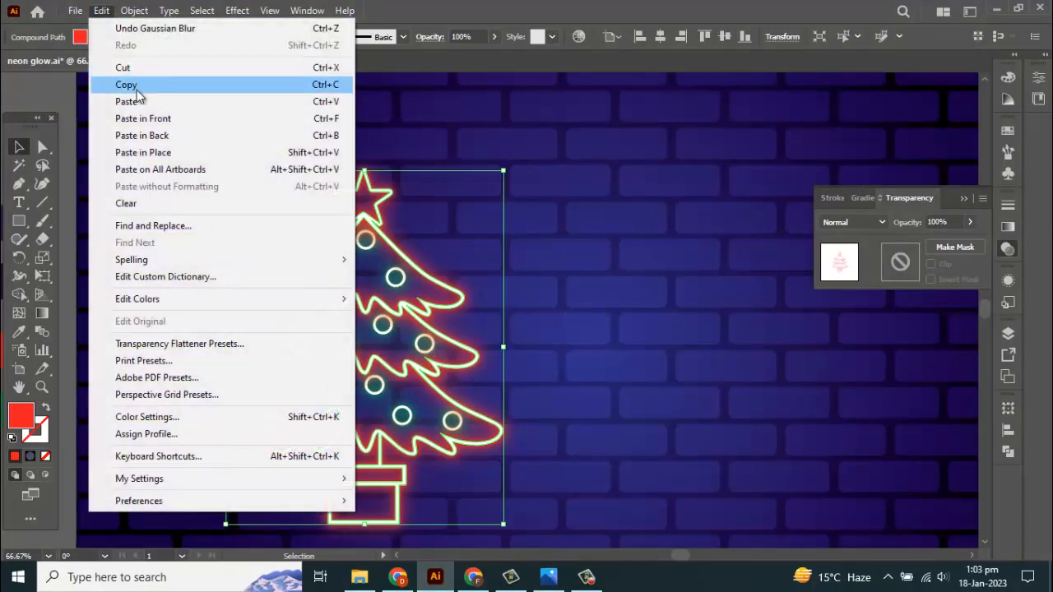
pyautogui.click(128, 80)
pyautogui.click(105, 11)
pyautogui.click(102, 11)
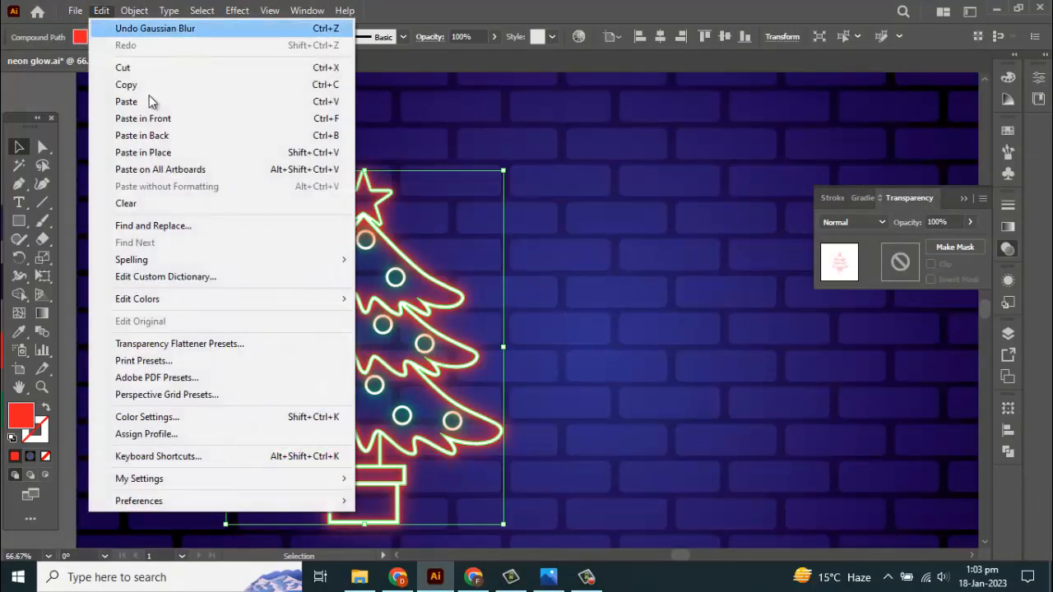
pyautogui.click(168, 135)
# - Add another Gaussian Blur with a 50 pixel radius to the newest red tree duplicate
pyautogui.click(237, 11)
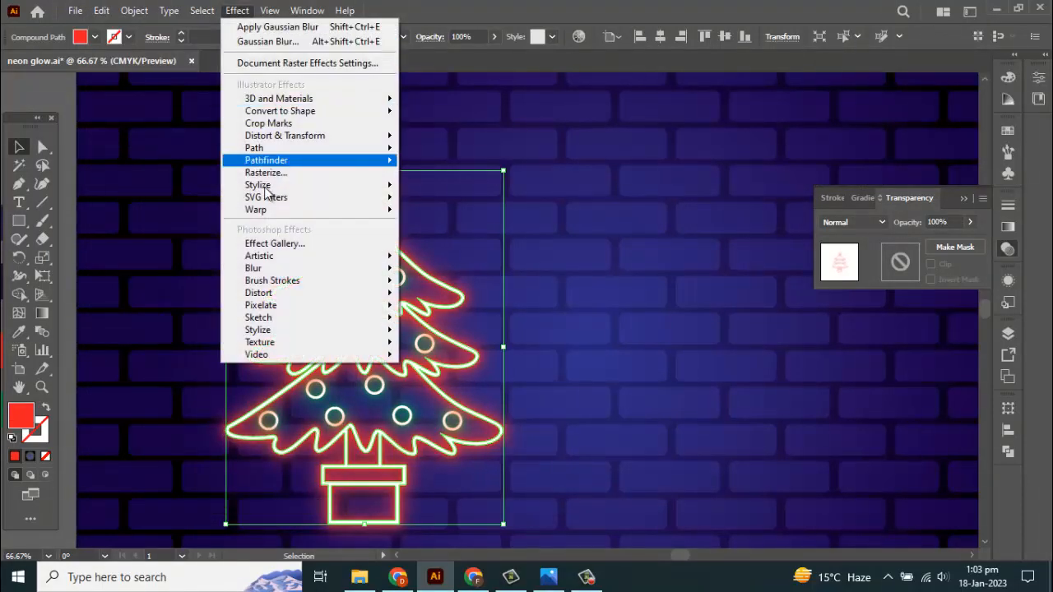
pyautogui.moveTo(374, 269)
pyautogui.click(450, 271)
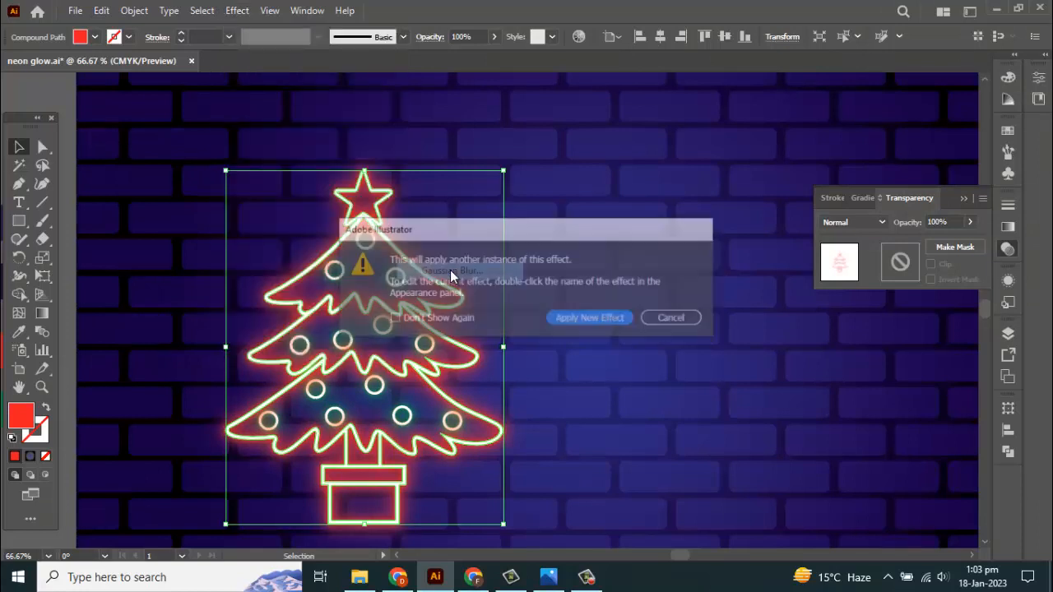
pyautogui.click(592, 319)
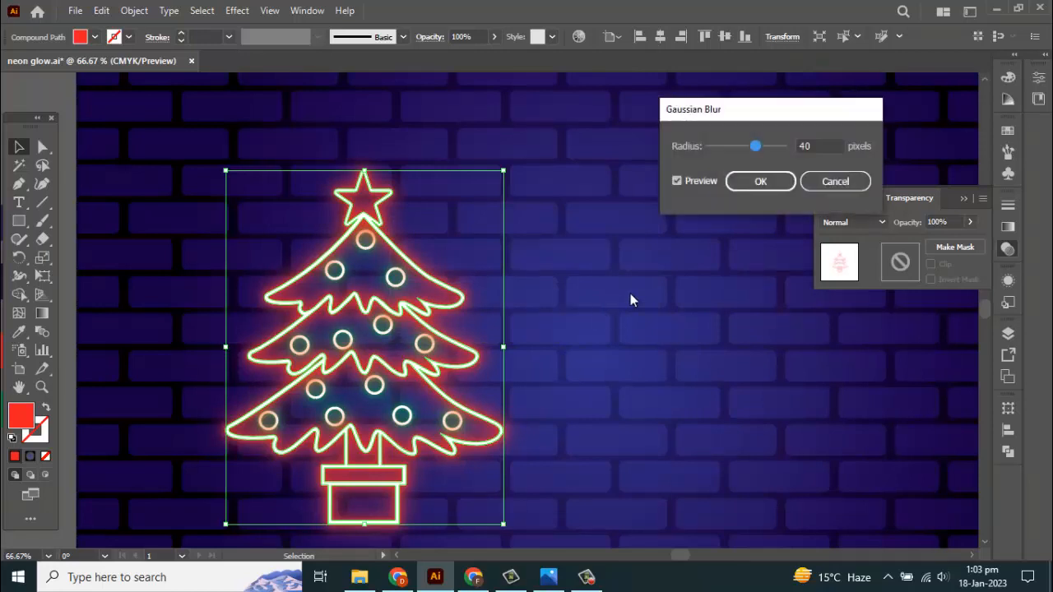
pyautogui.doubleClick(812, 146)
pyautogui.write('5')
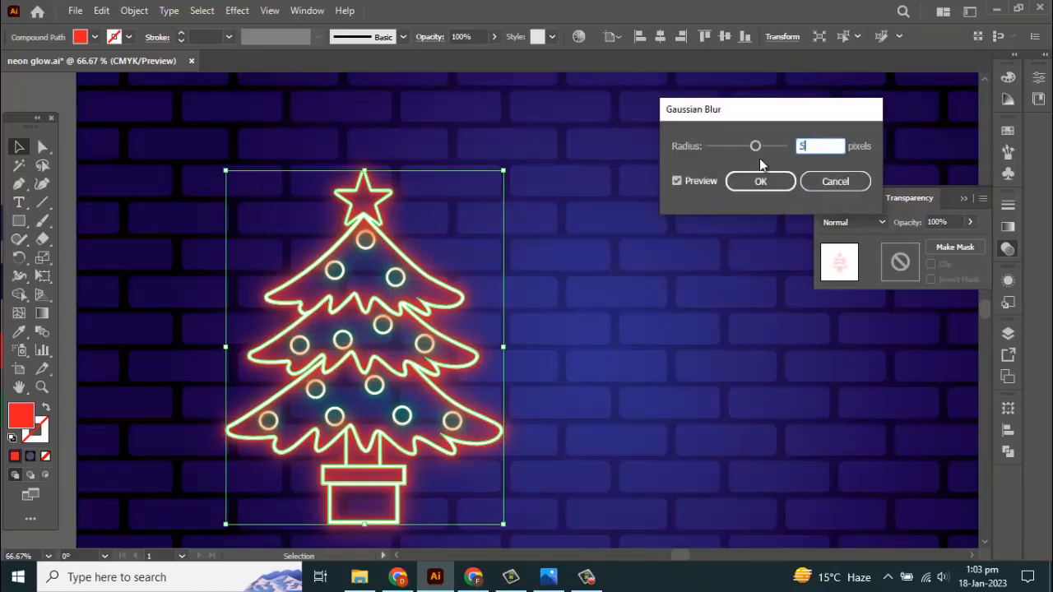
pyautogui.write('0')
pyautogui.click(748, 185)
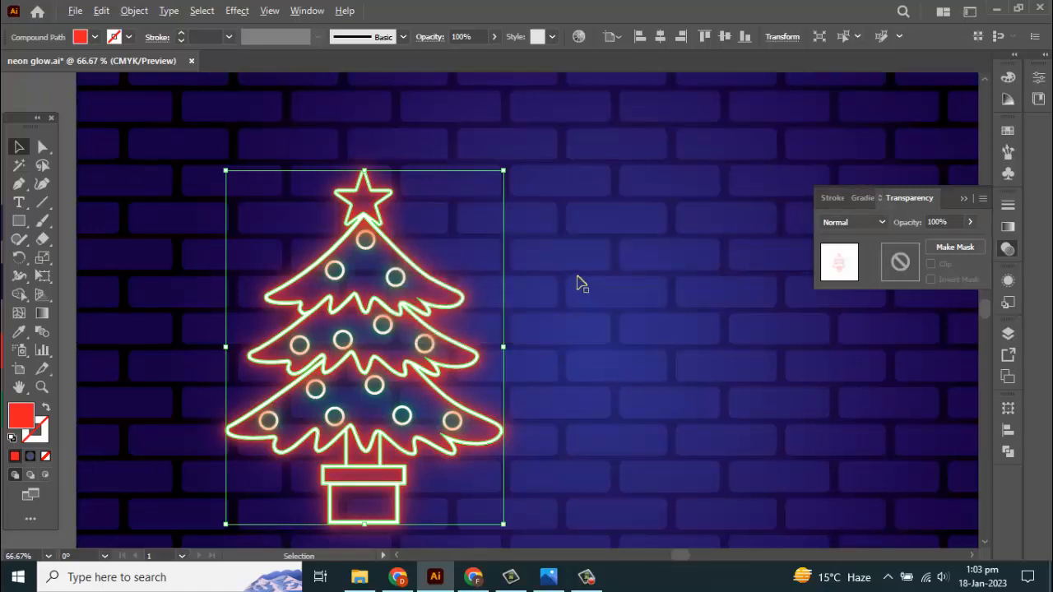
# - Move the white broadleaf tree outline onto the brick wall beside the Christmas tree and bring it to the front
pyautogui.scroll(-3, 580, 282)
pyautogui.moveTo(613, 284); pyautogui.dragTo(484, 294)
pyautogui.click(695, 321)
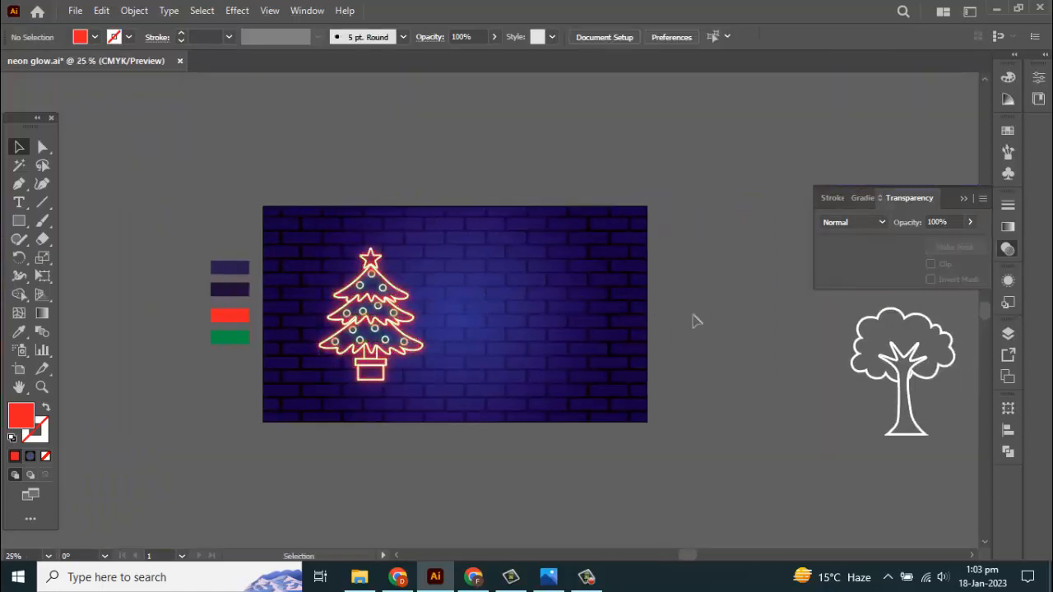
pyautogui.moveTo(902, 399); pyautogui.dragTo(565, 337)
pyautogui.rightClick(565, 337)
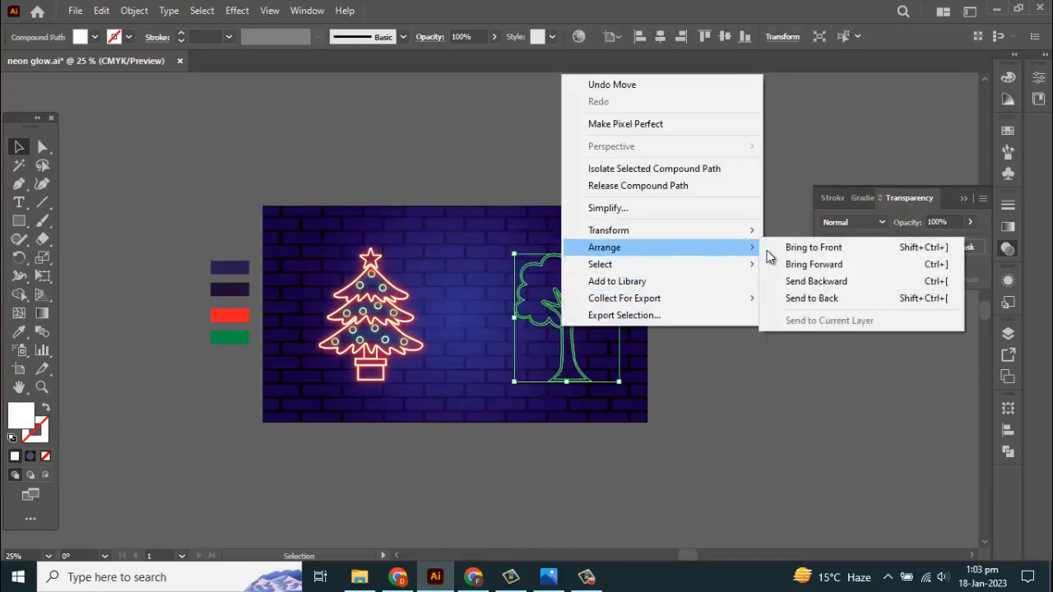
pyautogui.click(770, 247)
pyautogui.scroll(1, 354, 303)
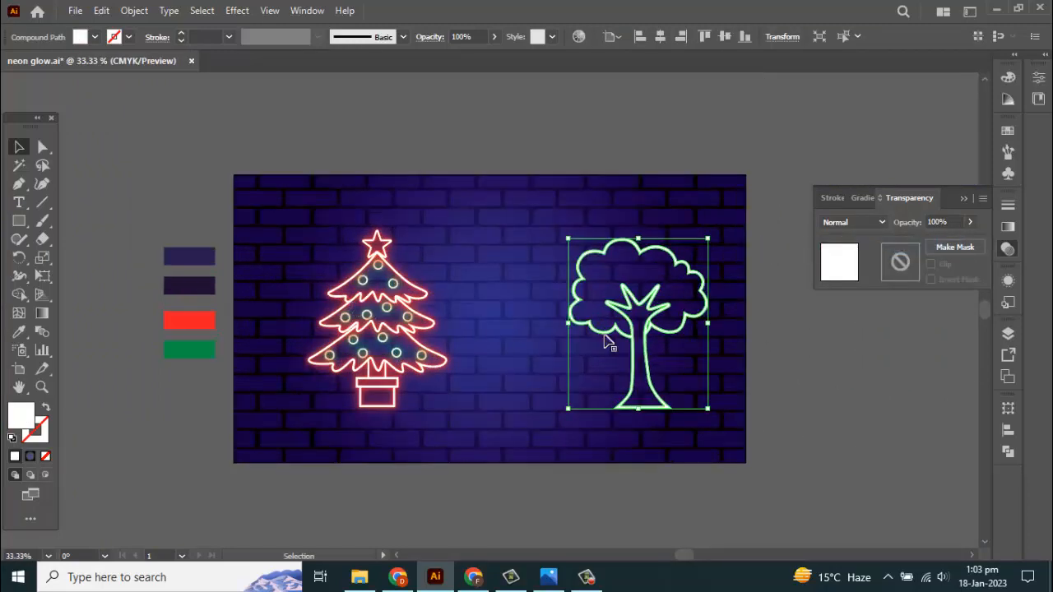
# - Shift the white broadleaf tree slightly left and center it vertically on the artboard
pyautogui.moveTo(607, 340); pyautogui.dragTo(579, 341)
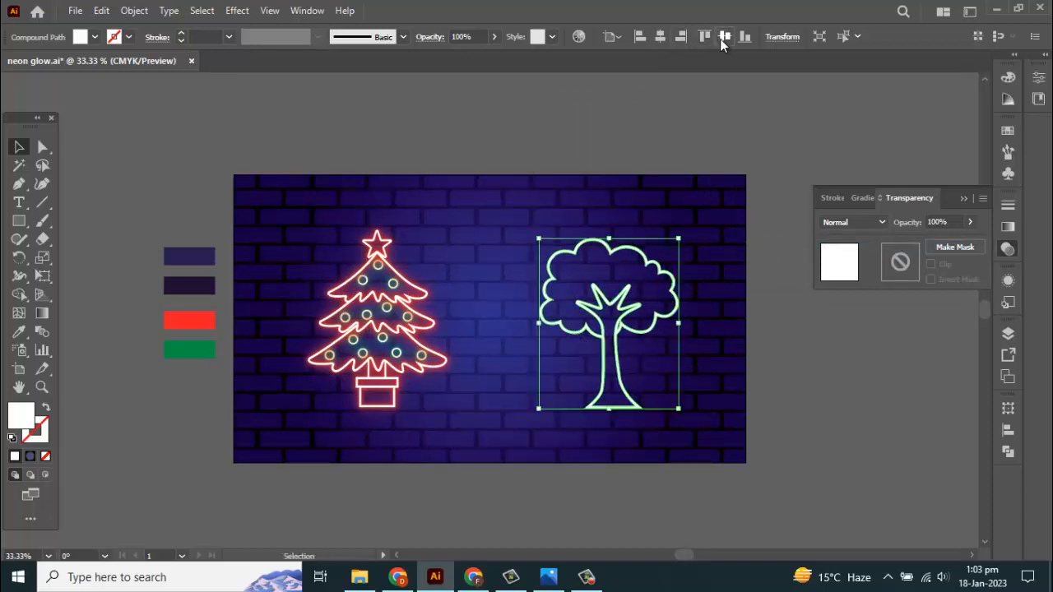
pyautogui.click(717, 154)
pyautogui.scroll(1, 581, 364)
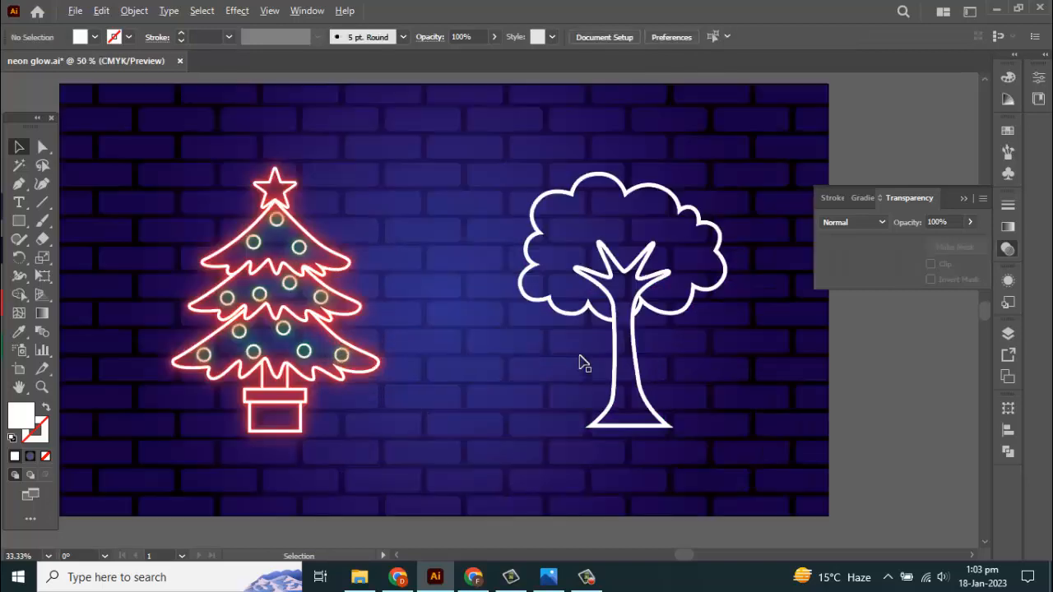
pyautogui.rightClick(650, 288)
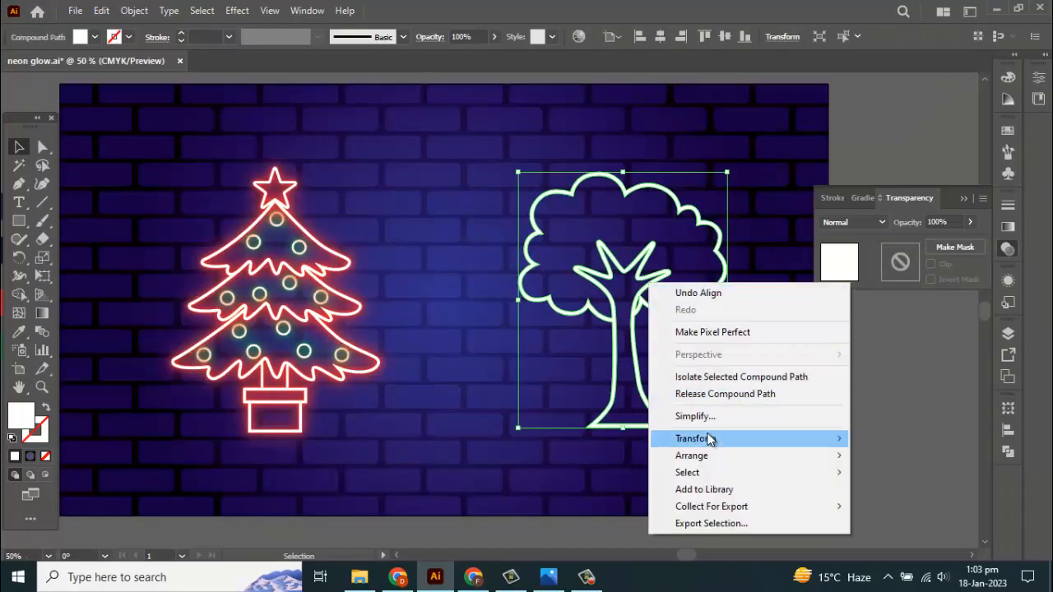
pyautogui.moveTo(710, 440)
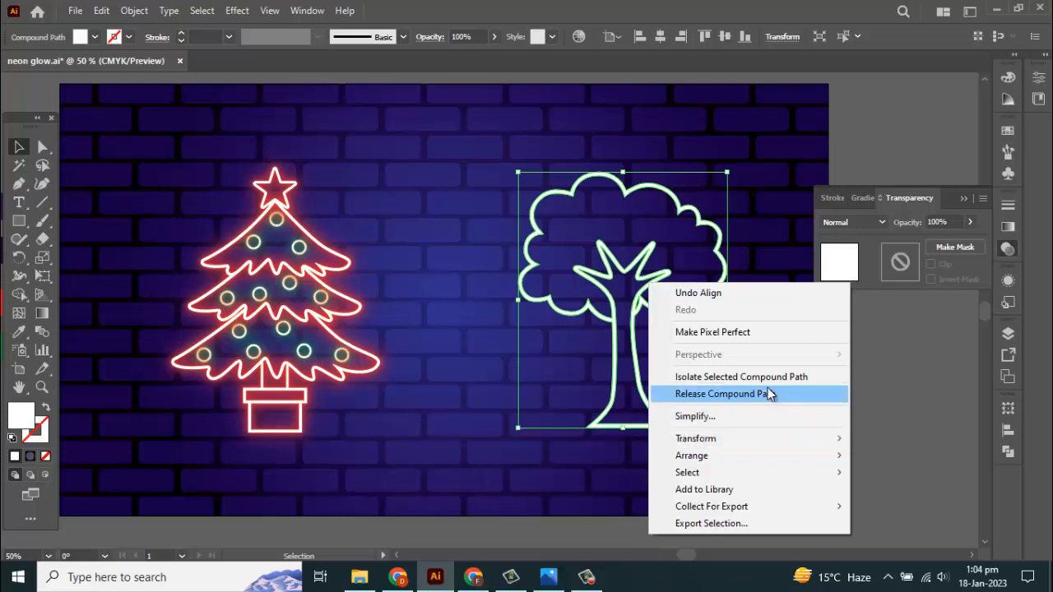
pyautogui.click(694, 324)
# - Nudge the white broadleaf tree a little closer to the Christmas tree and deselect it
pyautogui.scroll(-1, 592, 329)
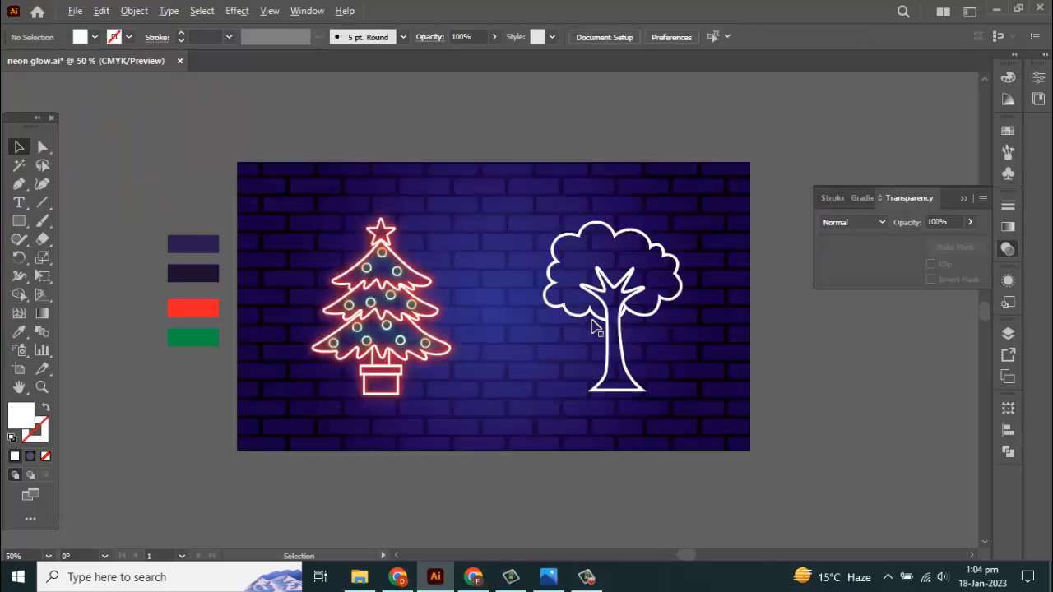
pyautogui.scroll(1, 576, 306)
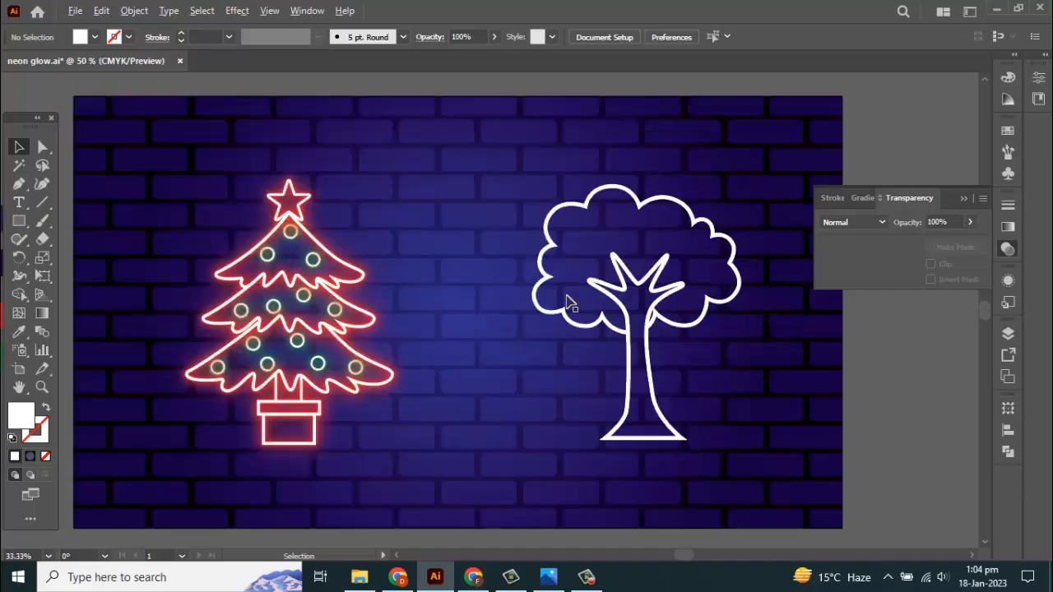
pyautogui.moveTo(546, 279); pyautogui.dragTo(540, 278)
pyautogui.click(721, 329)
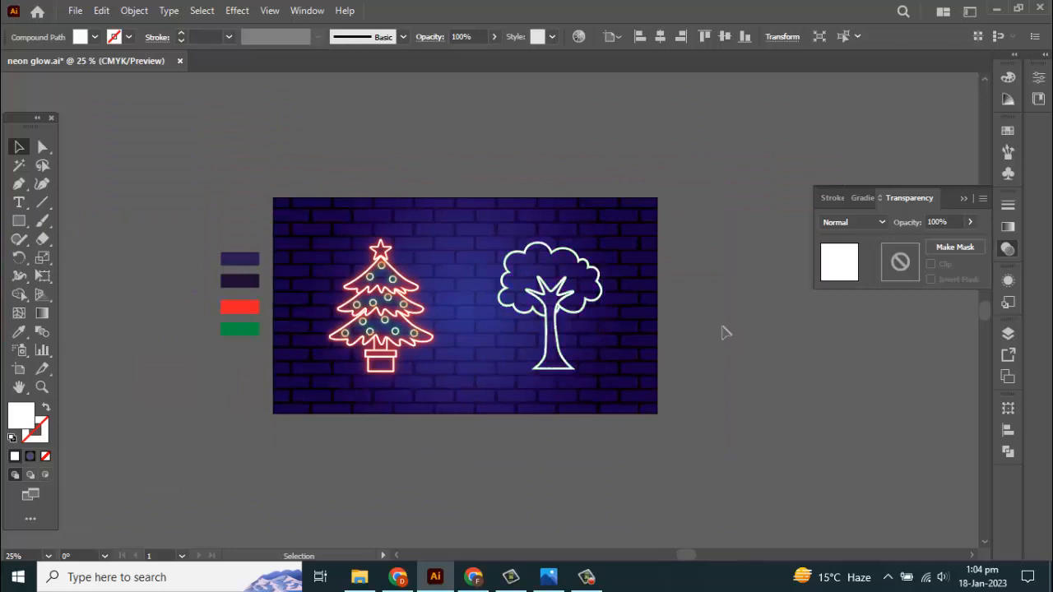
pyautogui.scroll(1, 496, 282)
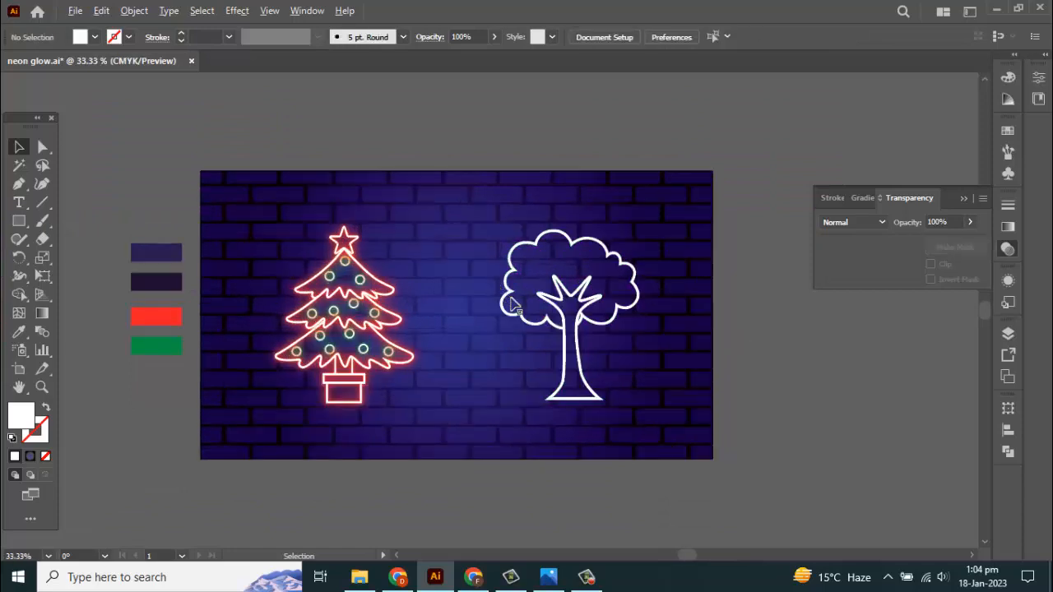
# - Enlarge the white broadleaf tree slightly in proportion from its center and reposition it a little left and lower
pyautogui.click(564, 315)
pyautogui.scroll(1, 548, 316)
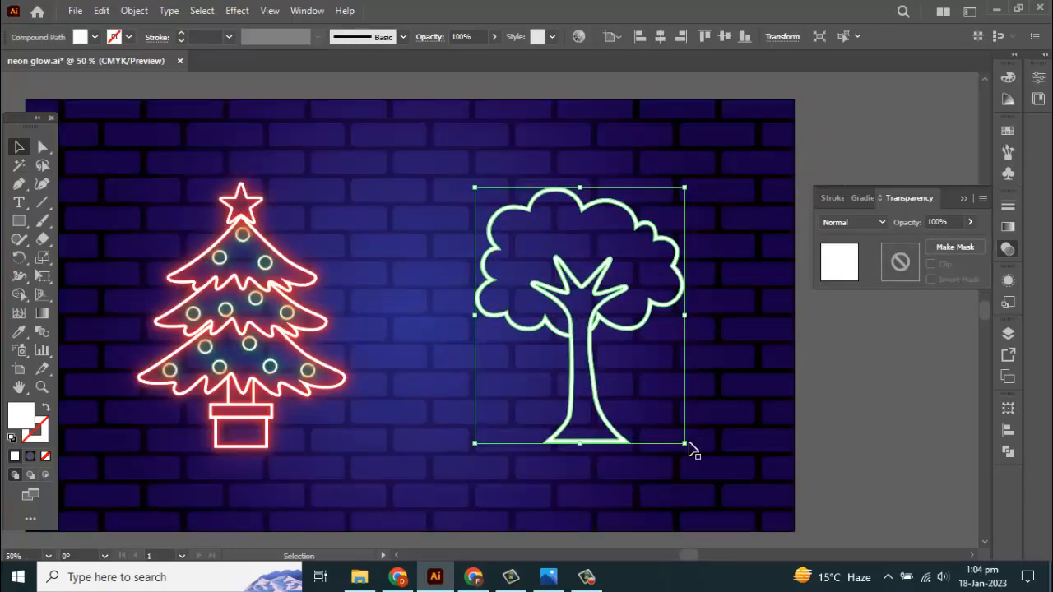
pyautogui.moveTo(686, 445); pyautogui.dragTo(705, 459)
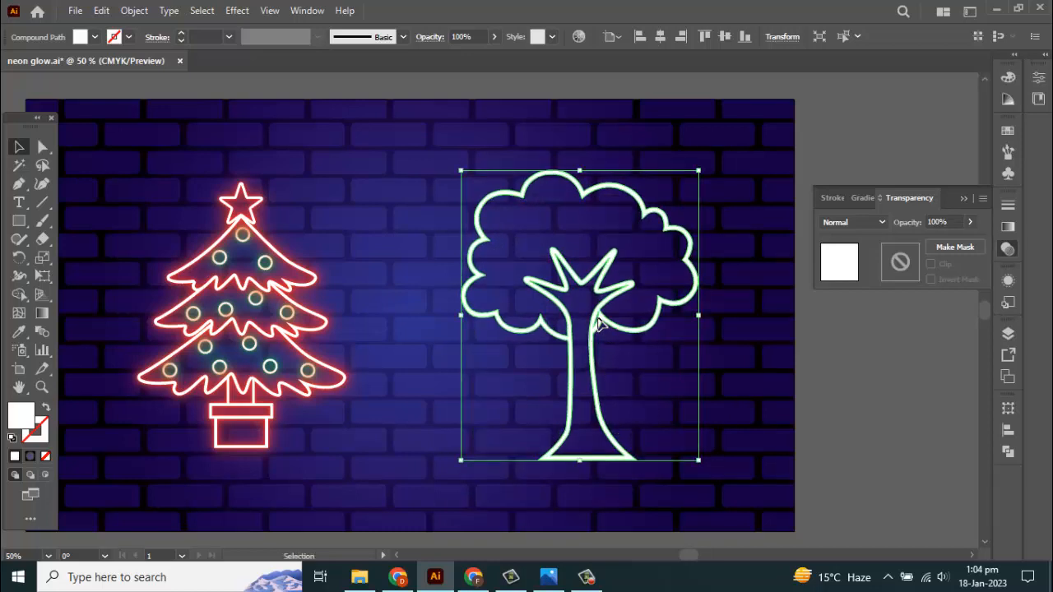
pyautogui.moveTo(600, 325); pyautogui.dragTo(587, 334)
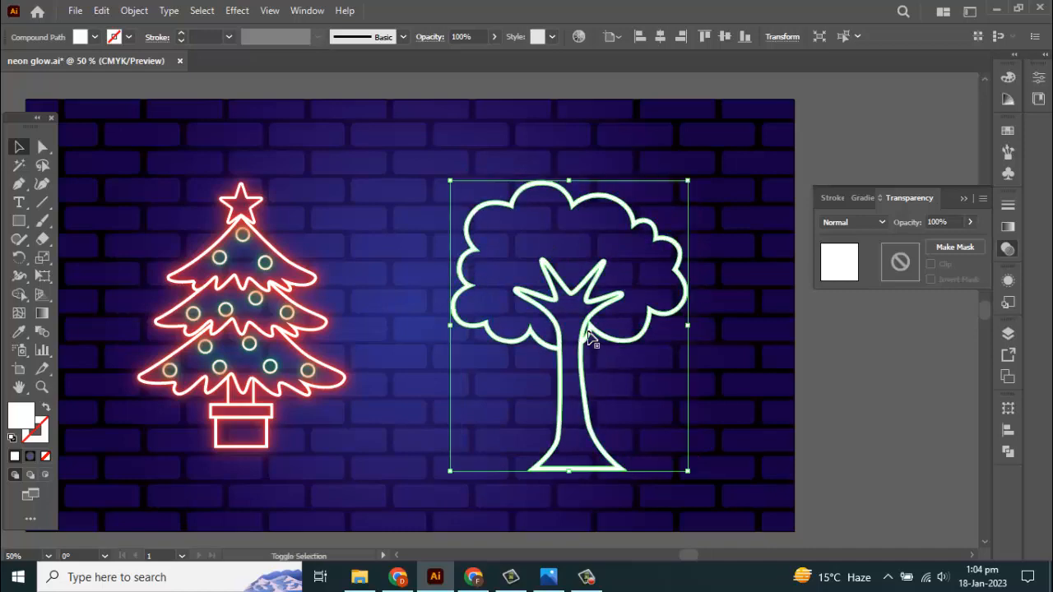
# - Copy the white broadleaf tree outline and paste a duplicate directly behind it
pyautogui.hotkey('ctrl', '-')
pyautogui.click(101, 11)
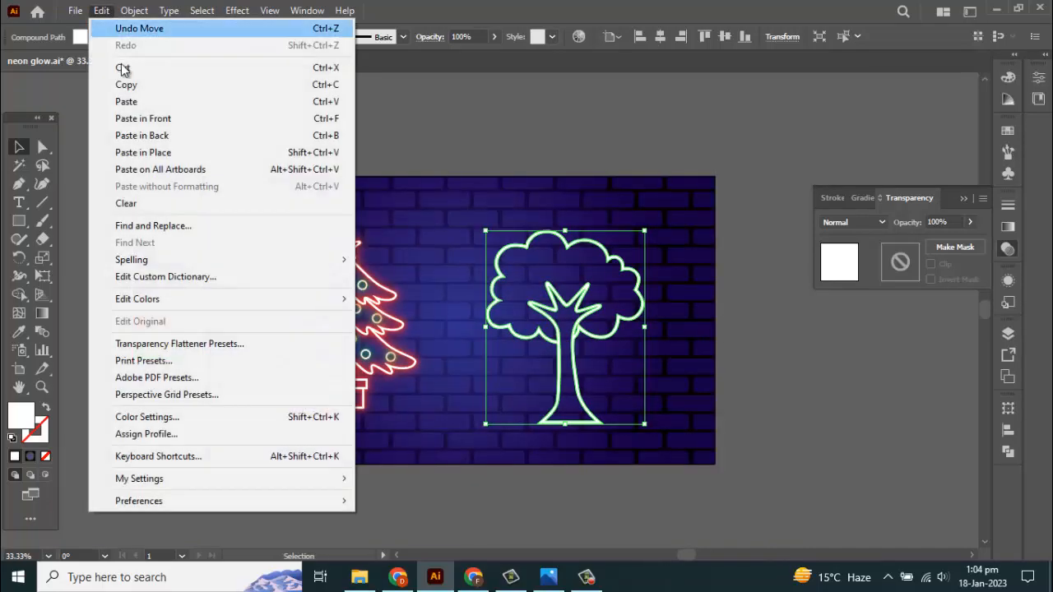
pyautogui.click(123, 80)
pyautogui.click(104, 14)
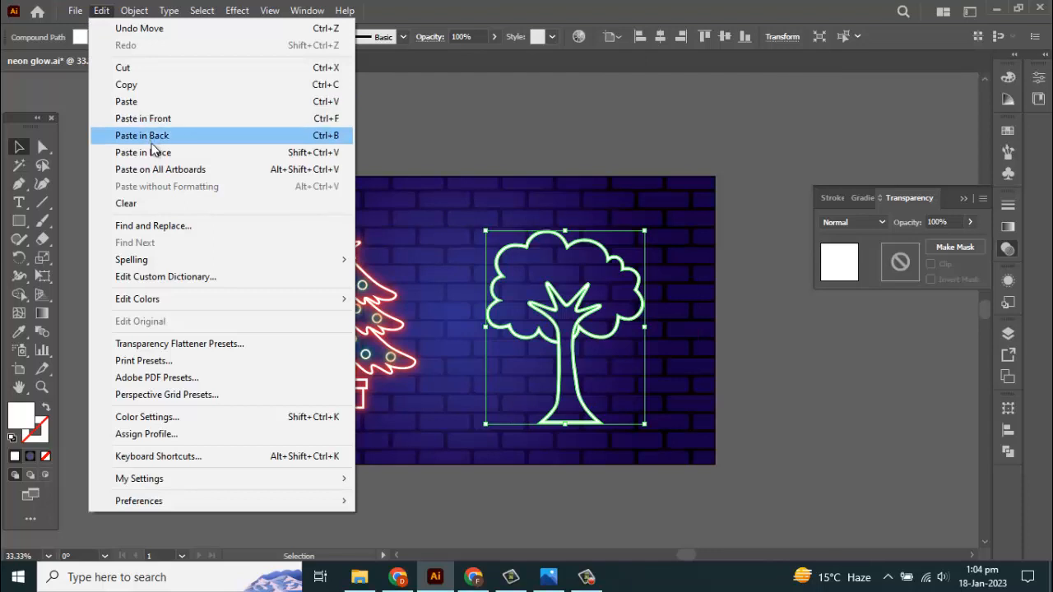
pyautogui.click(151, 138)
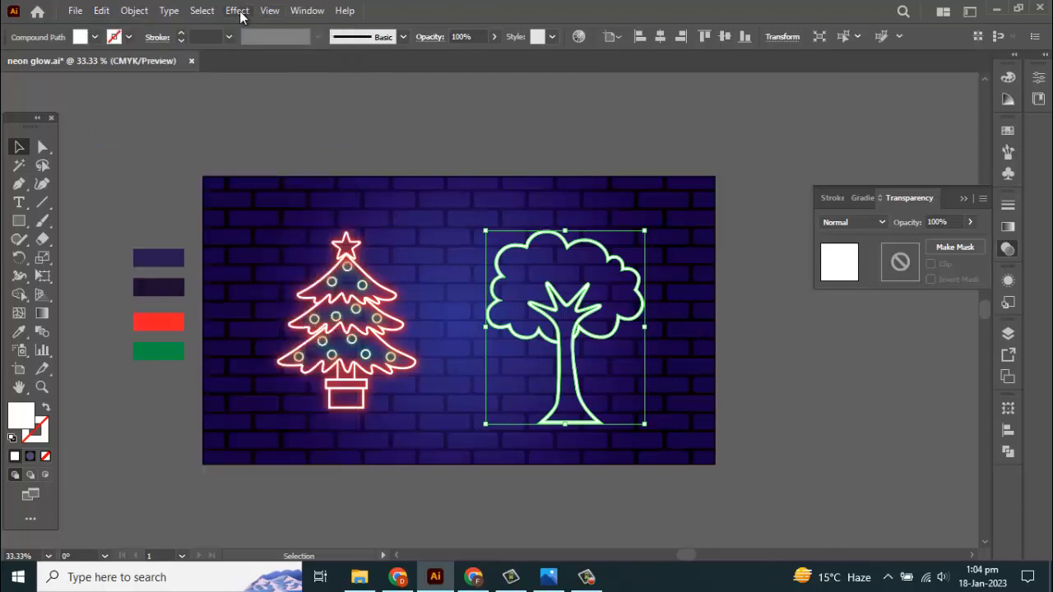
# - Fill the broadleaf tree duplicate with the green swatch C=85 M=10 Y=100 K=10
pyautogui.click(95, 37)
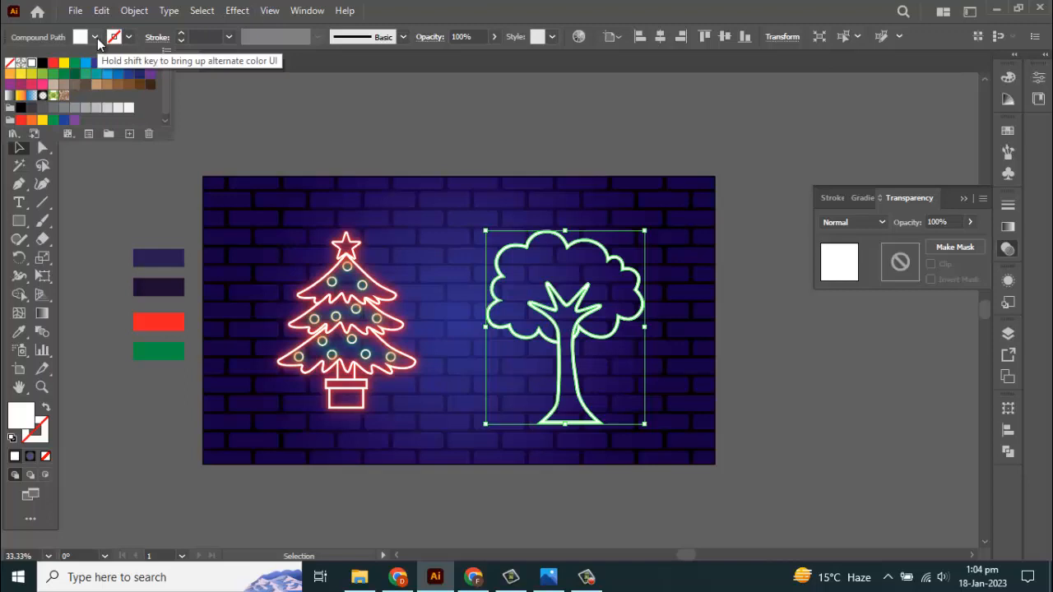
pyautogui.click(74, 76)
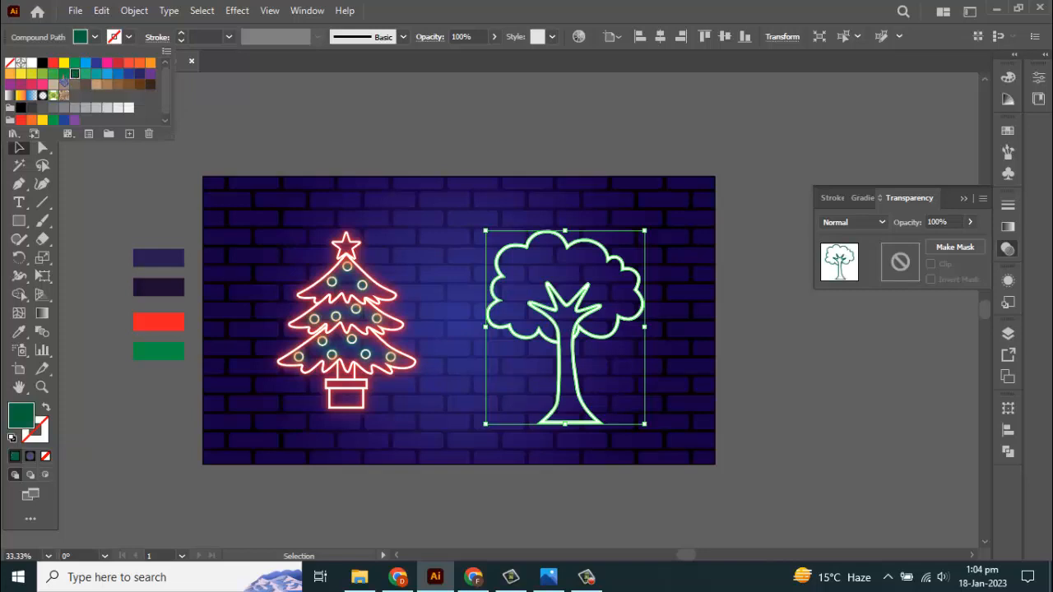
pyautogui.click(64, 74)
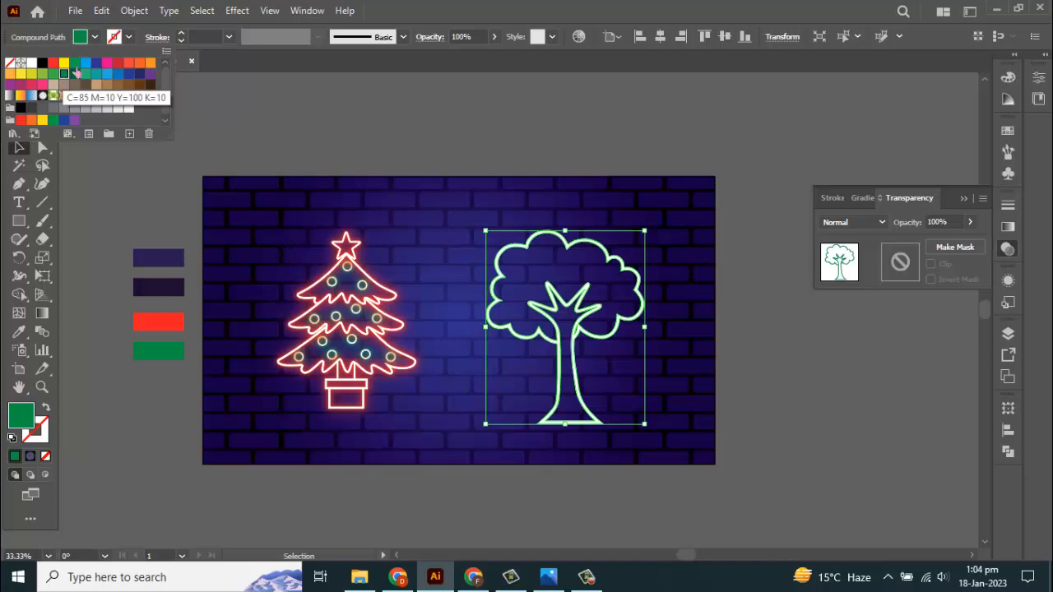
# - Apply a Gaussian Blur with a 5 pixel radius to the green broadleaf tree duplicate
pyautogui.click(238, 11)
pyautogui.moveTo(285, 274)
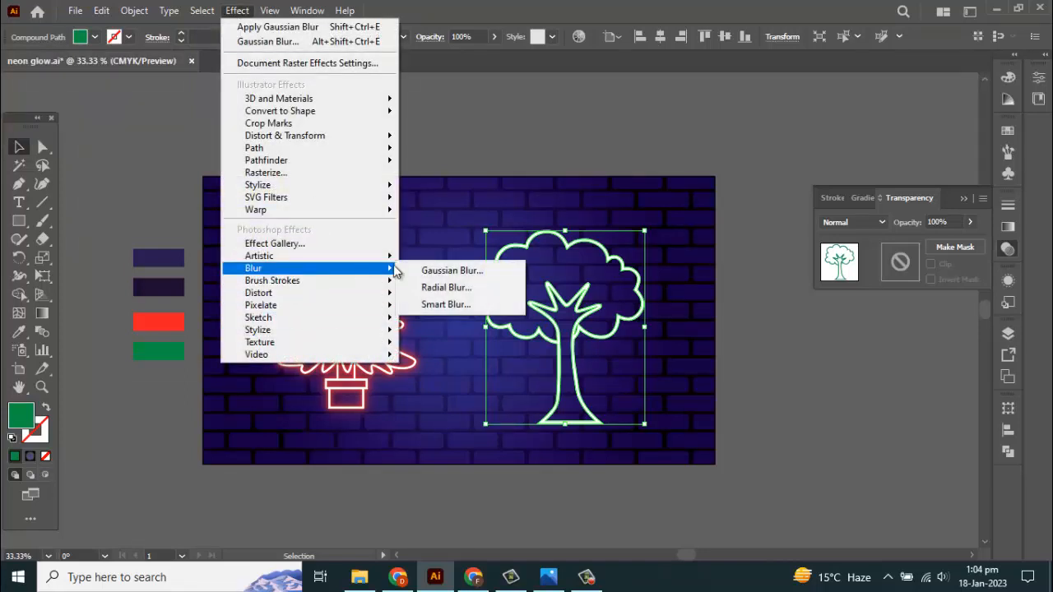
pyautogui.click(436, 269)
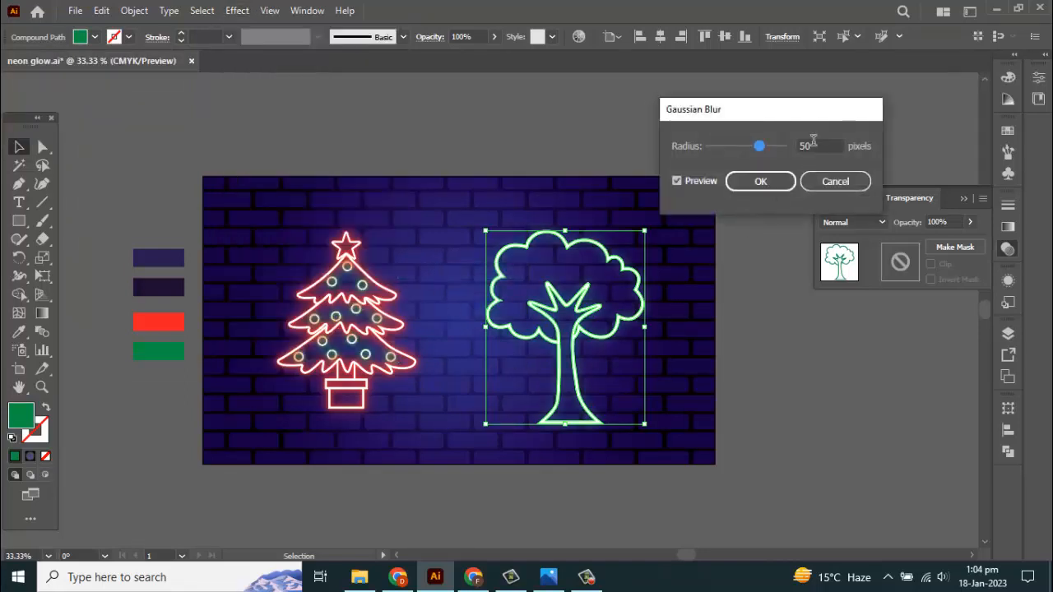
pyautogui.click(763, 183)
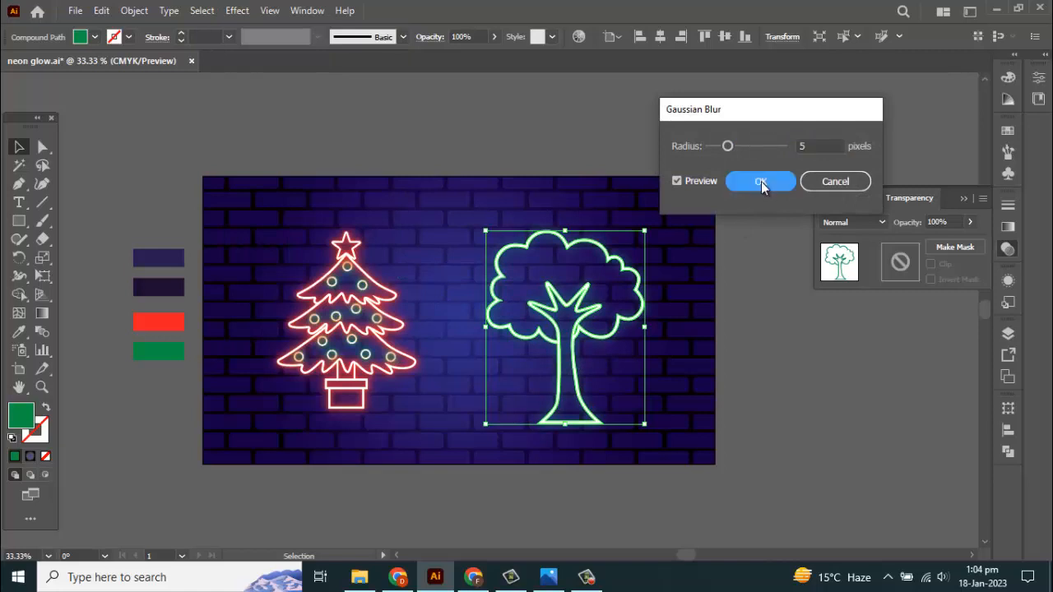
# - Copy the green broadleaf tree with the 5 pixel blur and paste a duplicate directly behind it
pyautogui.click(103, 11)
pyautogui.click(129, 86)
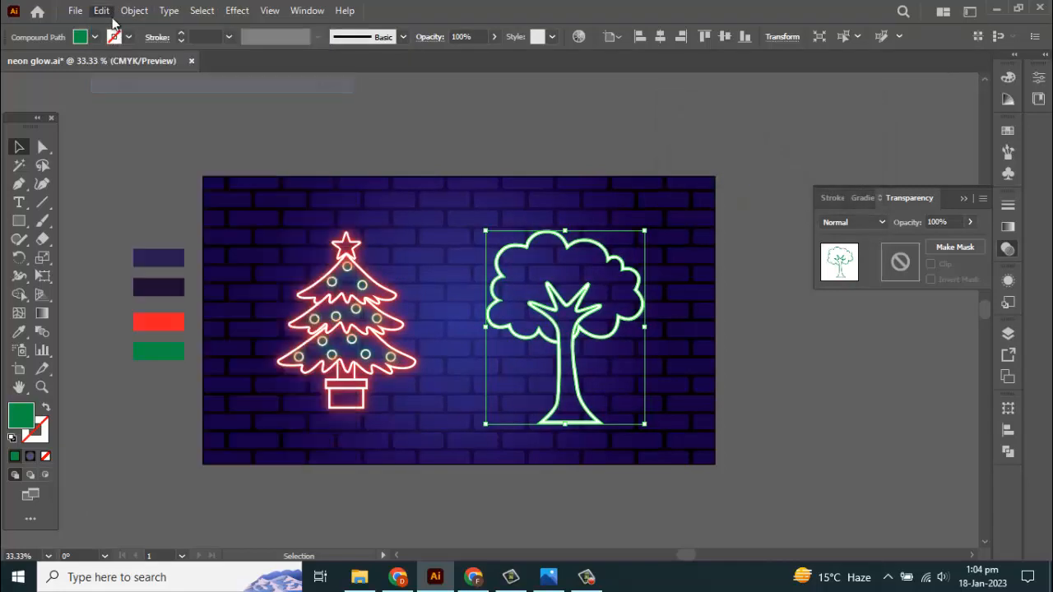
pyautogui.click(101, 11)
pyautogui.click(152, 135)
# - Add another Gaussian Blur with a 10 pixel radius to the newest green broadleaf tree duplicate
pyautogui.click(237, 11)
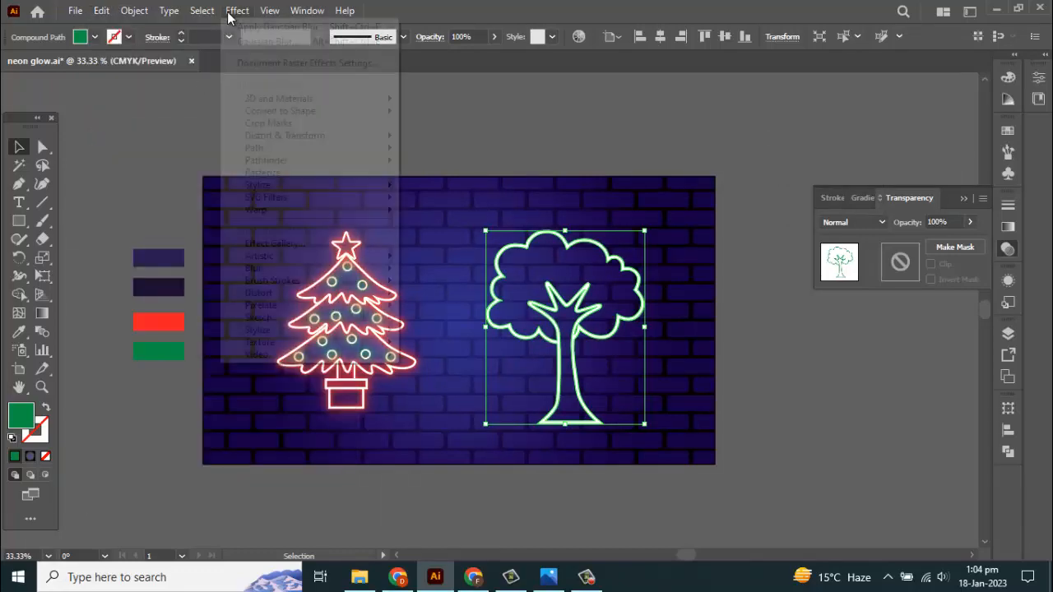
pyautogui.moveTo(314, 272)
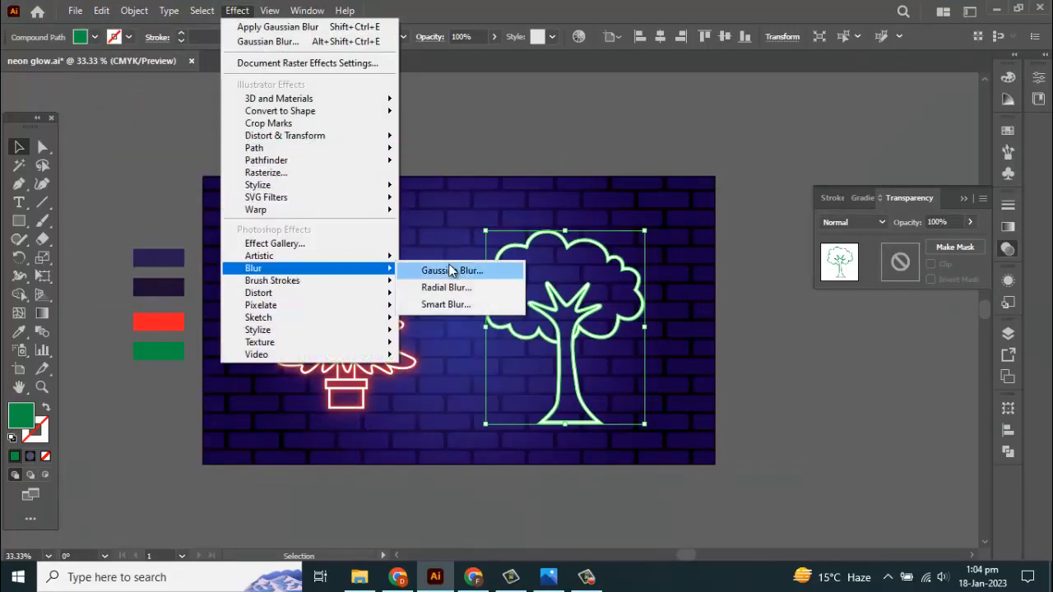
pyautogui.click(451, 271)
pyautogui.click(609, 319)
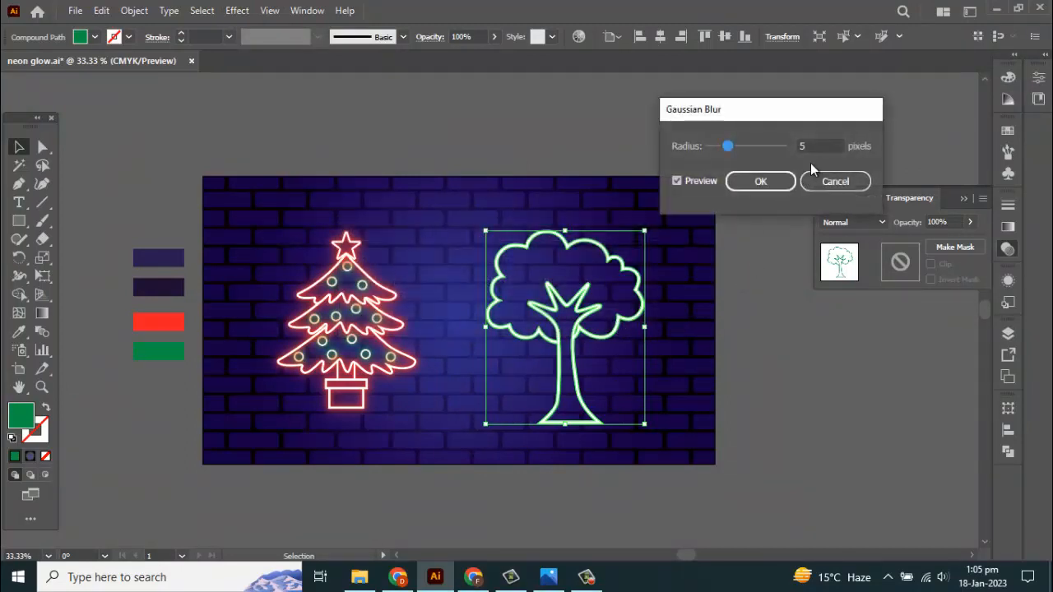
pyautogui.moveTo(814, 147); pyautogui.dragTo(771, 161)
pyautogui.write('10')
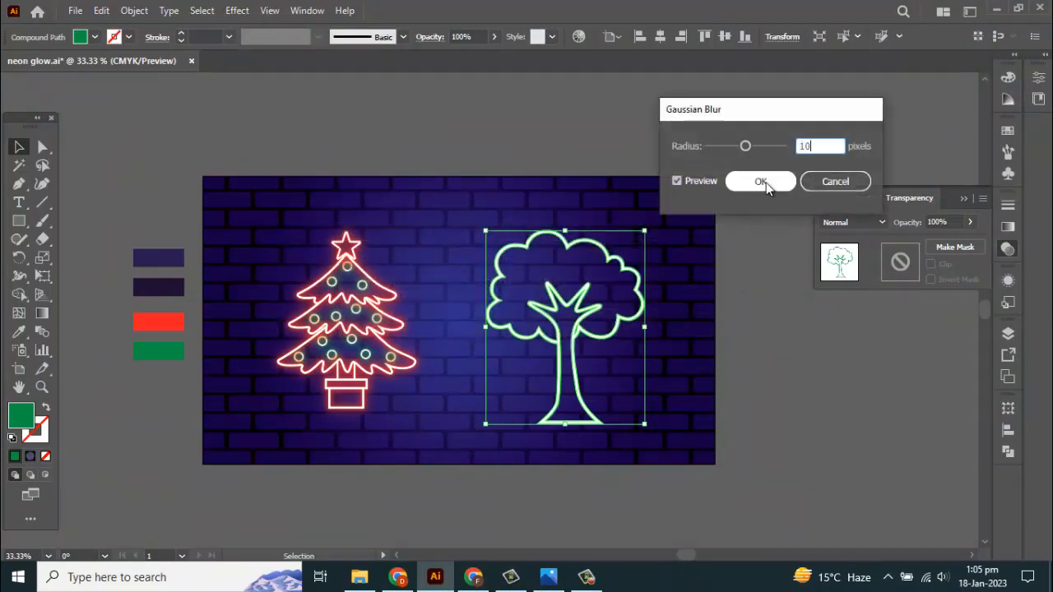
pyautogui.click(766, 183)
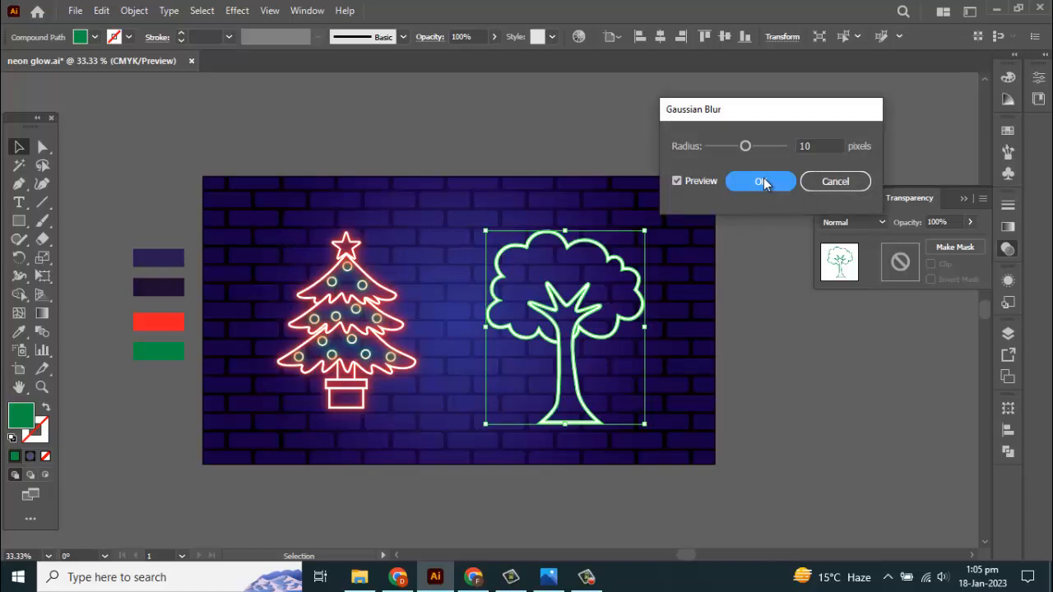
# - Copy the green broadleaf tree with the 10 pixel blur and paste a duplicate directly behind it
pyautogui.click(101, 11)
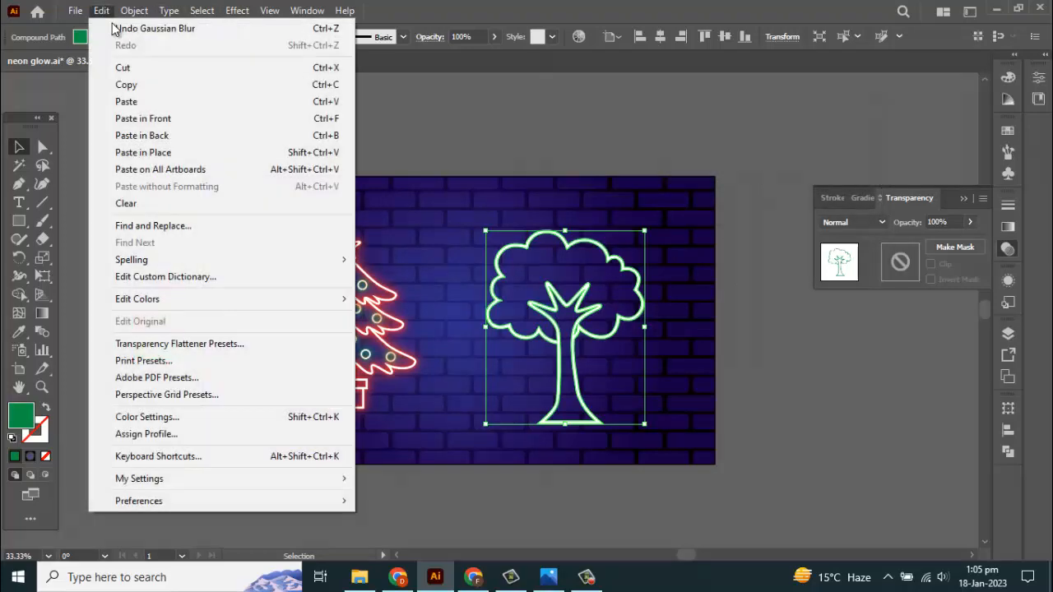
pyautogui.click(126, 84)
pyautogui.click(101, 11)
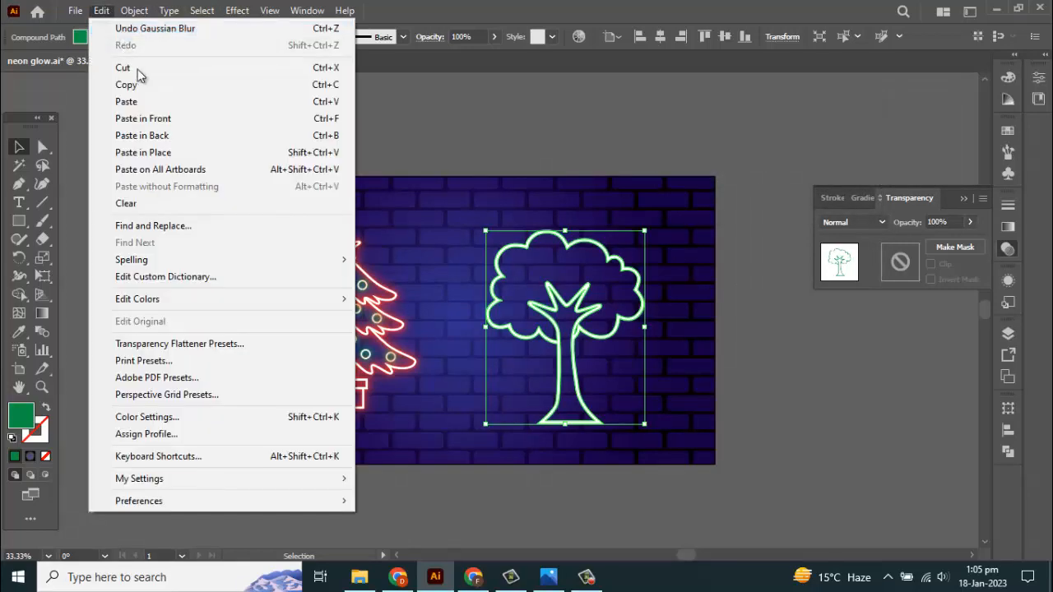
pyautogui.click(163, 142)
# - Add another Gaussian Blur with a 20 pixel radius to the newest green broadleaf tree duplicate
pyautogui.click(240, 13)
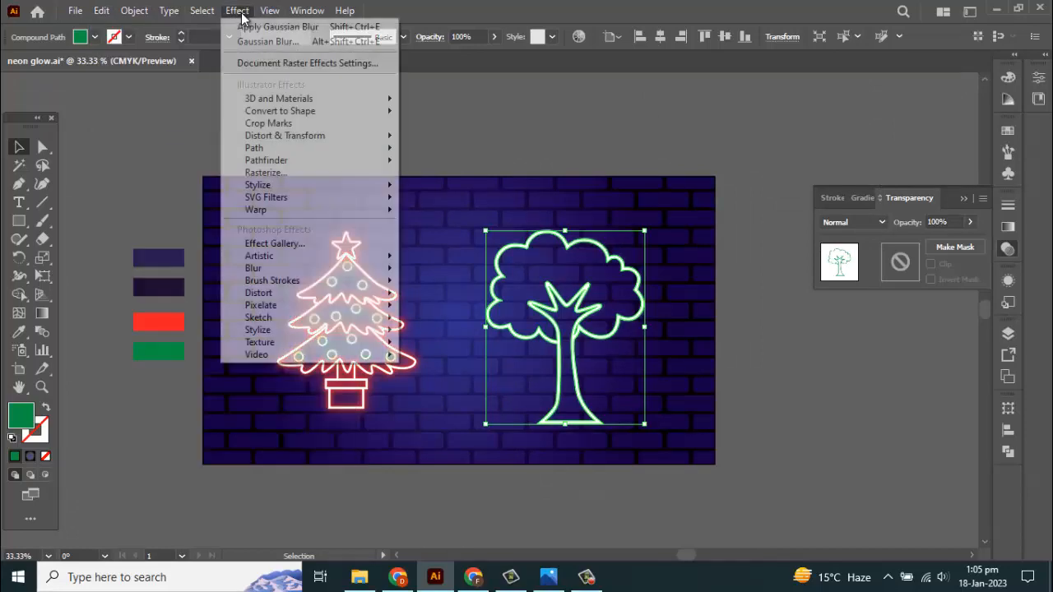
pyautogui.moveTo(275, 268)
pyautogui.click(436, 271)
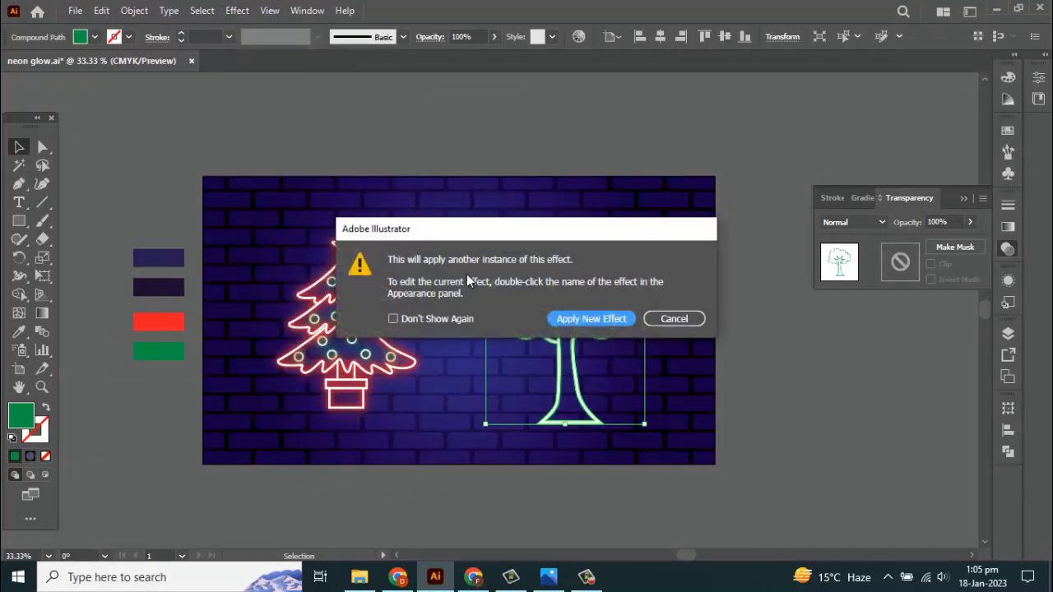
pyautogui.click(580, 317)
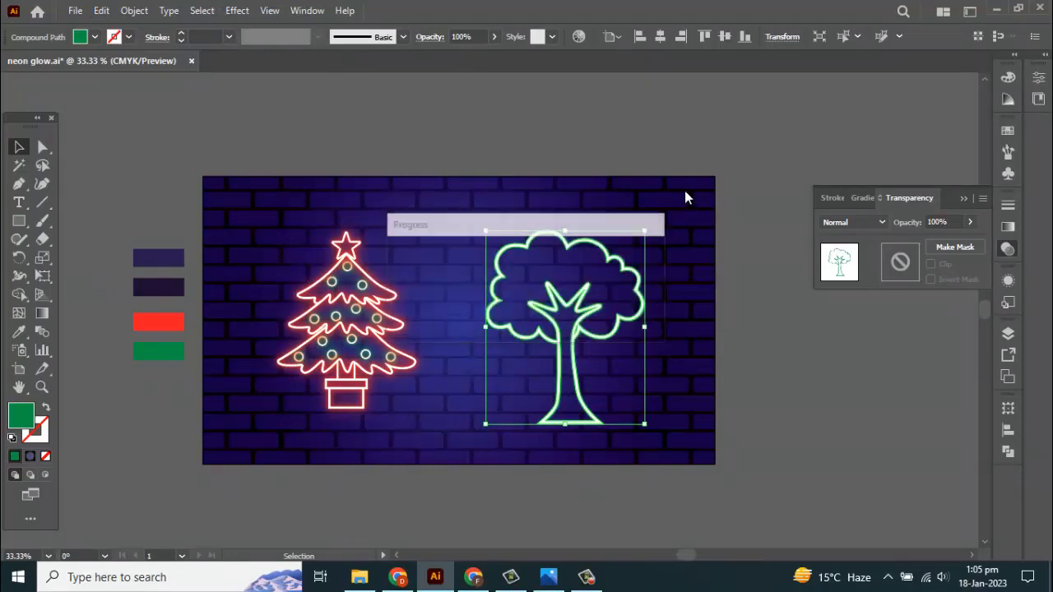
pyautogui.press('Tab')
pyautogui.write('20')
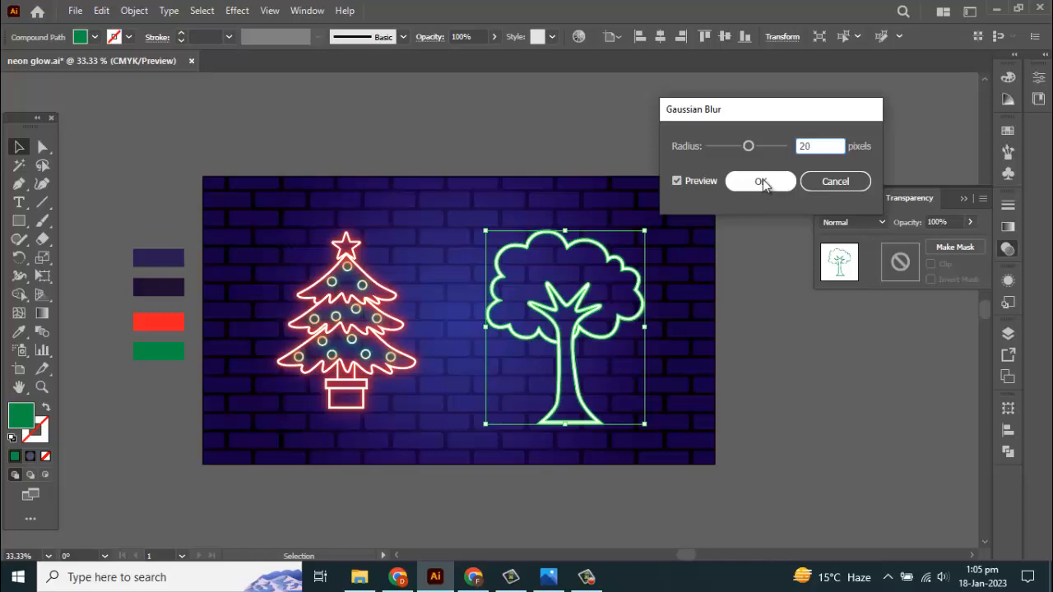
pyautogui.click(761, 181)
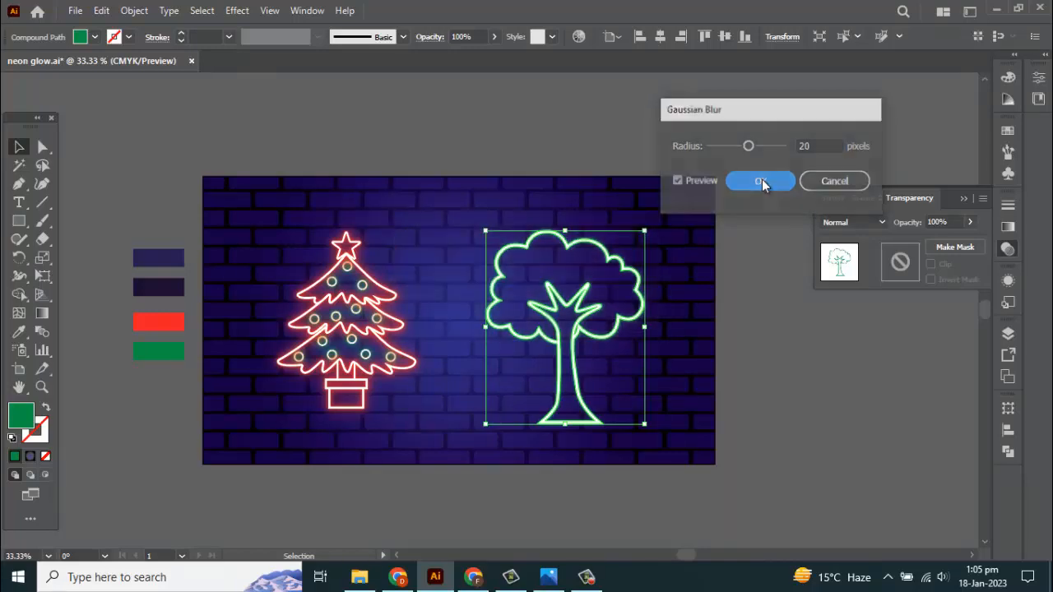
# - Copy the green broadleaf tree with the 20 pixel blur and paste a duplicate directly behind it
pyautogui.click(102, 11)
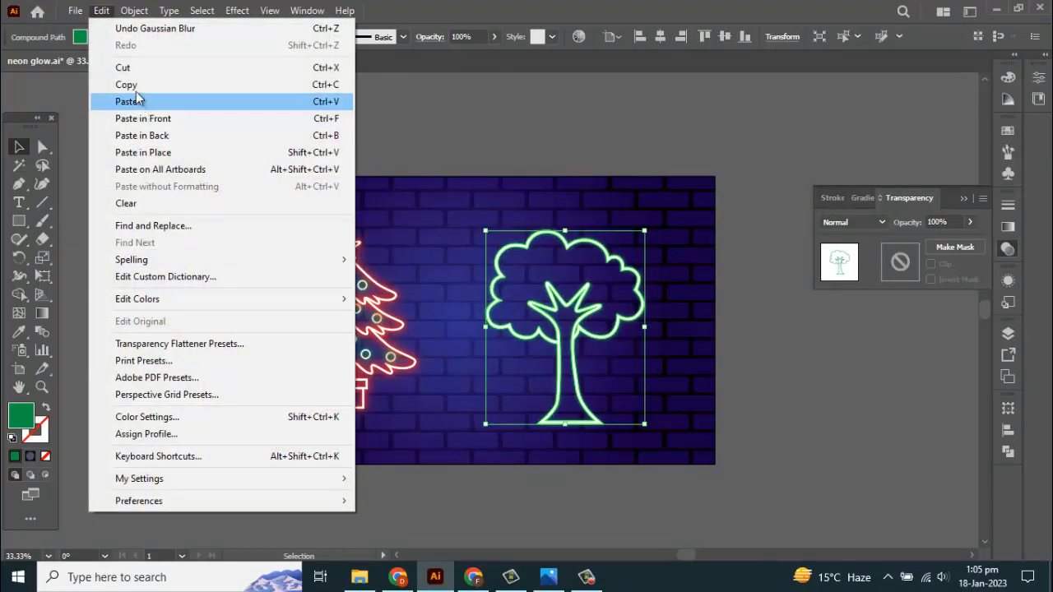
pyautogui.click(104, 12)
pyautogui.click(106, 11)
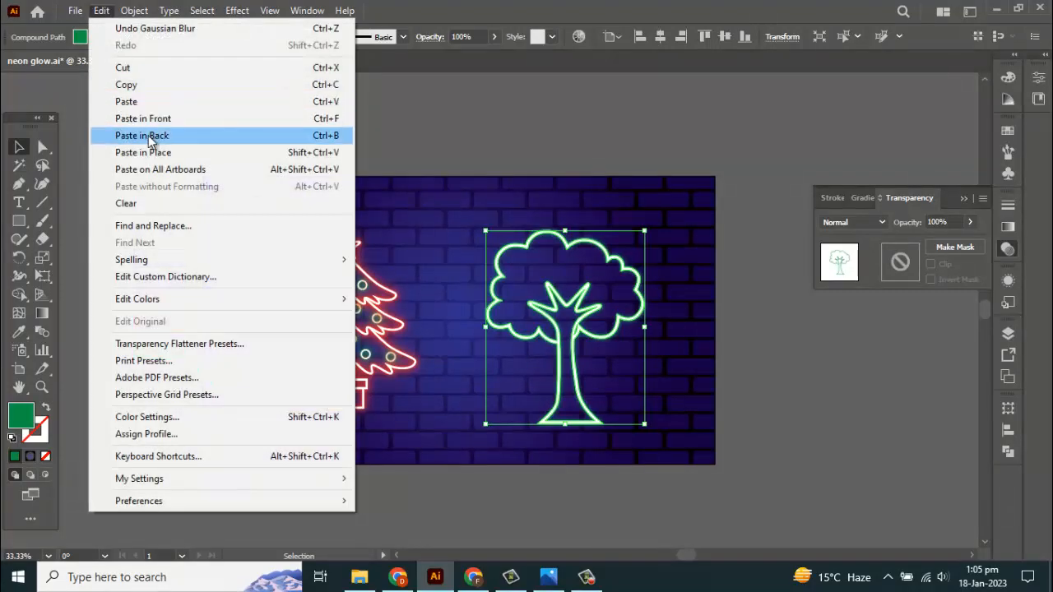
pyautogui.click(147, 136)
# - Add another Gaussian Blur with a 30 pixel radius to the newest green broadleaf tree duplicate
pyautogui.click(238, 11)
pyautogui.moveTo(255, 268)
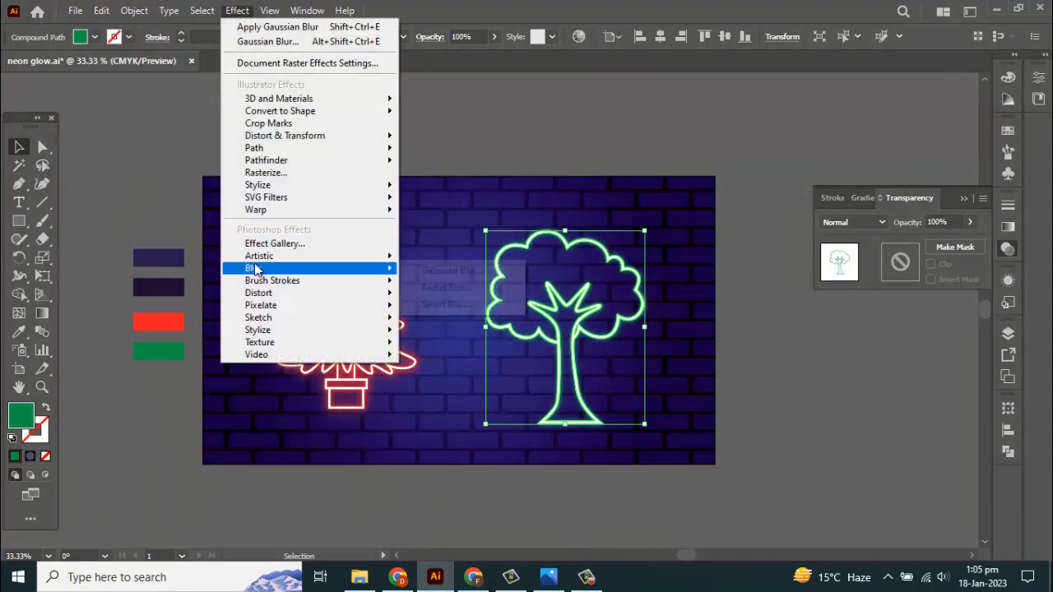
pyautogui.click(449, 271)
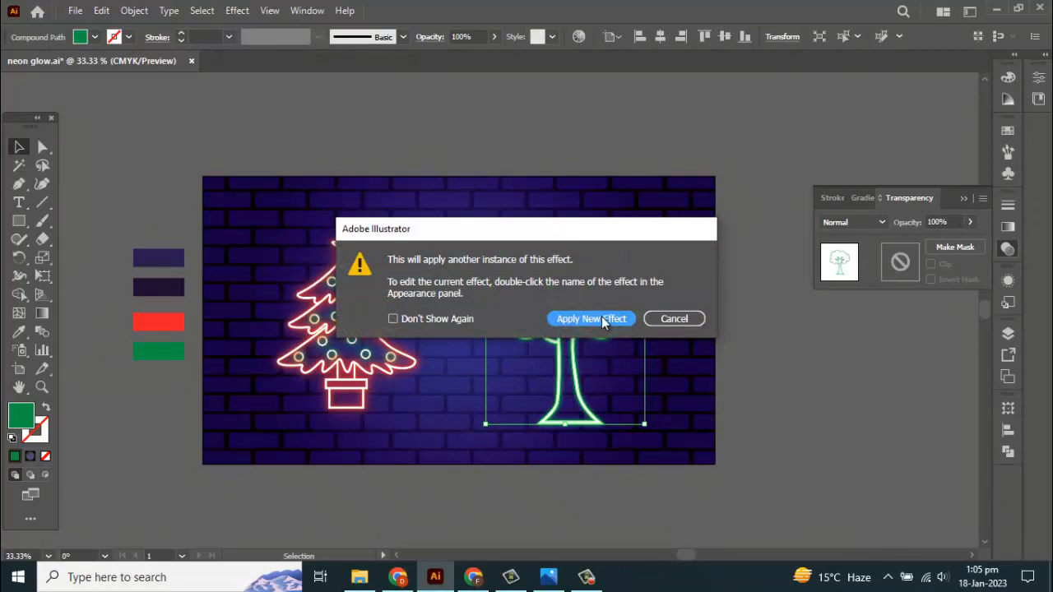
pyautogui.click(600, 319)
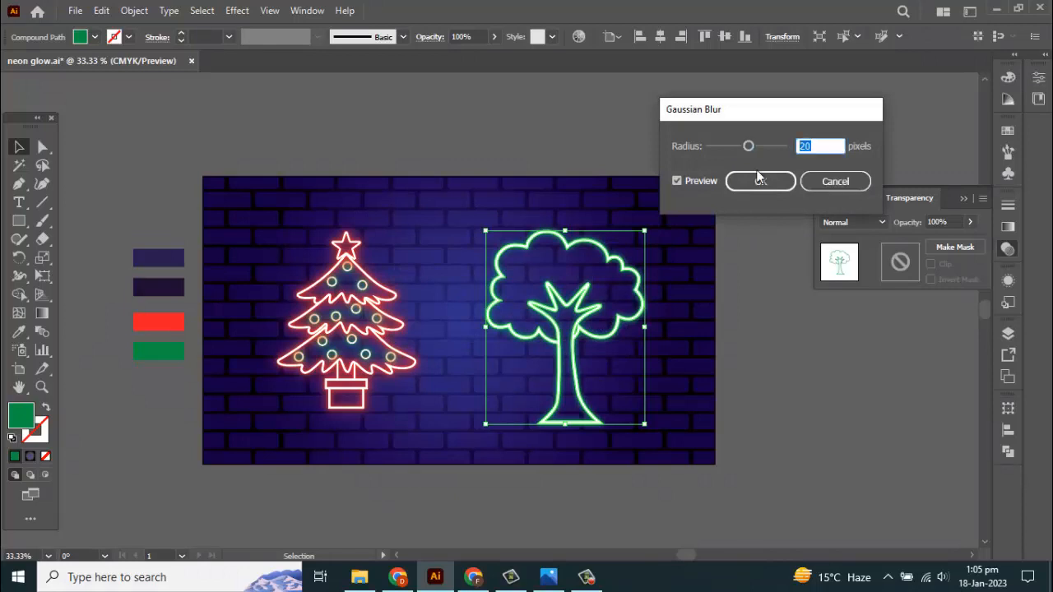
pyautogui.write('30')
pyautogui.click(752, 179)
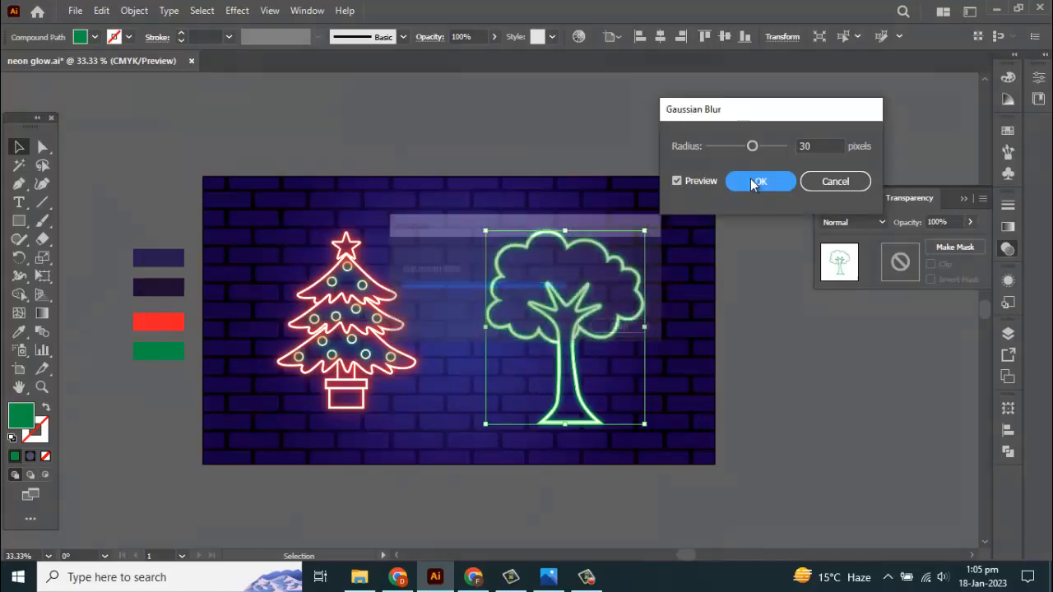
# - Copy the green broadleaf tree with the 30 pixel blur and paste a duplicate directly behind it
pyautogui.click(103, 13)
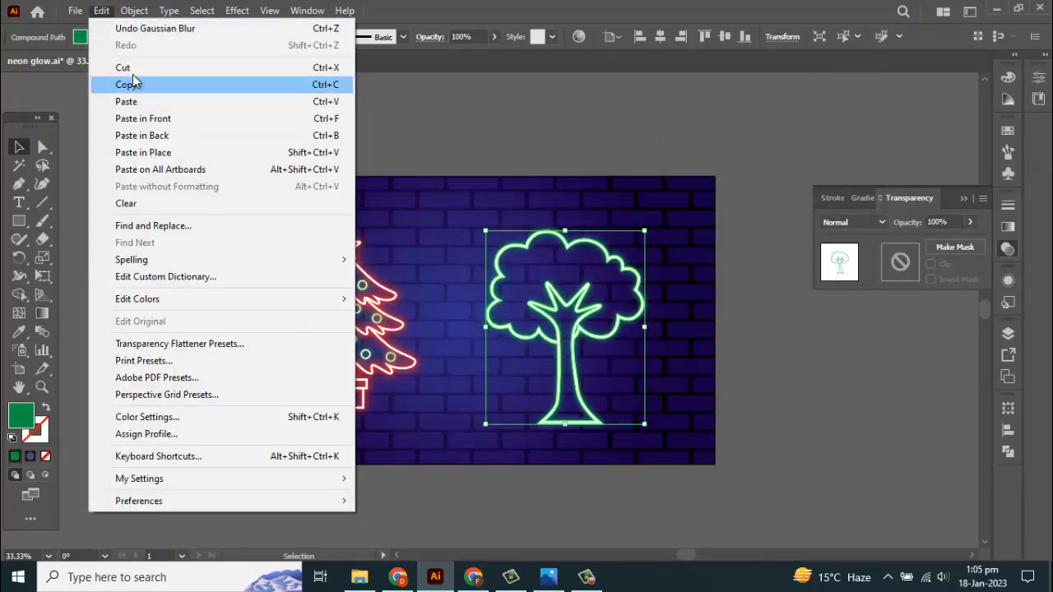
pyautogui.click(125, 85)
pyautogui.click(101, 11)
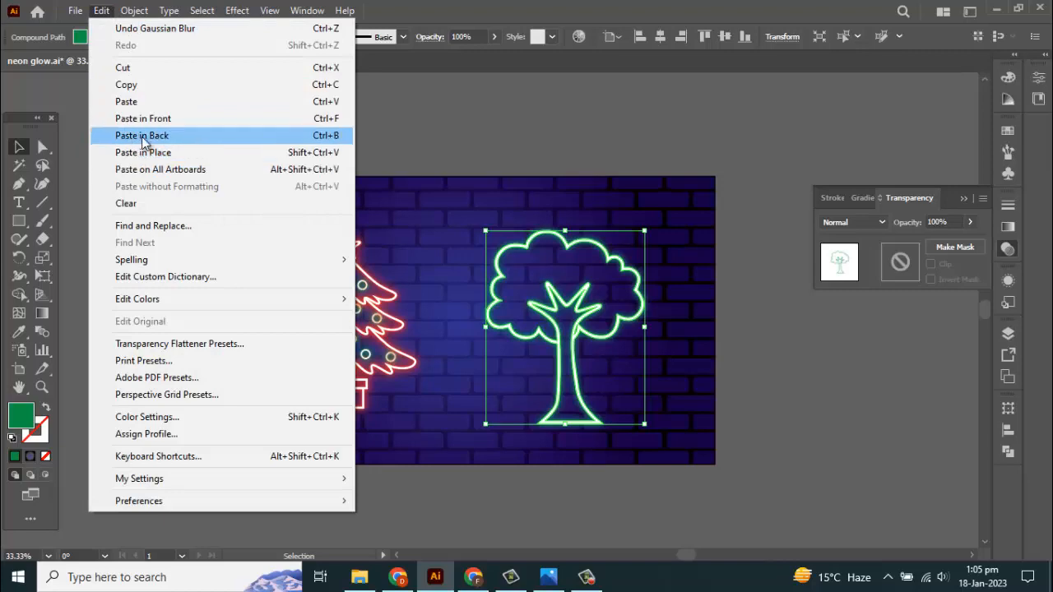
pyautogui.click(140, 135)
# - Add another Gaussian Blur with a 40 pixel radius to the newest green broadleaf tree duplicate
pyautogui.click(237, 10)
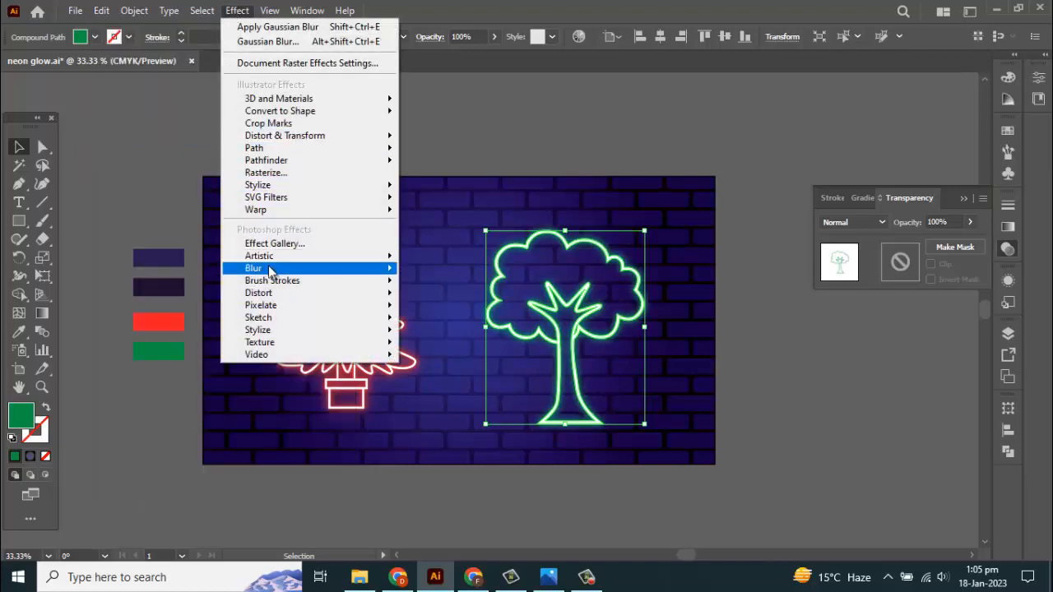
pyautogui.click(440, 271)
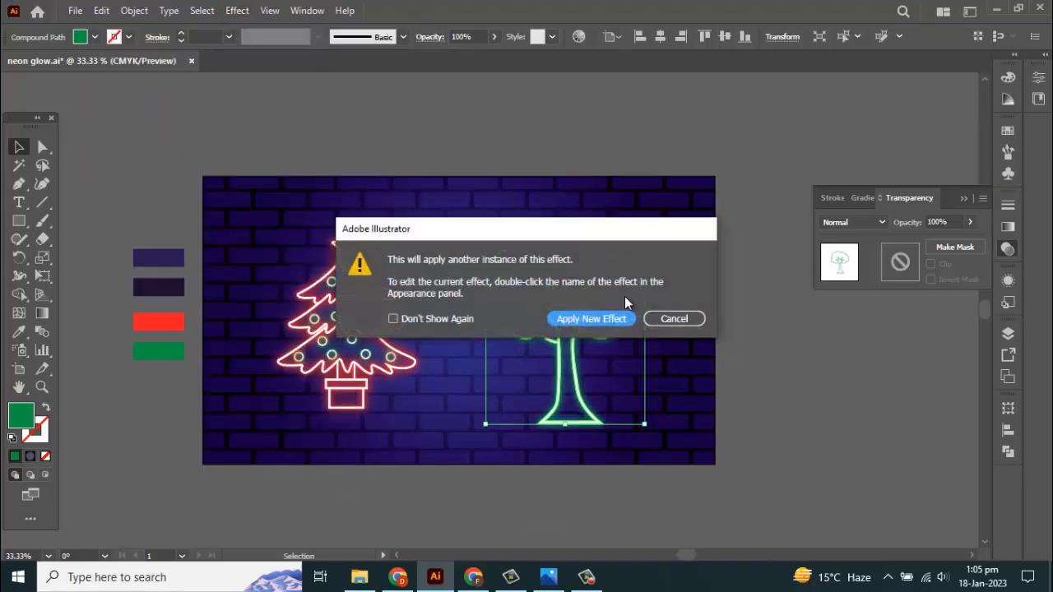
pyautogui.click(587, 319)
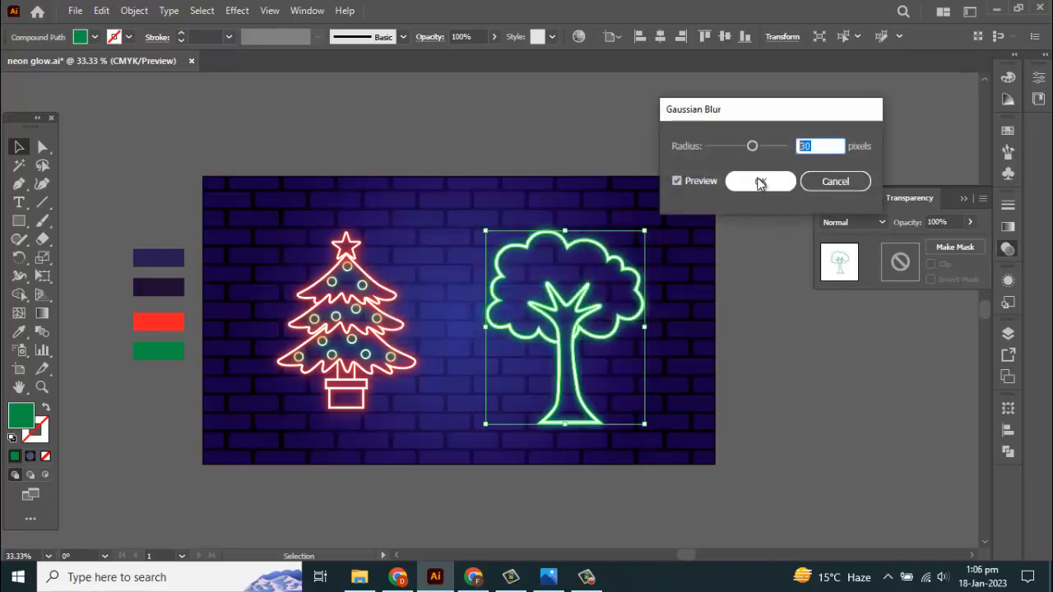
pyautogui.write('40')
pyautogui.click(750, 183)
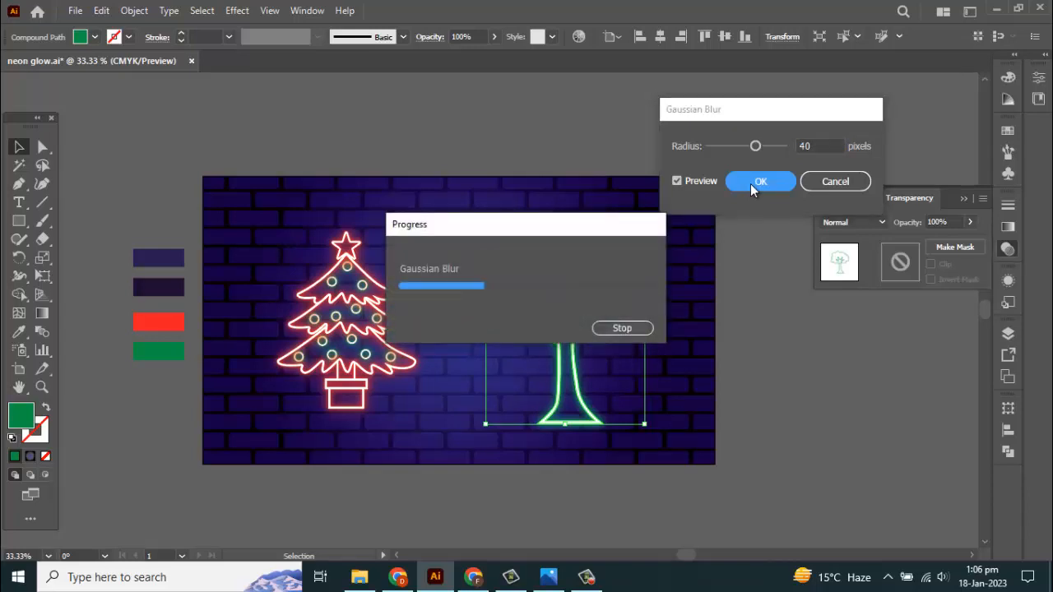
# - Copy the green broadleaf tree with the 40 pixel blur and paste a duplicate directly behind it
pyautogui.click(101, 10)
pyautogui.click(127, 84)
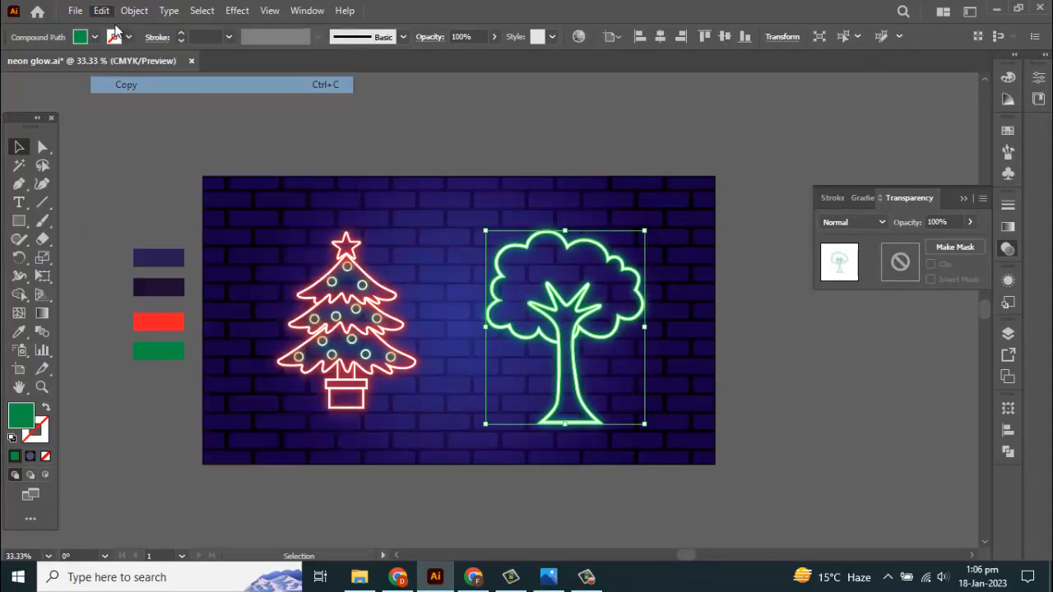
pyautogui.click(101, 10)
pyautogui.click(152, 134)
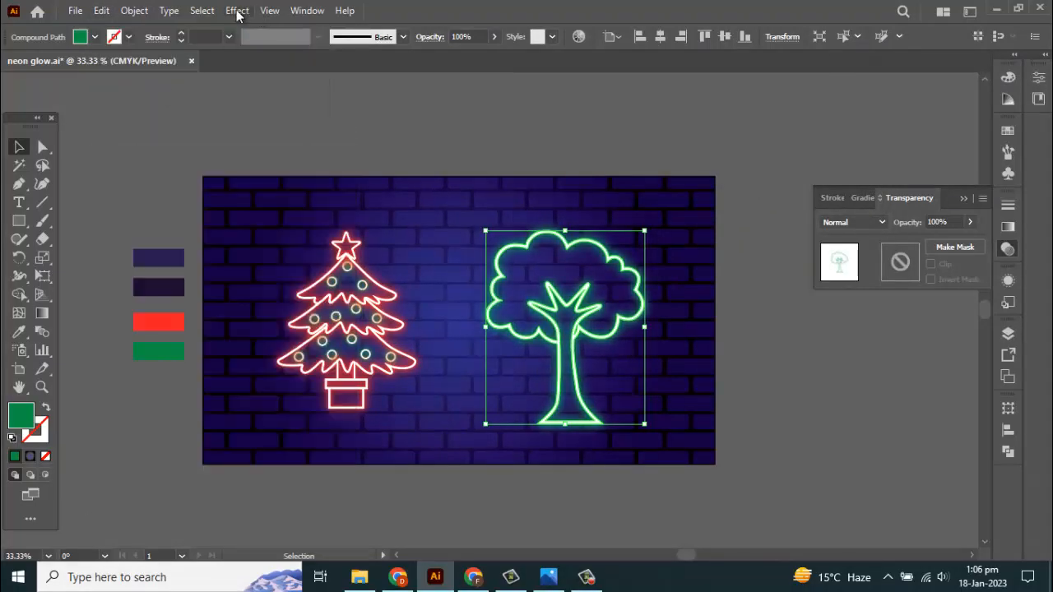
# - Add another Gaussian Blur with a 50 pixel radius to the newest green broadleaf tree duplicate
pyautogui.click(237, 10)
pyautogui.moveTo(275, 267)
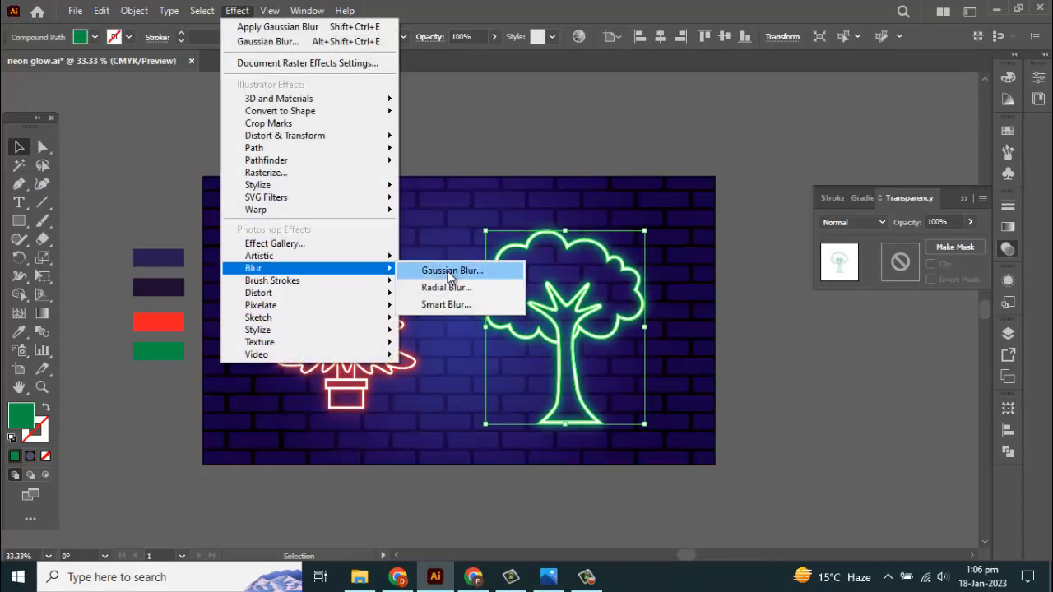
pyautogui.click(448, 275)
pyautogui.click(599, 317)
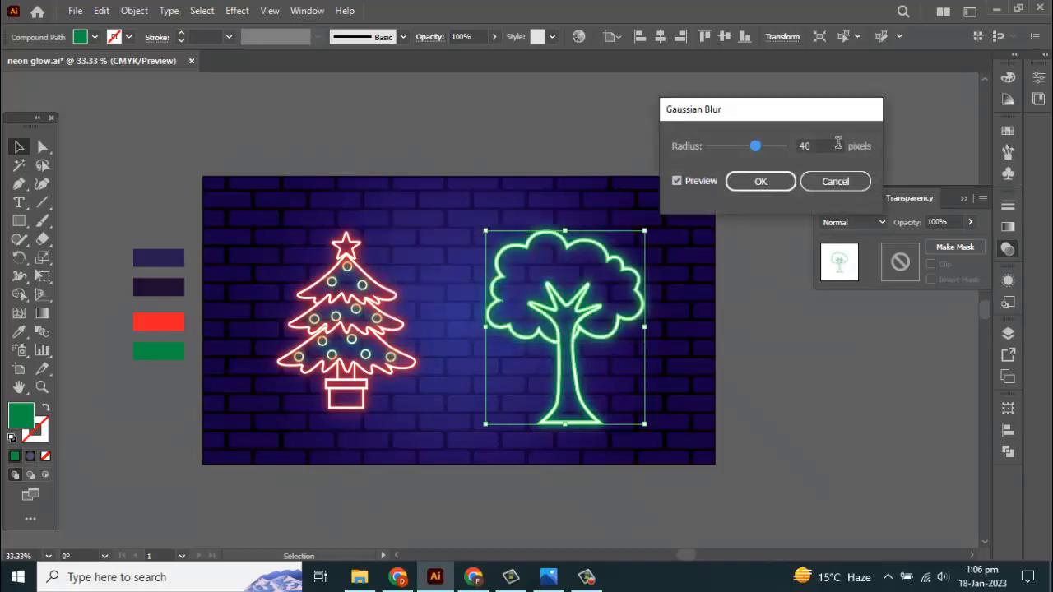
pyautogui.moveTo(836, 143); pyautogui.dragTo(726, 149)
pyautogui.write('5')
pyautogui.click(747, 181)
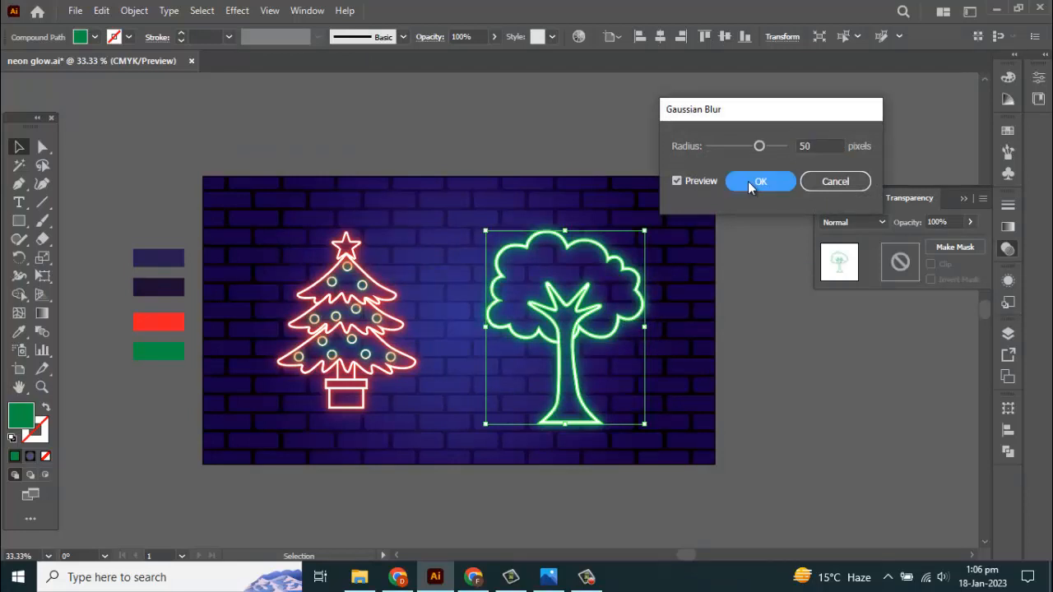
pyautogui.click(747, 181)
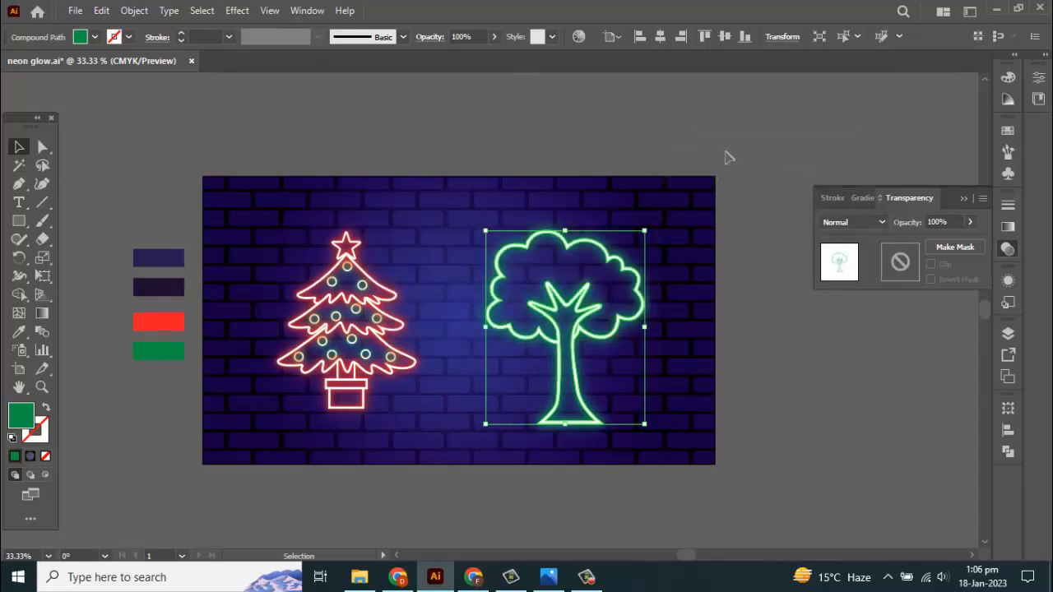
# - Copy the green broadleaf tree with the 50 pixel blur and paste a duplicate directly behind it
pyautogui.click(101, 10)
pyautogui.click(136, 85)
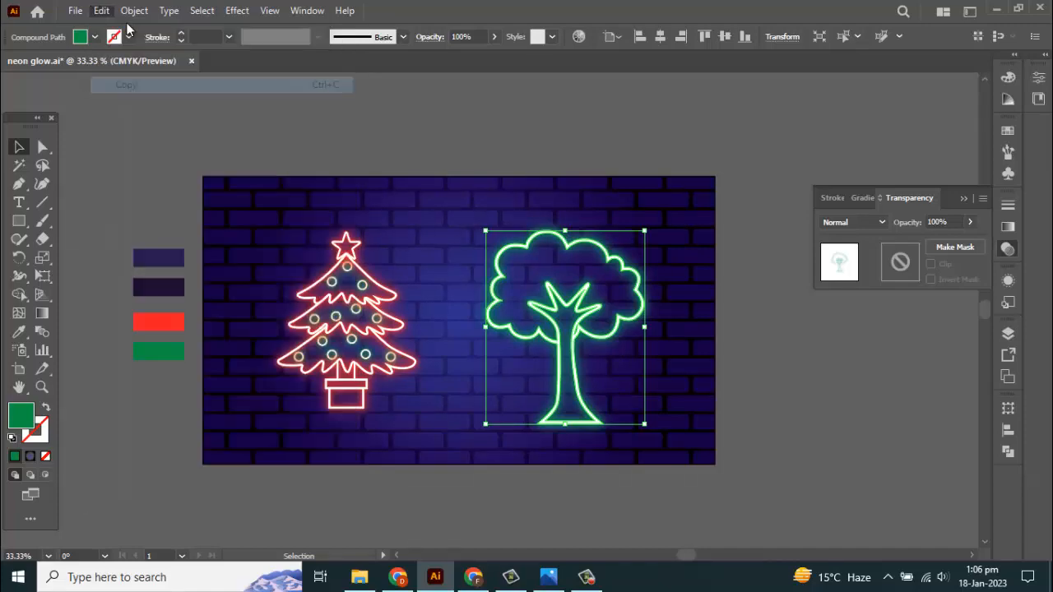
pyautogui.click(103, 12)
pyautogui.click(143, 135)
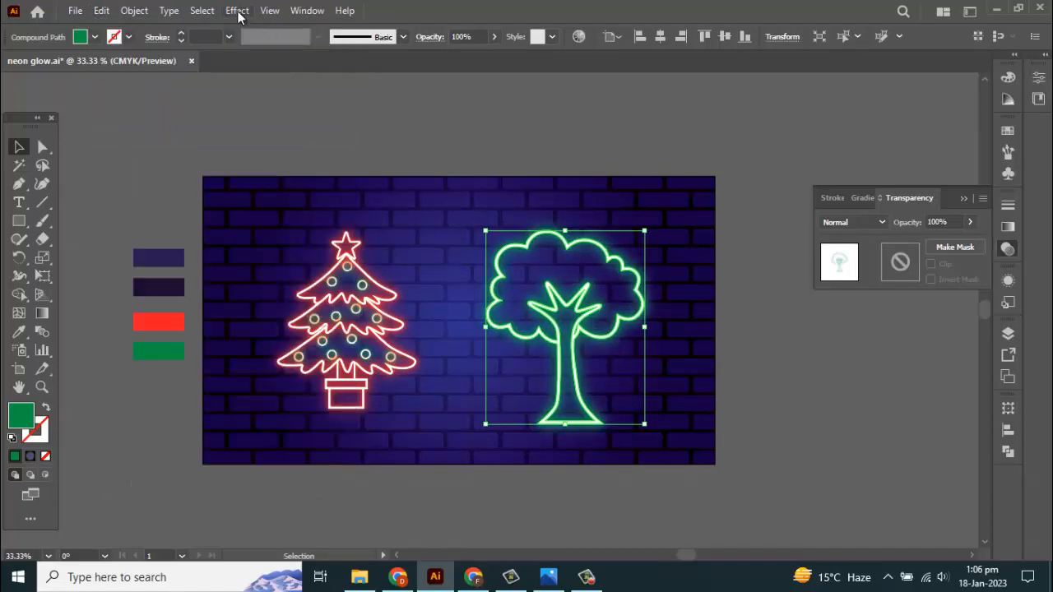
# - Add another Gaussian Blur with a 70 pixel radius to the newest green broadleaf tree duplicate, and deselect it
pyautogui.click(237, 11)
pyautogui.moveTo(276, 268)
pyautogui.click(471, 270)
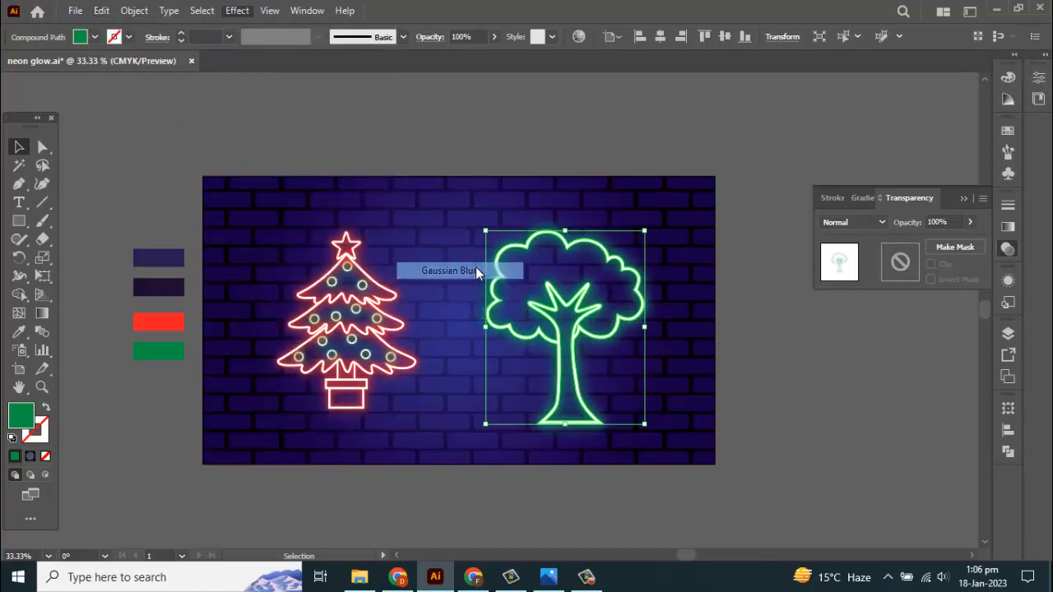
pyautogui.click(594, 319)
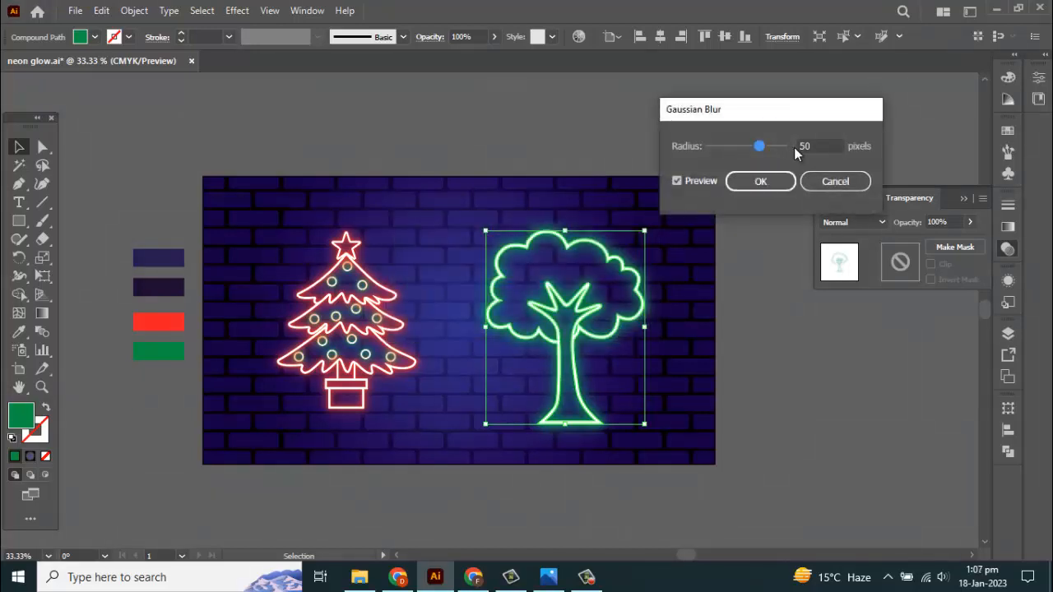
pyautogui.click(810, 145)
pyautogui.doubleClick(809, 145)
pyautogui.write('70')
pyautogui.press('Tab')
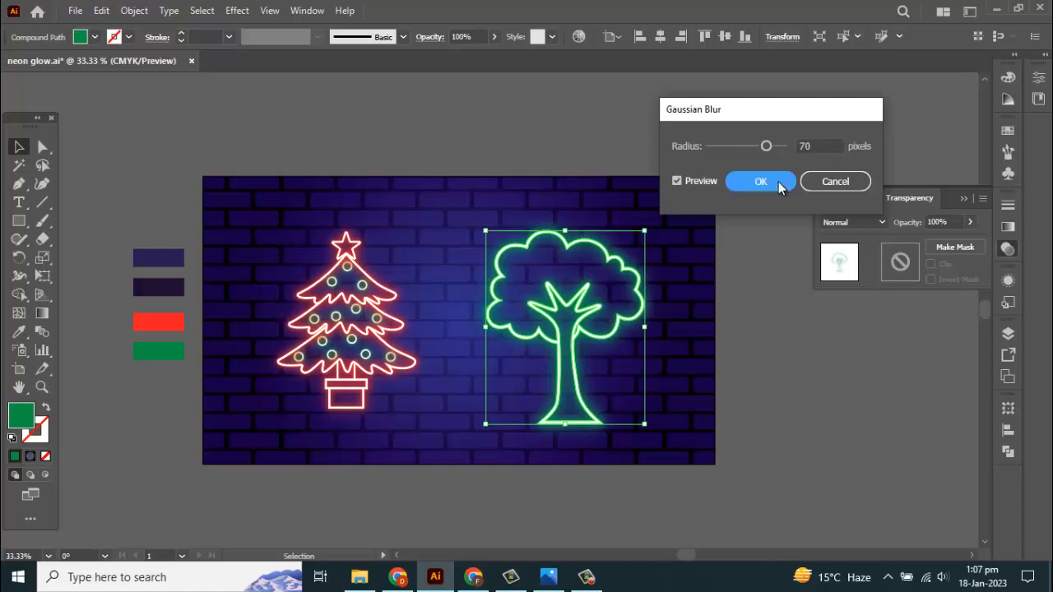
pyautogui.click(778, 182)
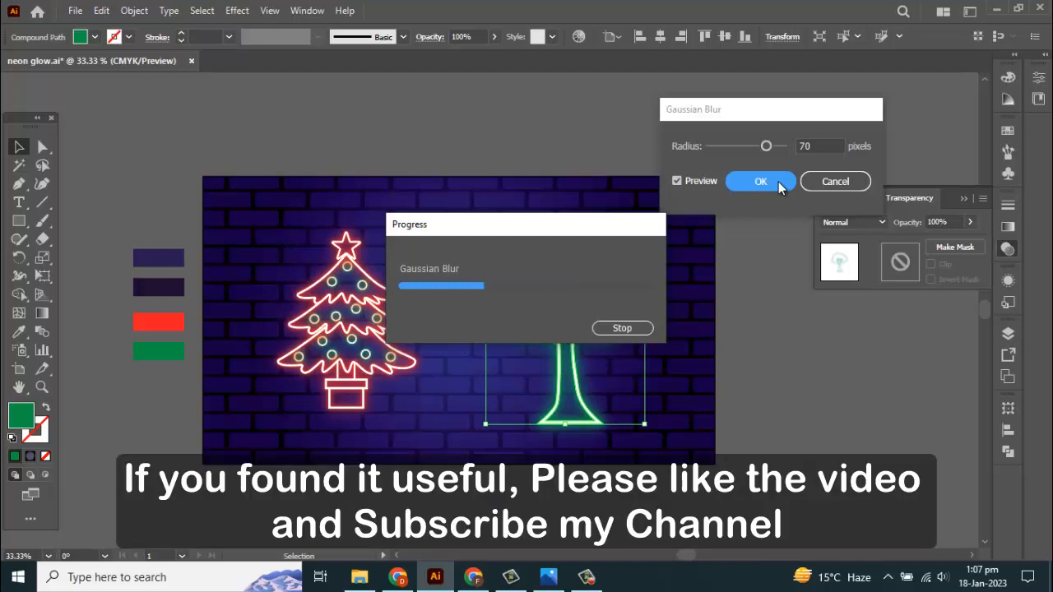
pyautogui.click(764, 181)
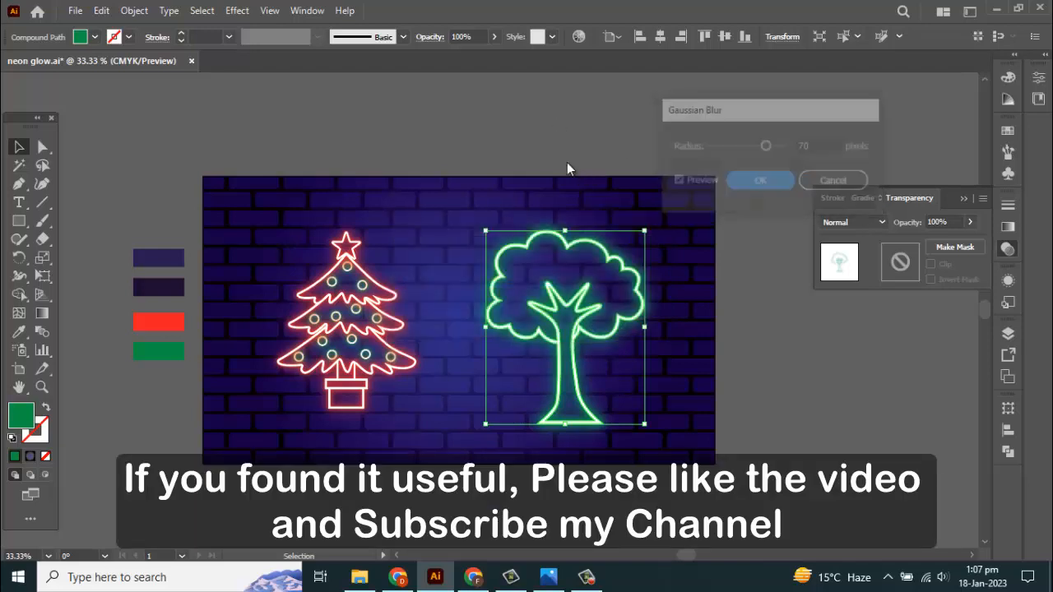
pyautogui.click(539, 156)
pyautogui.hscroll(-2, 539, 158)
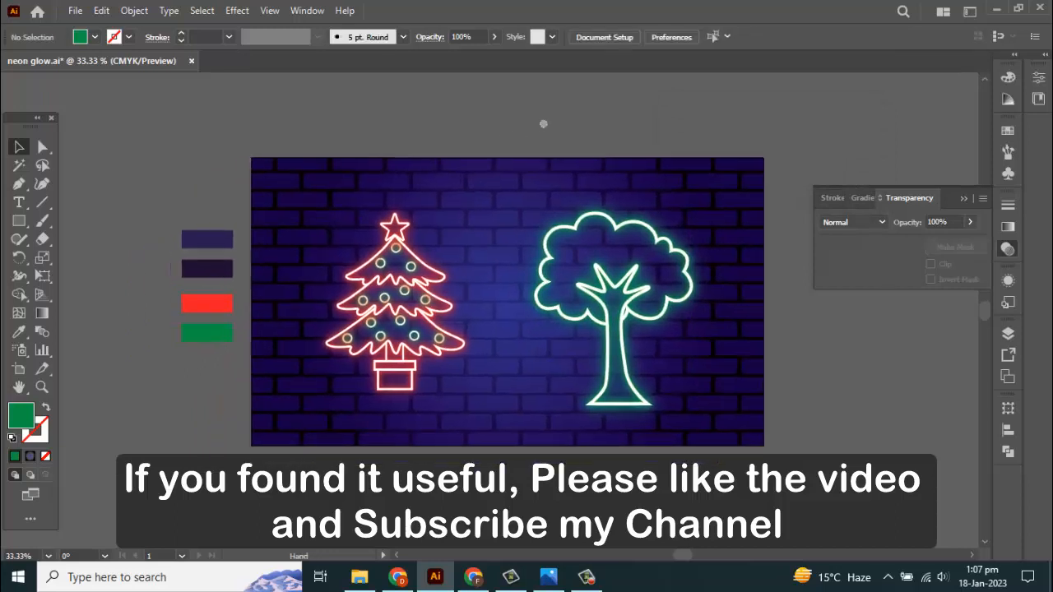